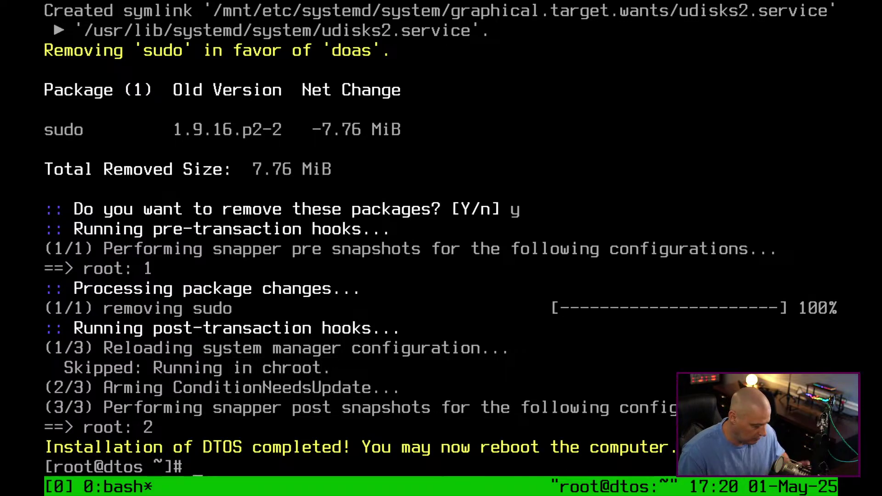
- Reboot the newly installed DTOS system and show the virtual machine's display in full screen
text(reboot)
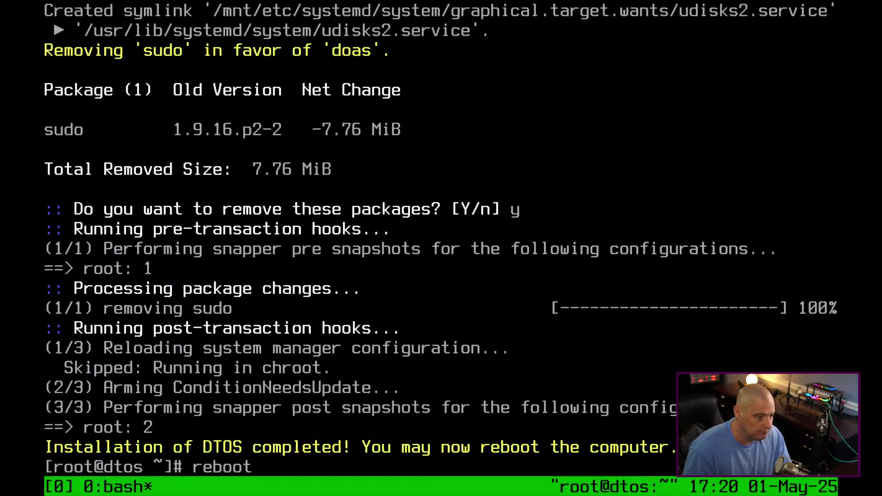
key(Return)
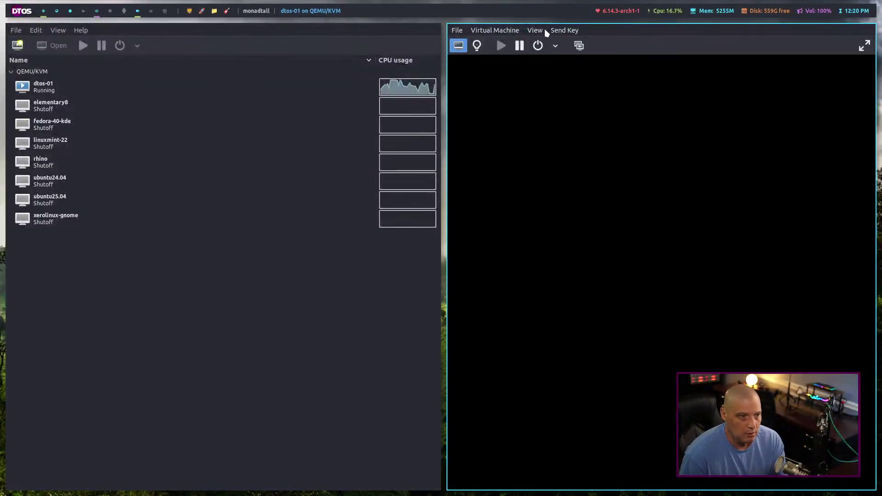
click(534, 30)
click(553, 84)
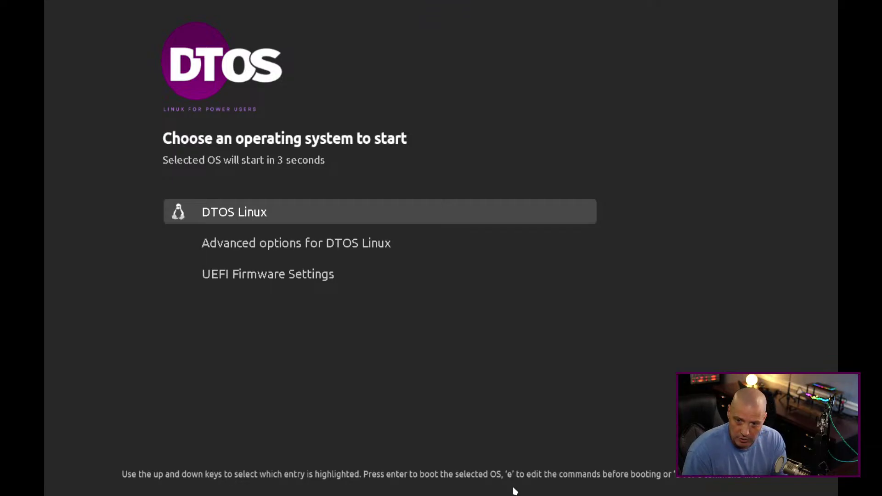
- Boot the DTOS Linux entry, entering the disk encryption passphrase and the account password to log in to the Qtile session
key(Return)
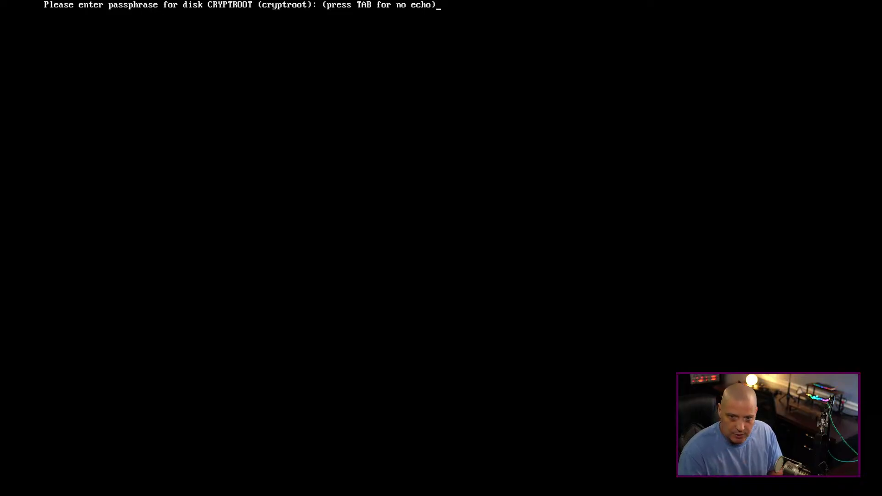
text(**)
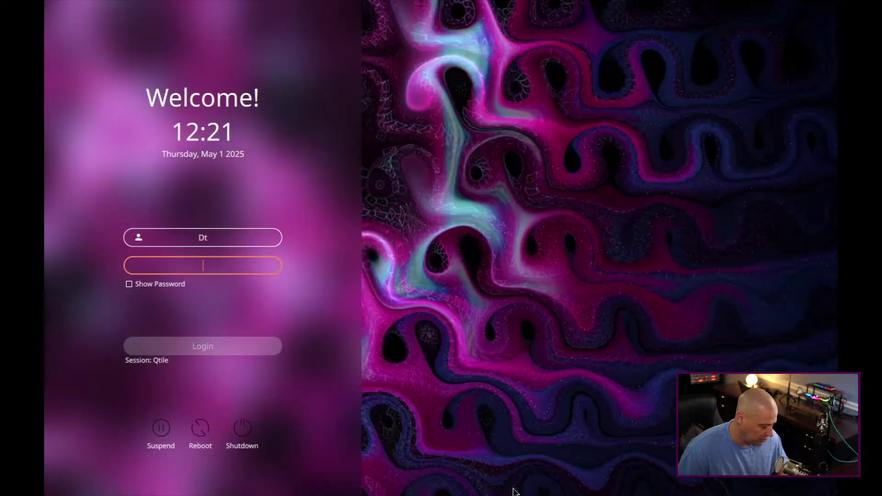
key(Return)
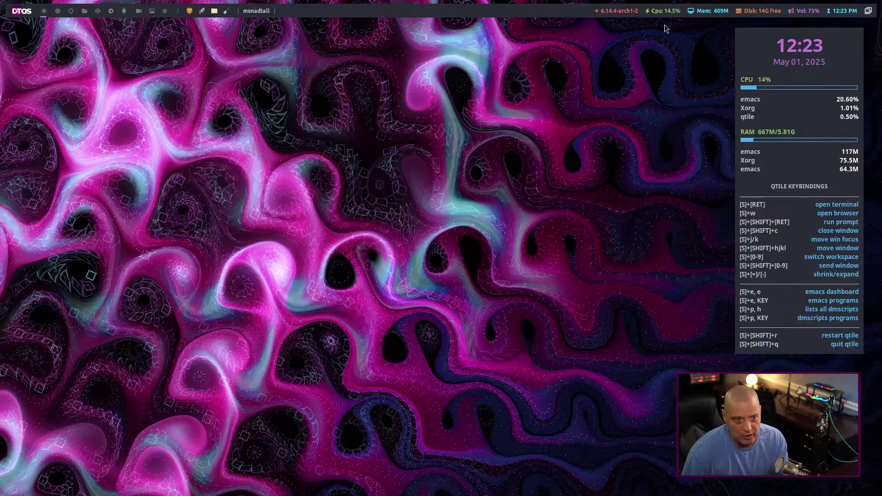
- Open htop from the CPU and memory widgets in the status bar, quitting it each time
key(super+Return)
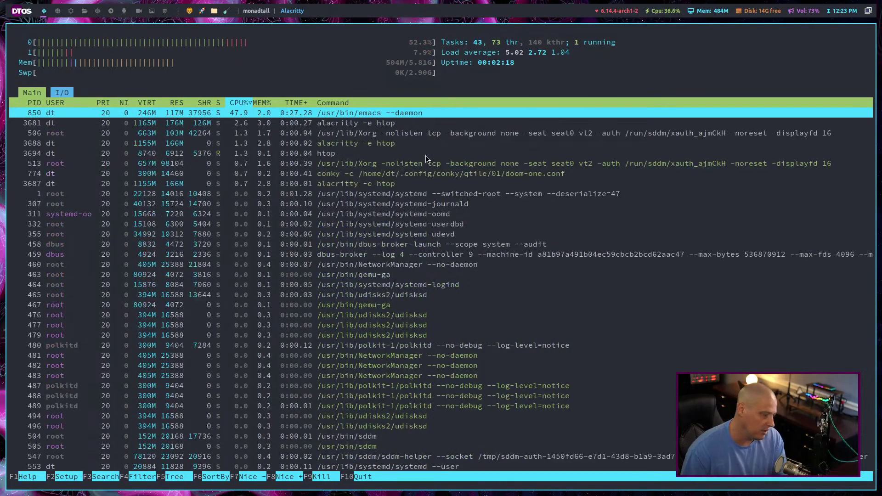
key(q)
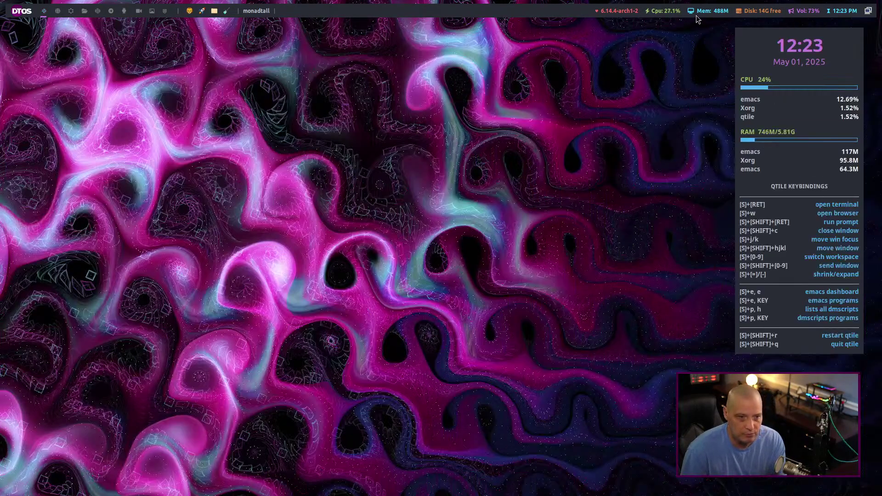
key(super+Return)
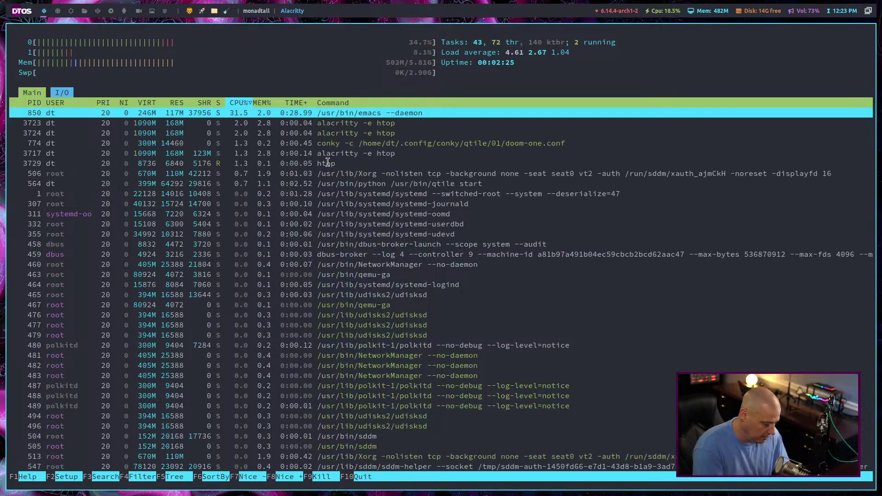
key(q)
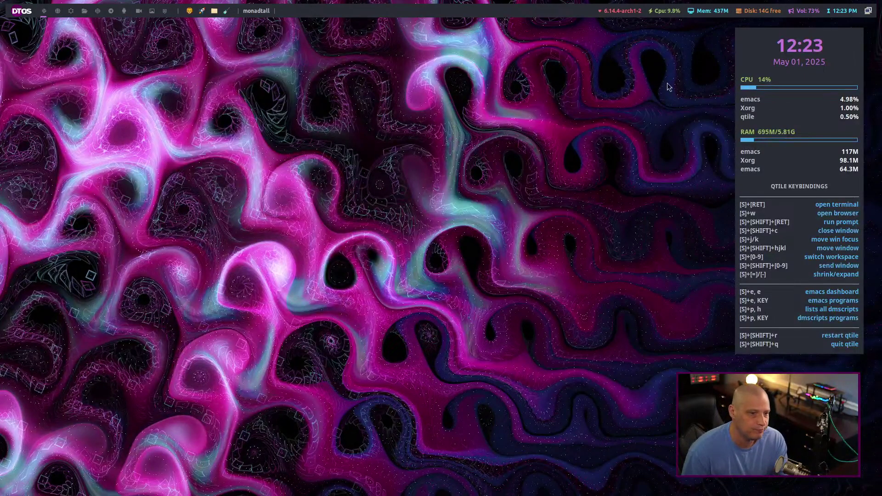
- Try out the status bar widgets by muting and unmuting the sound, and raise the system volume to 100%
click(756, 16)
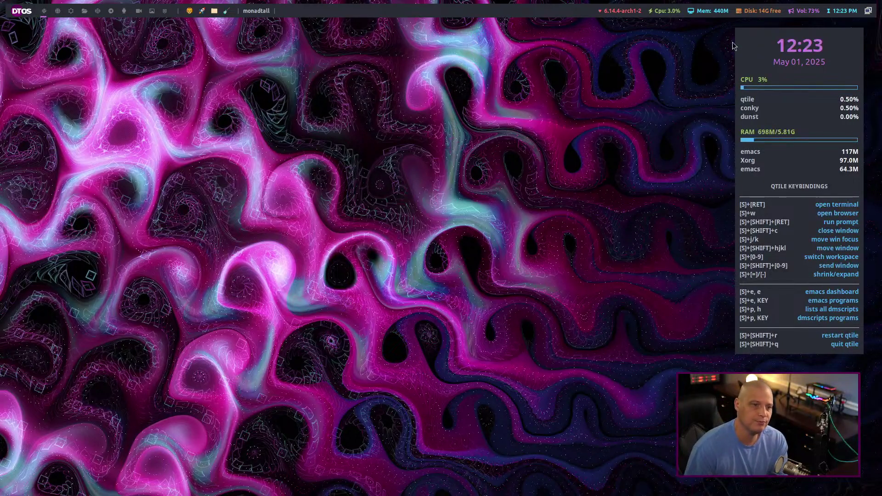
click(808, 14)
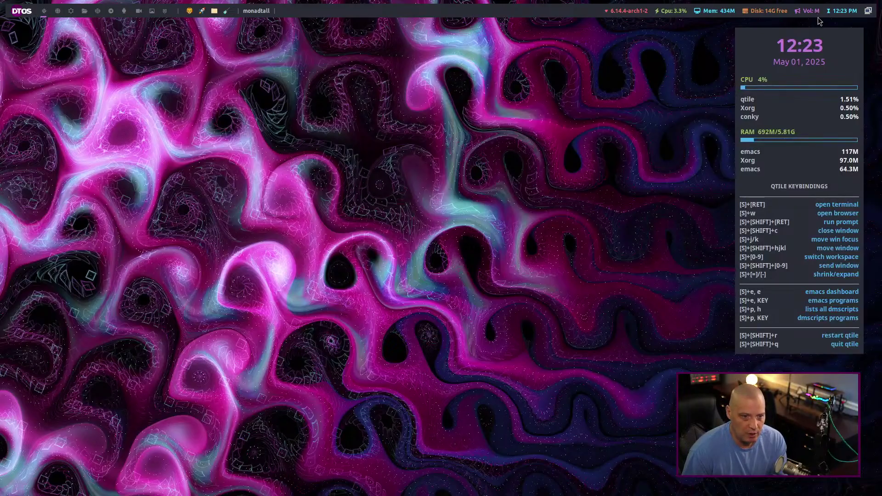
click(816, 14)
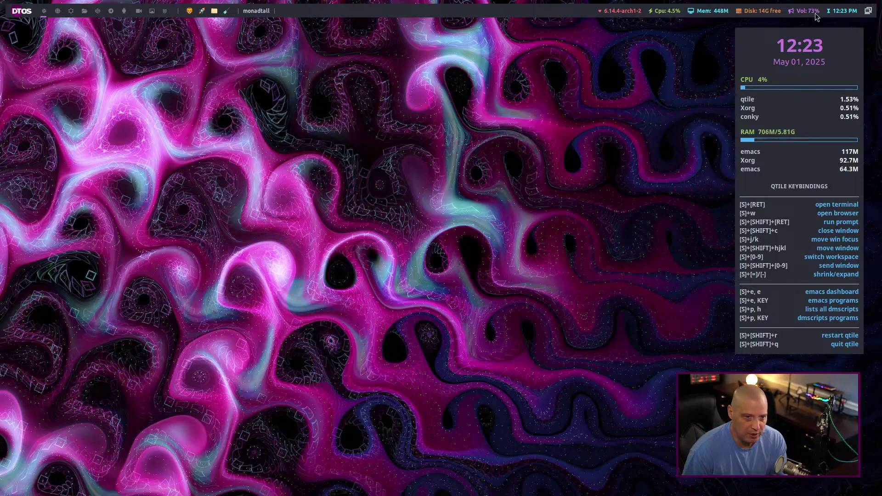
scroll(816, 17, up, 1)
scroll(816, 16, up, 4)
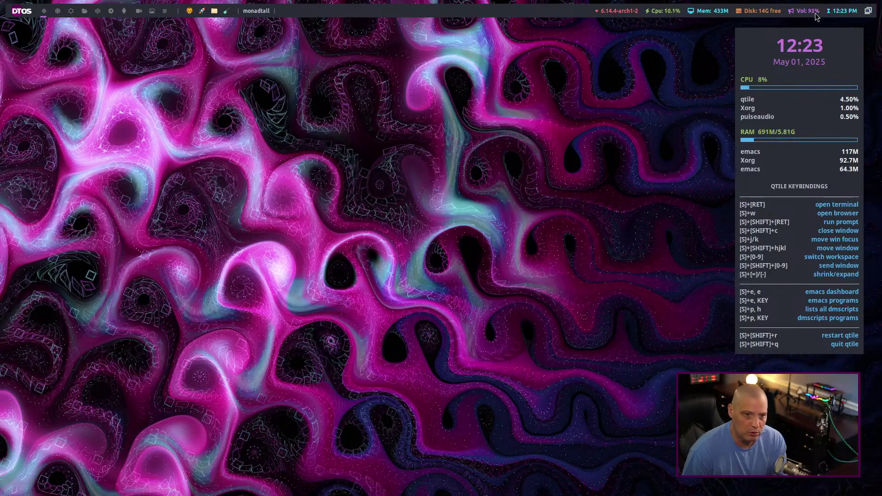
scroll(816, 16, up, 1)
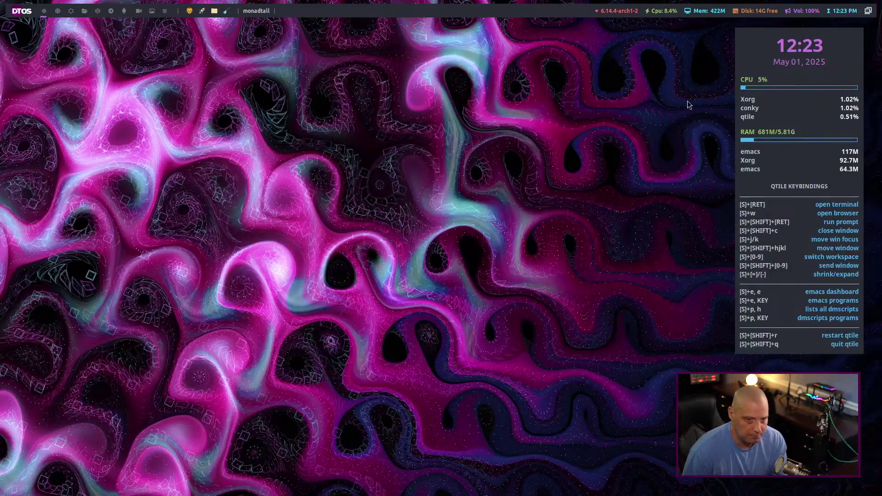
click(842, 15)
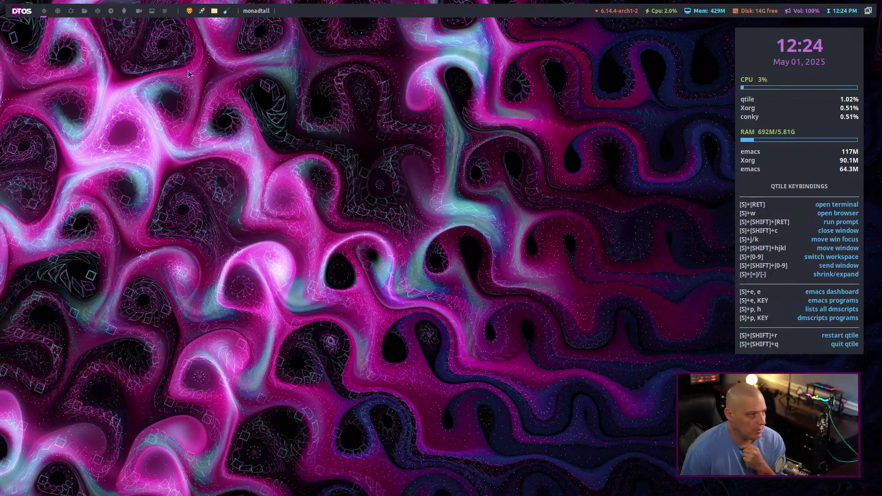
- Review the full Qtile keybindings list from the DTOS logo and close it
click(23, 11)
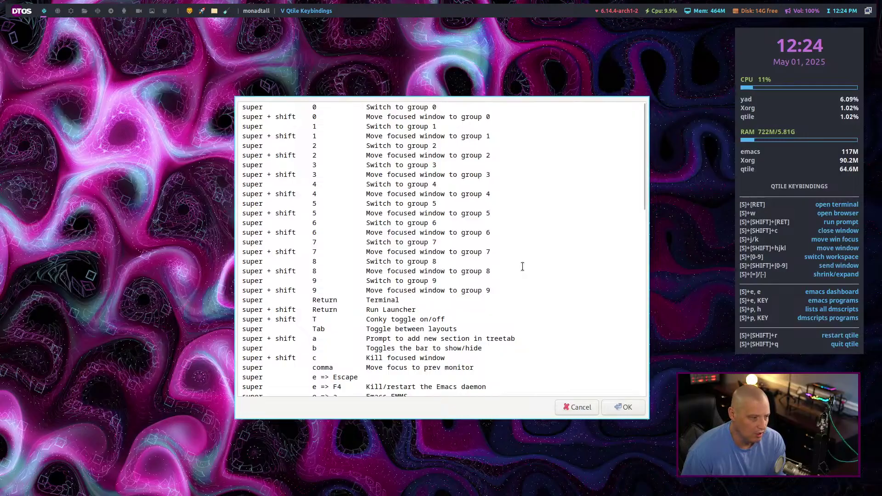
scroll(522, 266, down, 15)
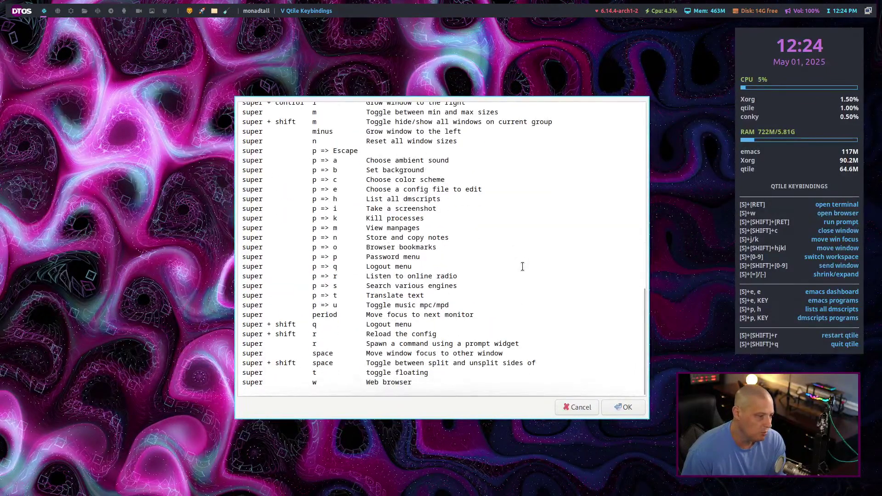
scroll(522, 267, up, 15)
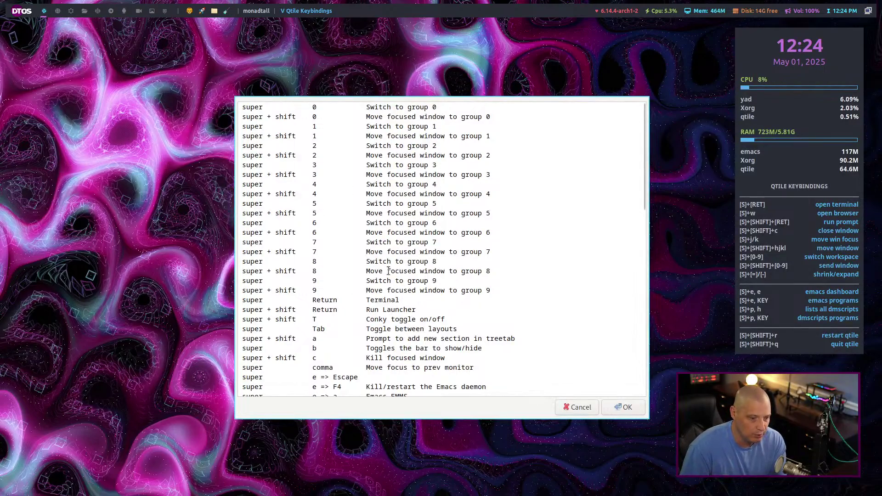
click(620, 407)
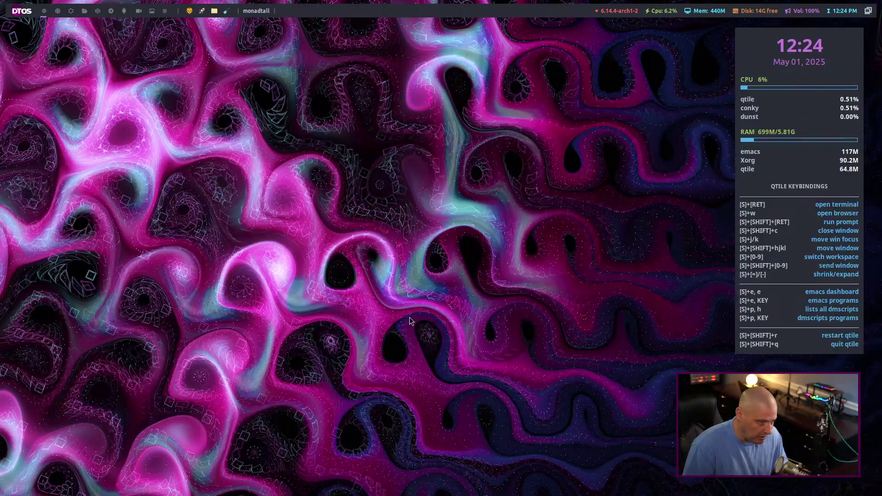
- Find Customize Look and Feel in the run launcher with "lxap", open it and select the Qogir-Dark widget style
key(super+shift+Return)
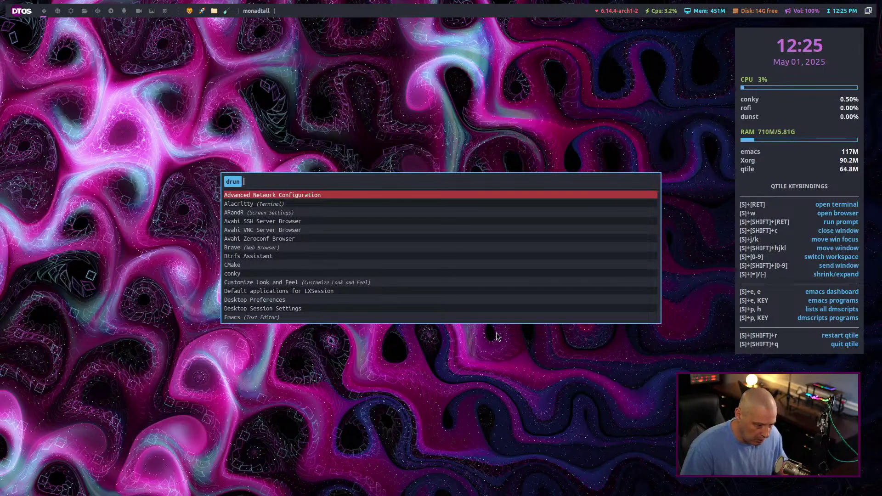
text(lxap)
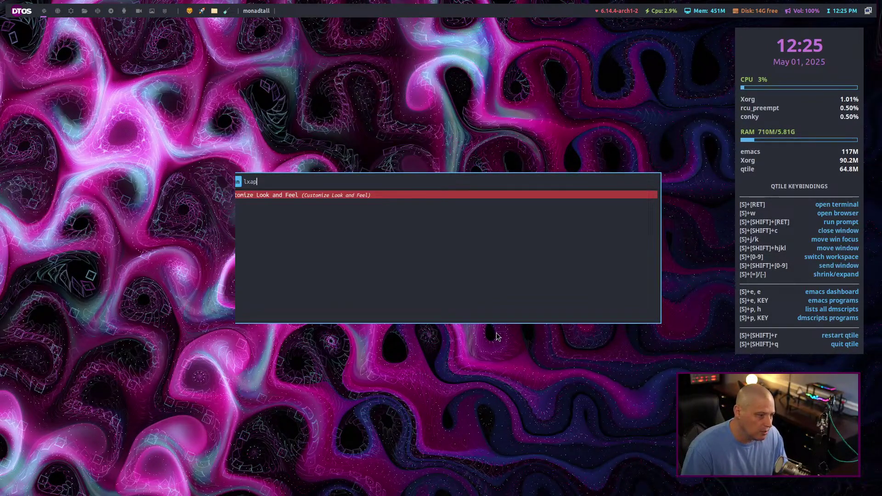
key(Return)
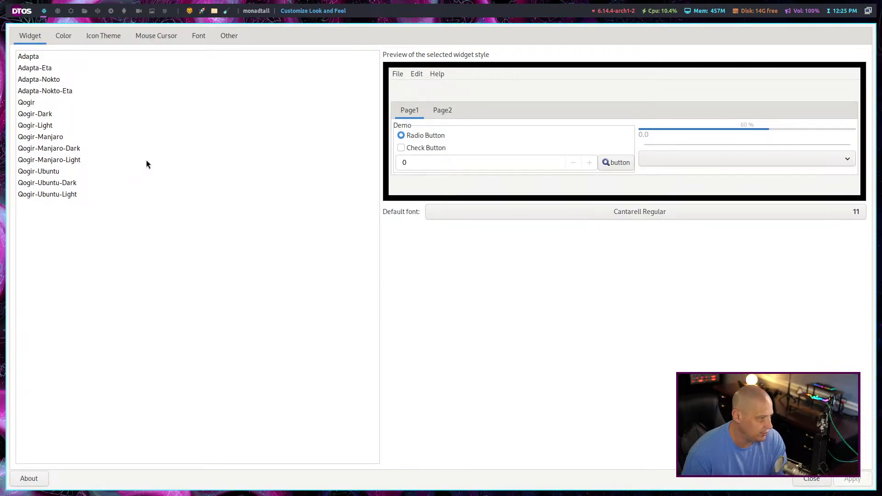
click(99, 111)
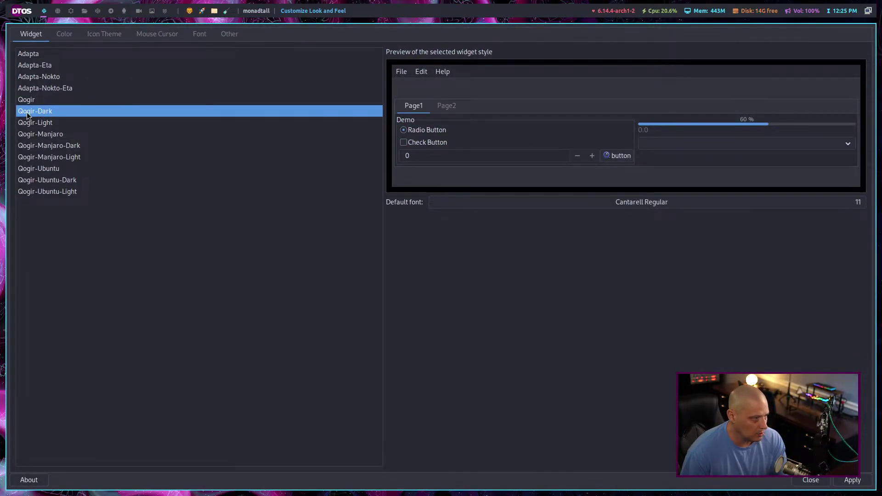
- Select the Tela circle blue dark icon theme, apply the appearance changes and close the settings
click(104, 34)
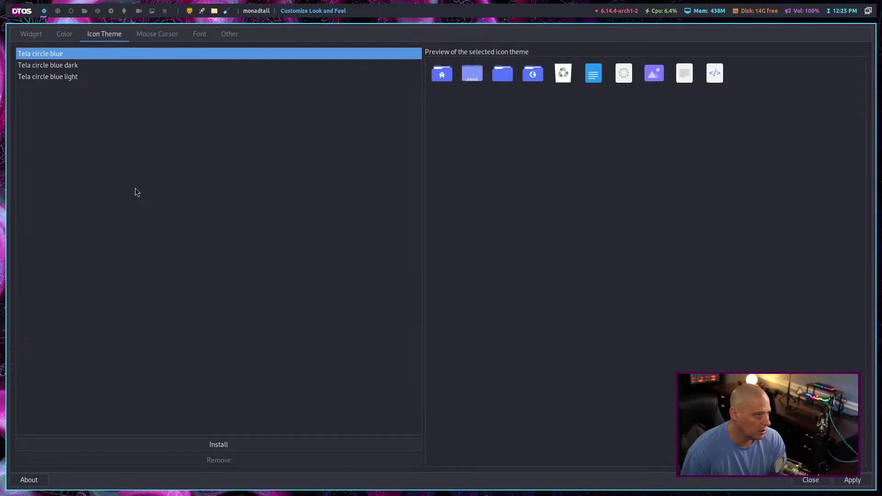
click(85, 66)
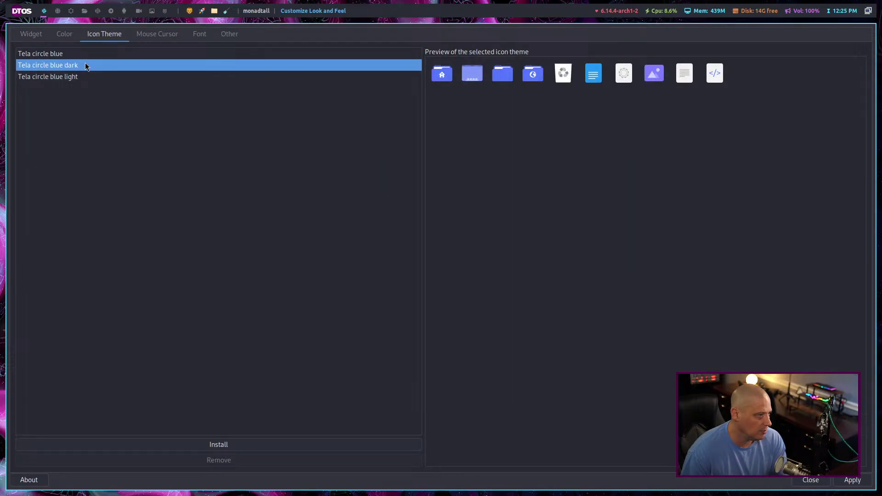
click(857, 480)
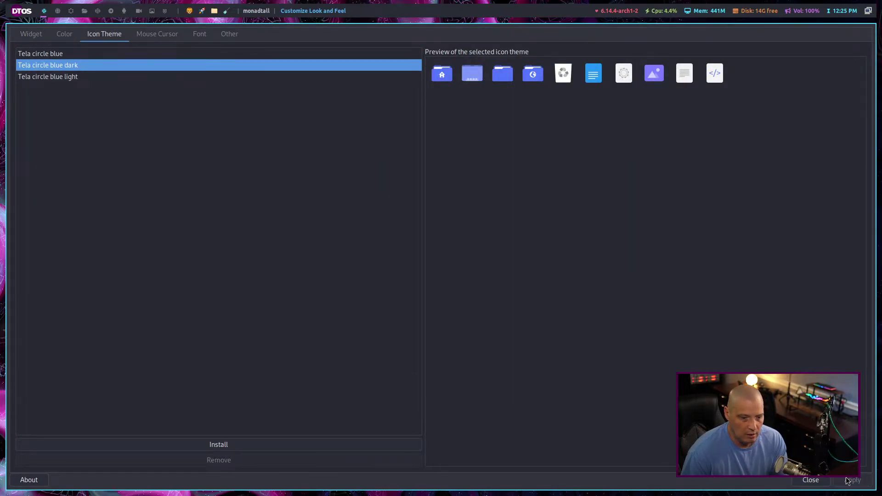
click(810, 480)
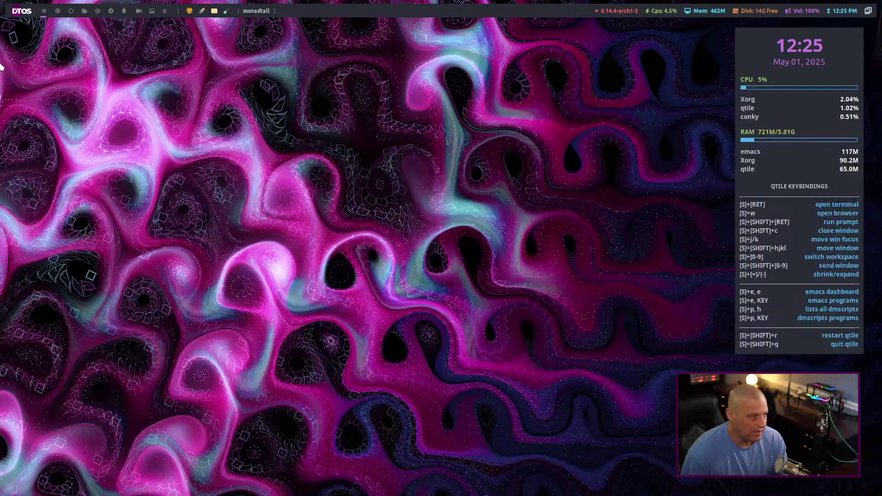
- Reopen the Qtile keybindings list to check it in the dark theme, look through its entries and close it
click(29, 12)
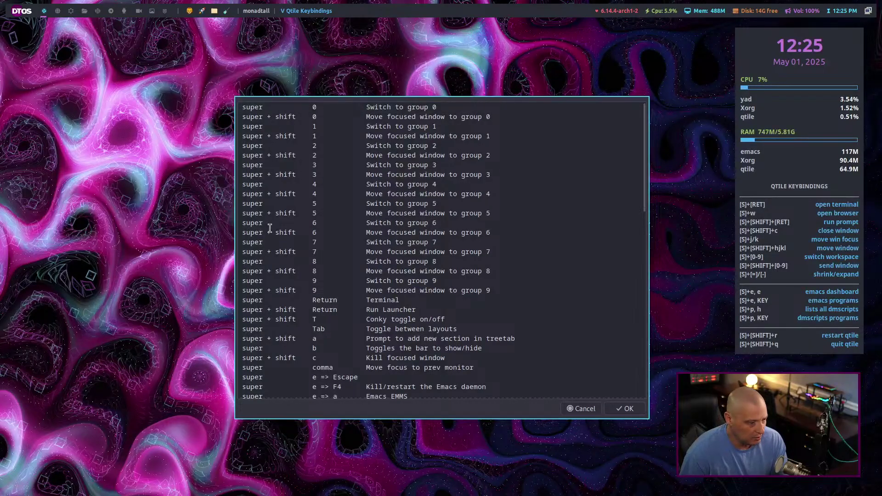
scroll(294, 198, down, 15)
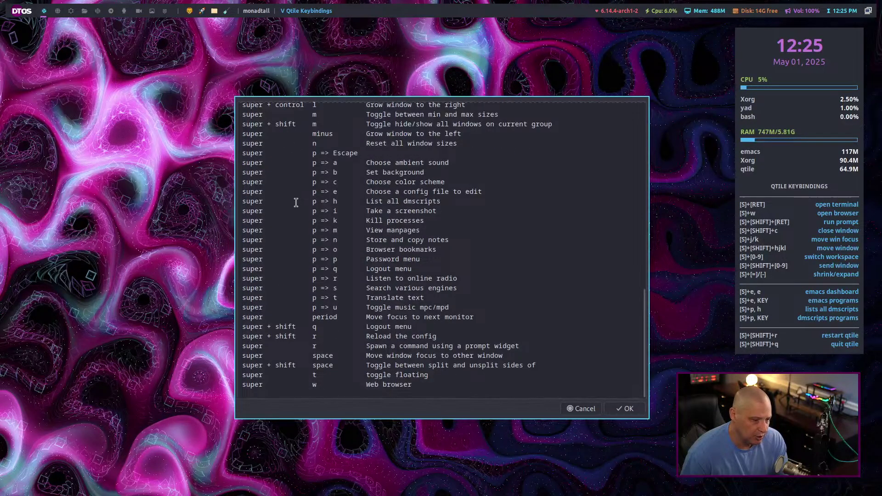
scroll(300, 203, up, 15)
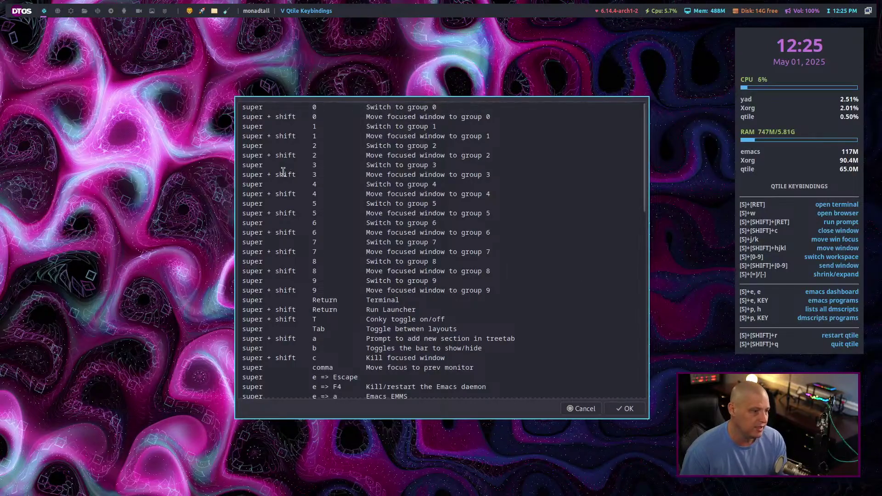
scroll(281, 174, down, 10)
scroll(278, 133, down, 4)
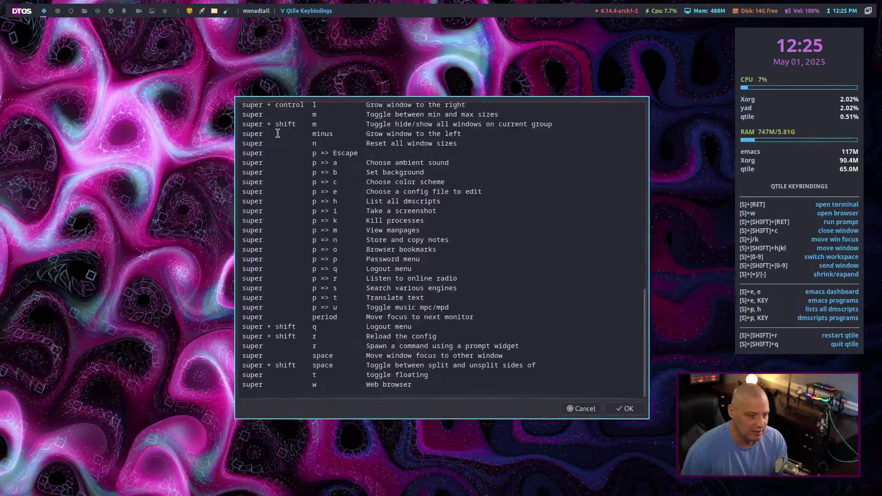
scroll(278, 133, up, 8)
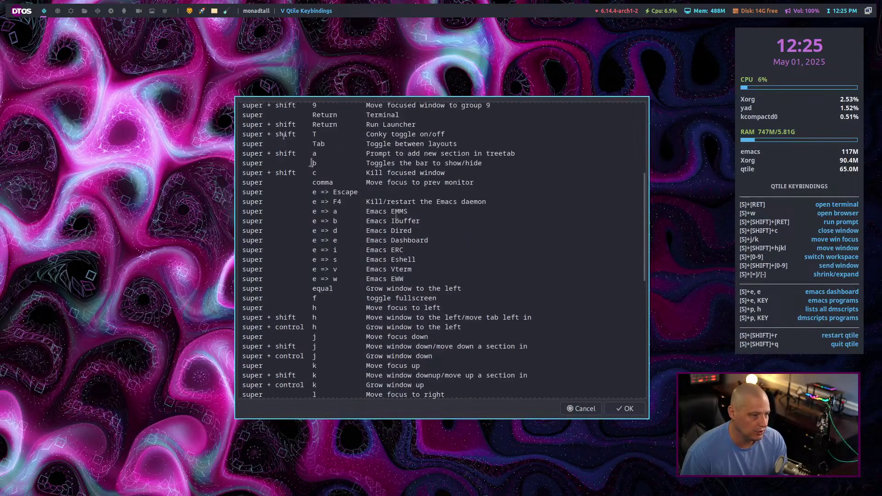
click(627, 409)
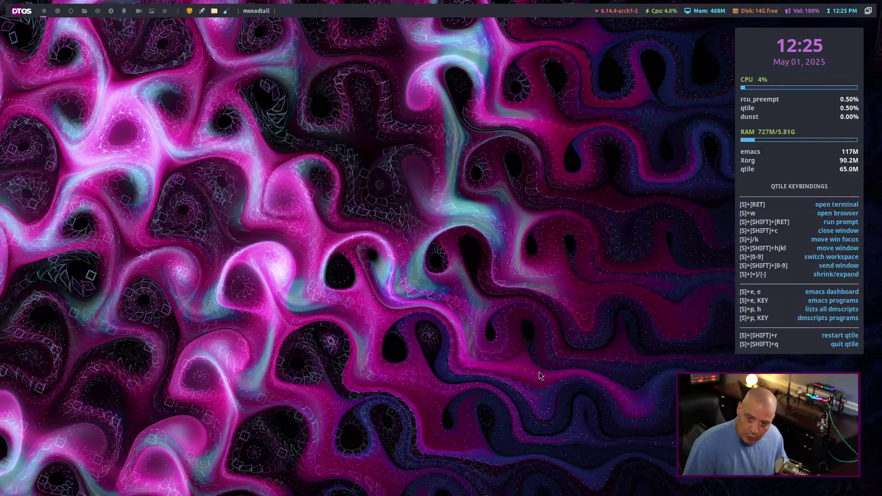
- Open a terminal and run qtilekeys to print the table of Qtile keybindings
key(super+Return)
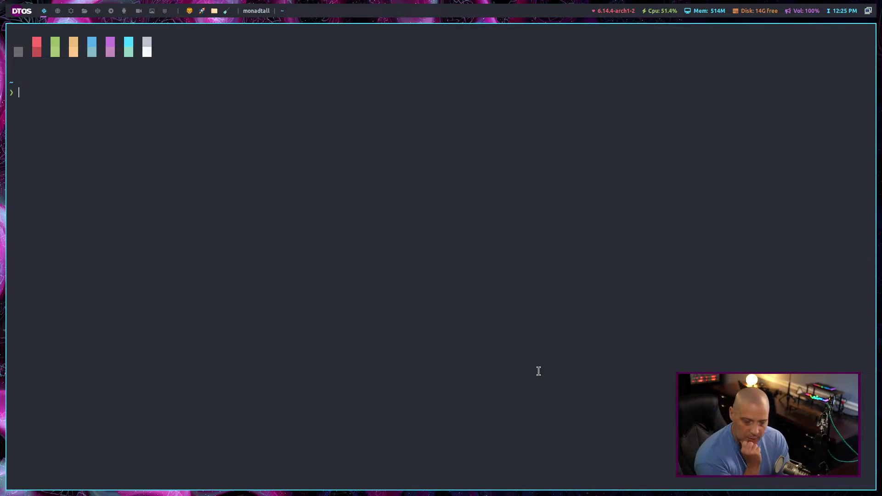
text(qtile)
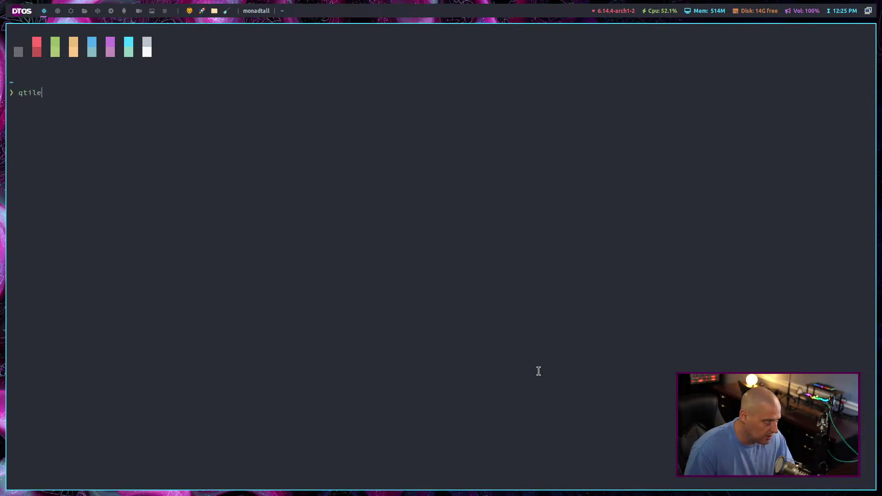
text(keys)
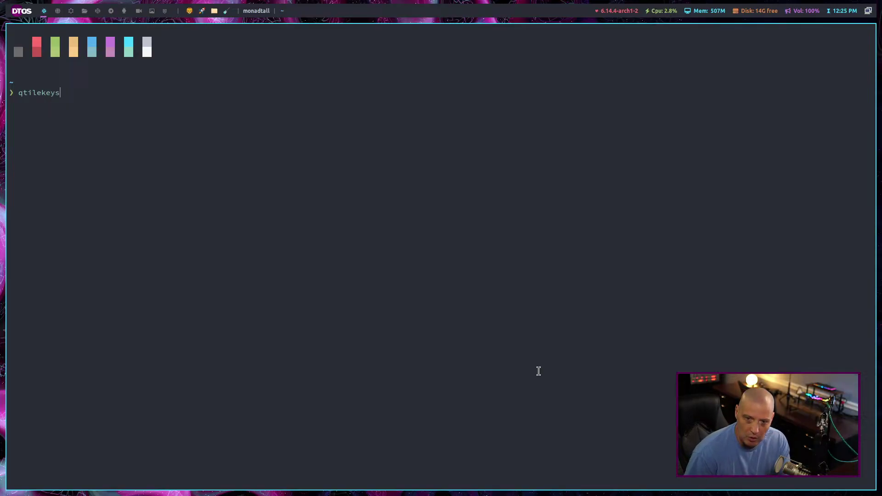
key(Return)
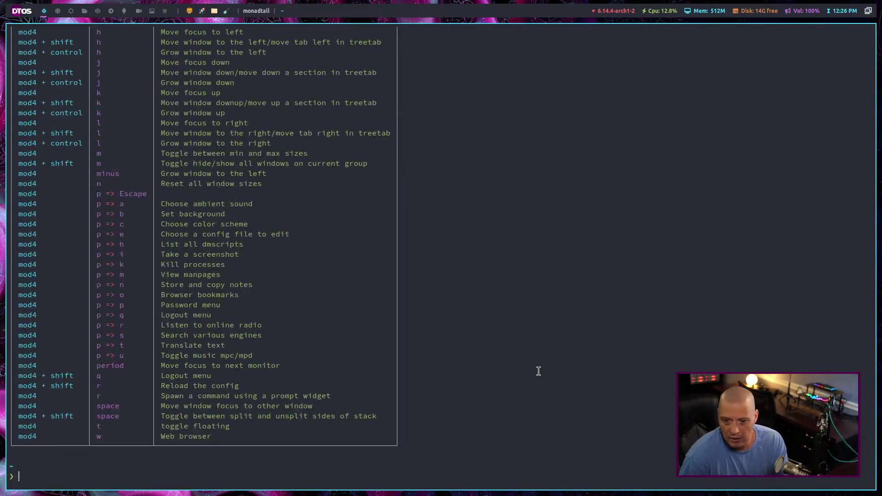
- Look through the printed keybindings table from the group-switching entries to the dmscripts and web browser entries
scroll(354, 366, up, 11)
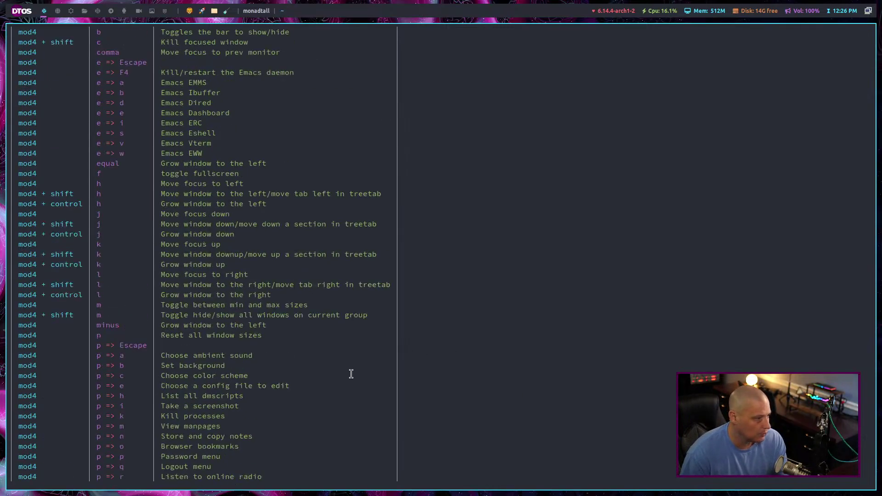
scroll(351, 374, up, 6)
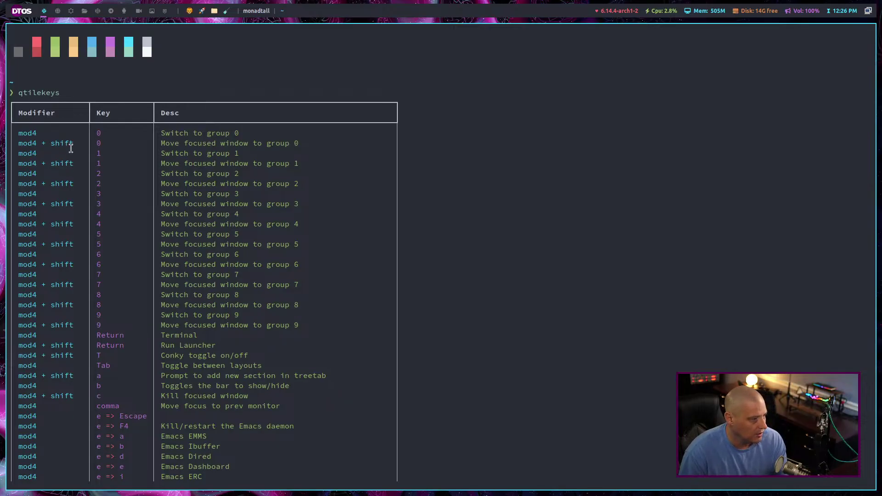
scroll(70, 153, down, 1)
scroll(69, 153, down, 3)
scroll(67, 154, up, 4)
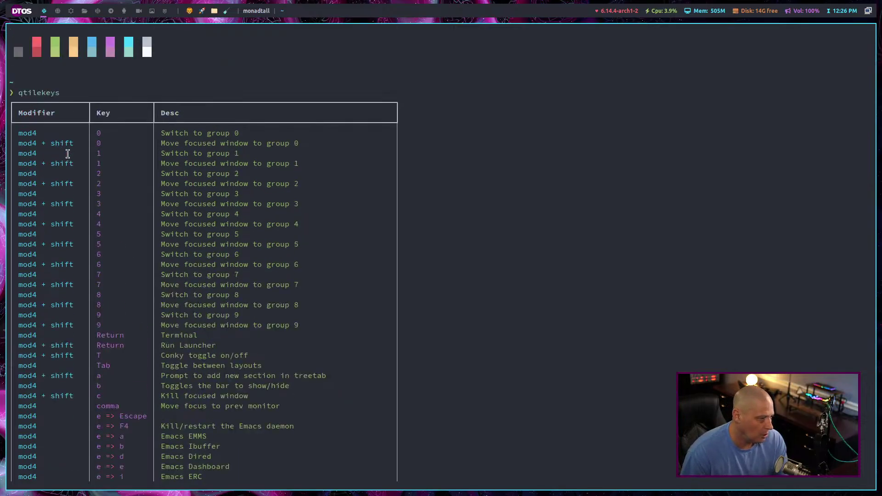
scroll(64, 146, down, 10)
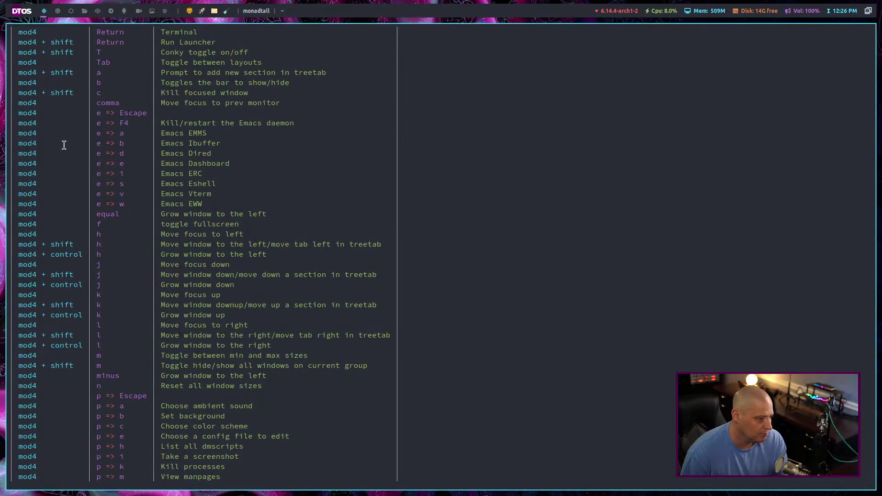
scroll(64, 145, down, 7)
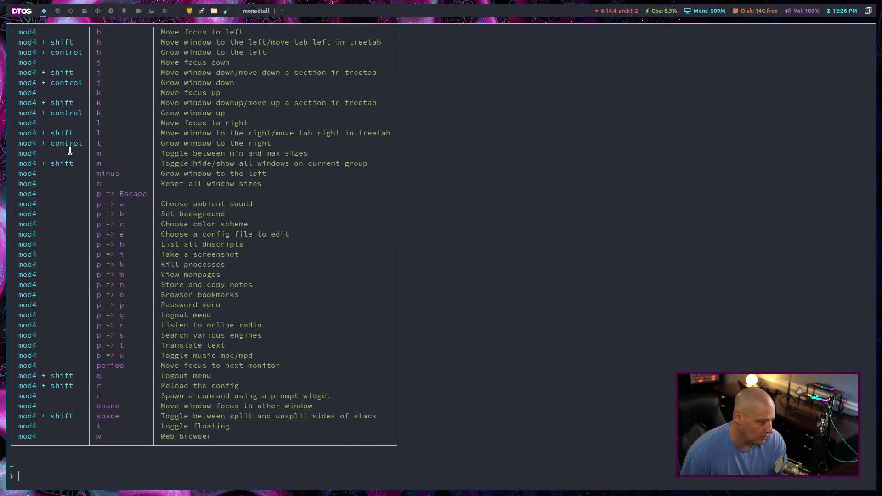
scroll(135, 177, up, 20)
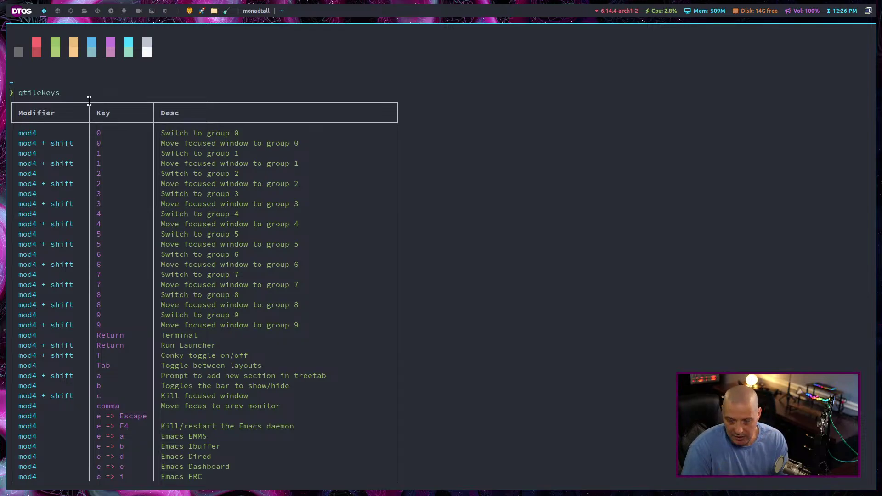
scroll(123, 104, down, 14)
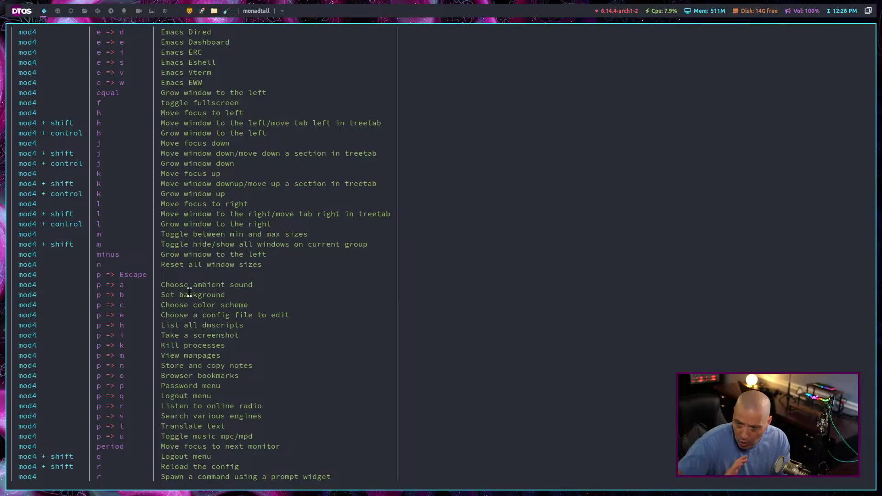
scroll(165, 311, down, 3)
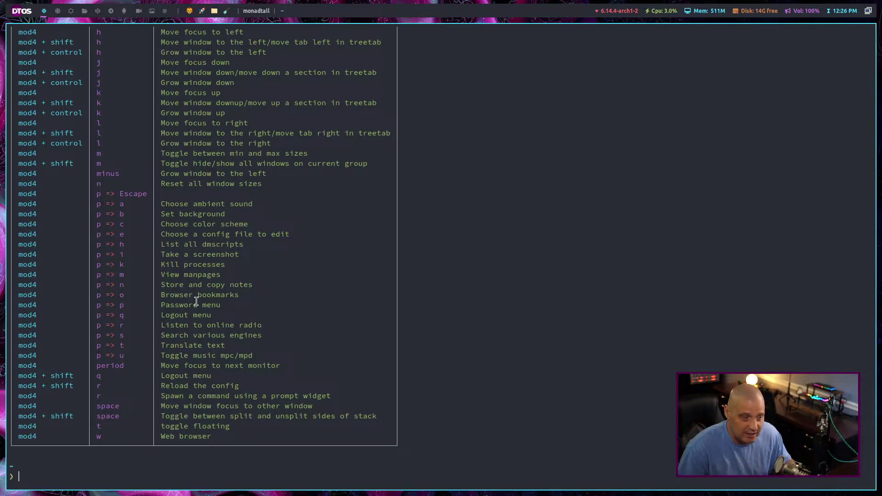
scroll(347, 146, up, 17)
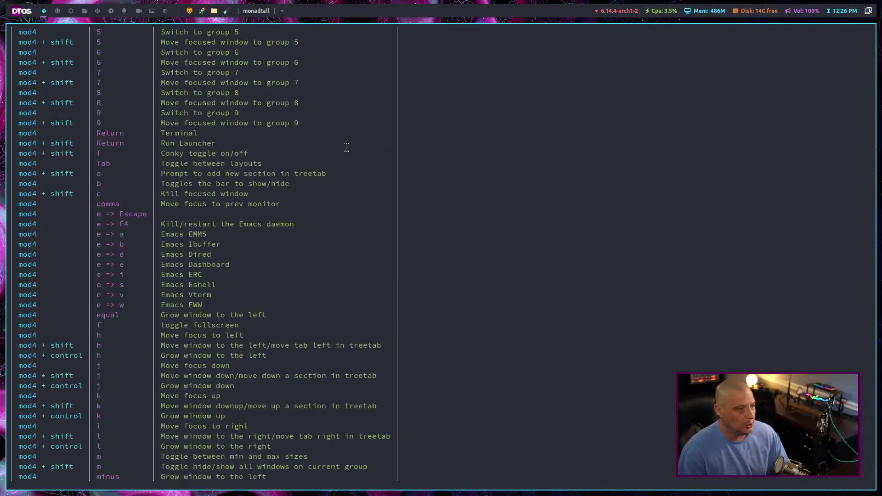
scroll(347, 146, down, 17)
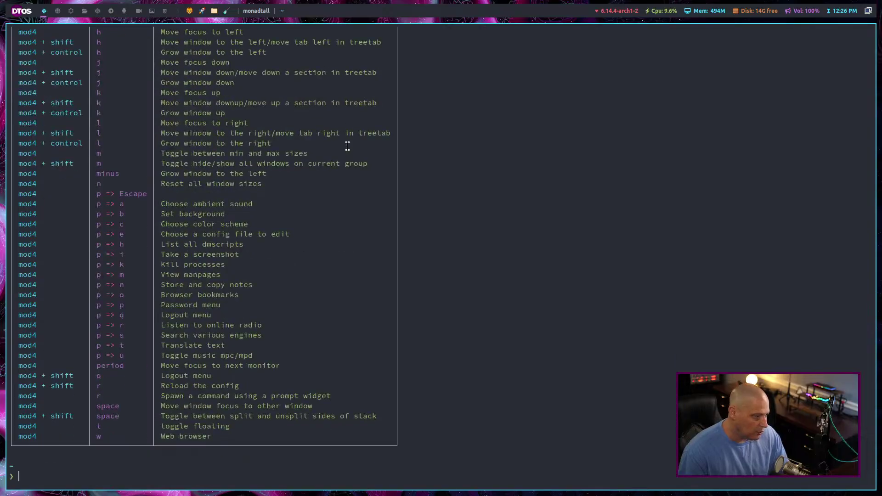
- Run qtilekeys-yad in the terminal, look through the graphical keybindings list, and close both the list and the terminal
text(qtile)
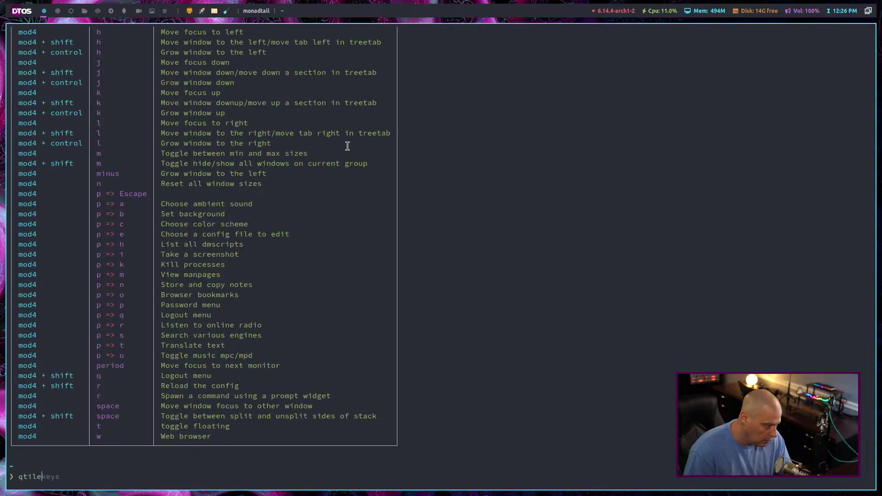
text(keys-yad)
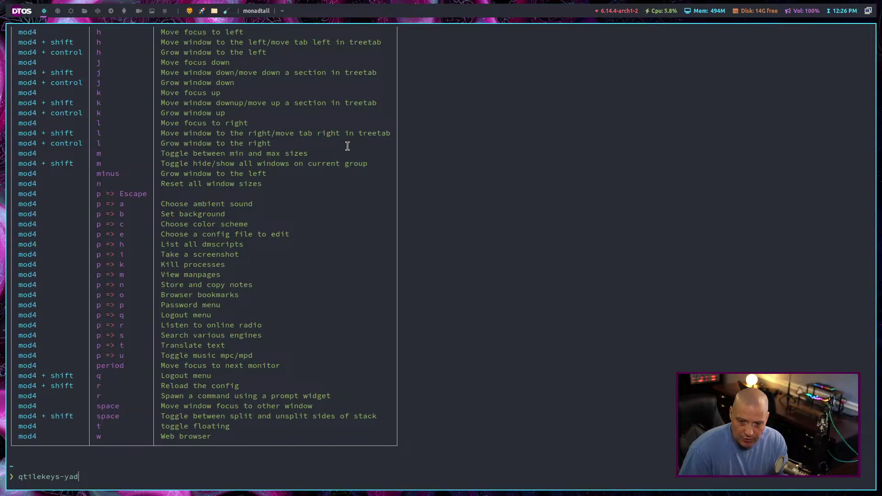
key(Return)
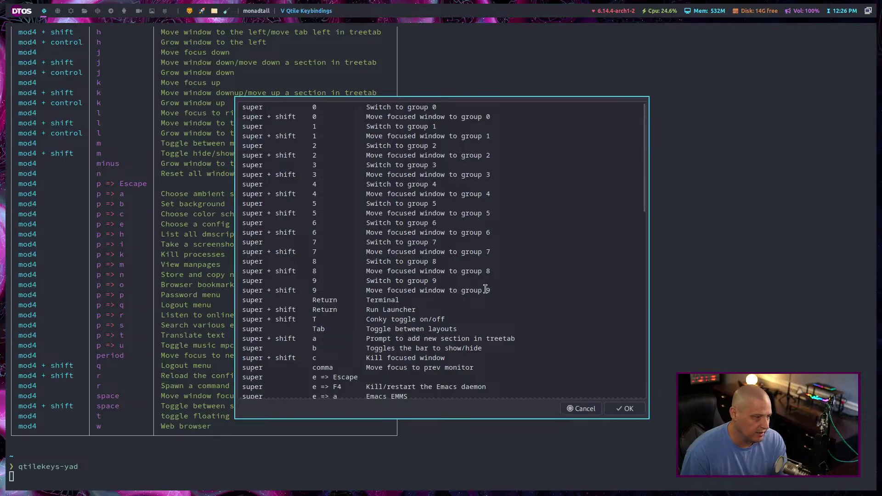
scroll(490, 287, down, 10)
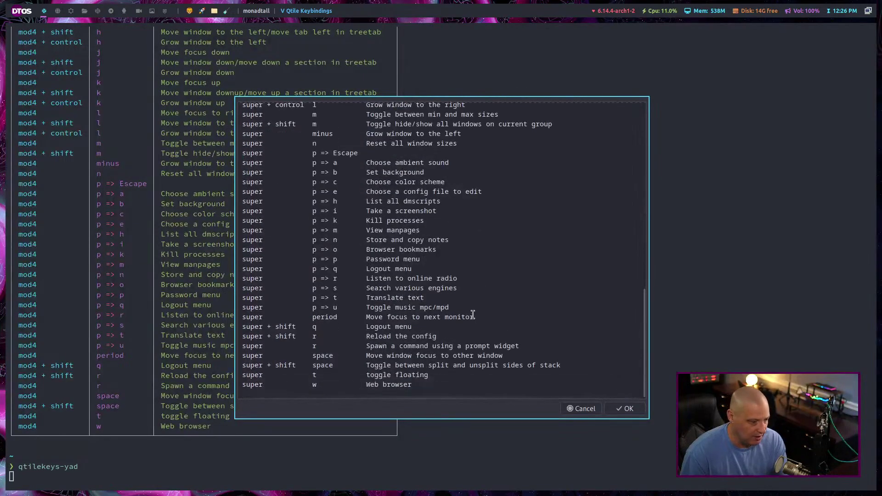
click(634, 410)
key(super+shift+c)
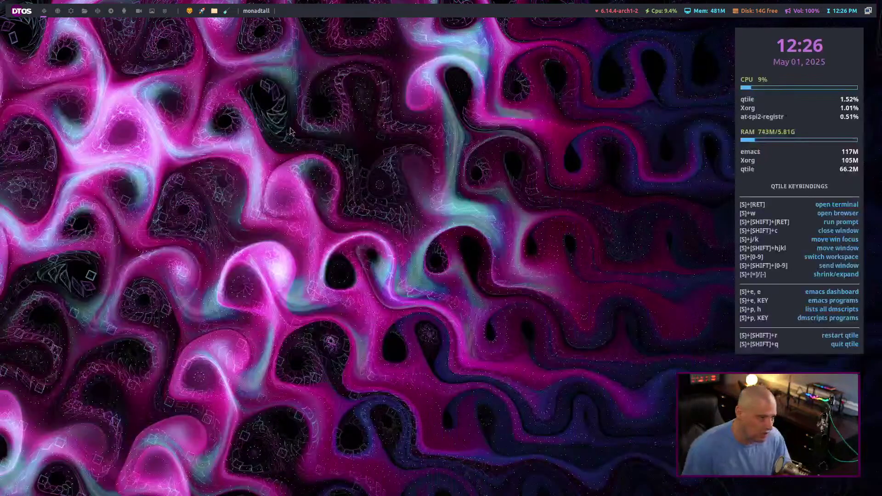
- Open and dismiss the keybindings list from the DTOS logo, and visit workspace 2 before returning to workspace 1
click(25, 11)
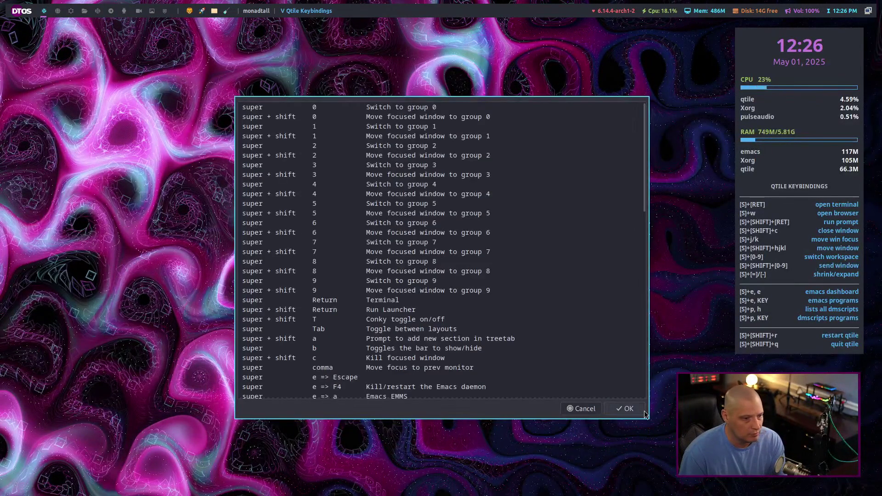
click(628, 410)
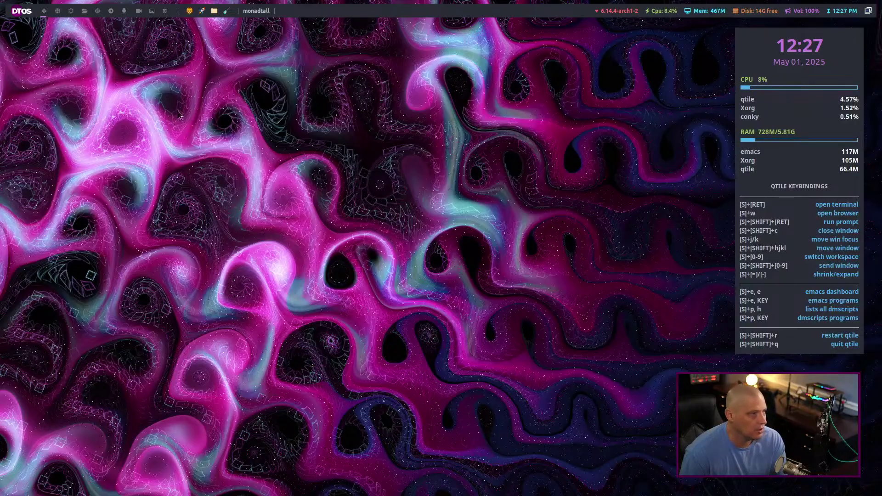
key(super+2)
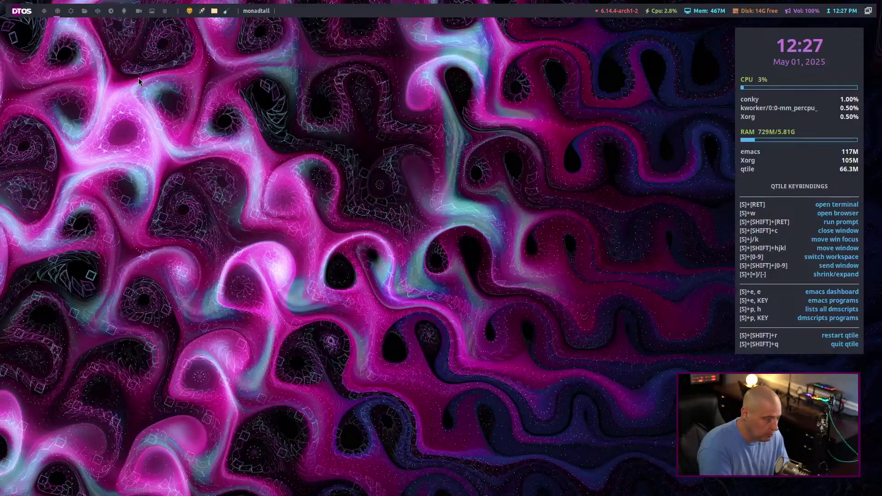
key(super+1)
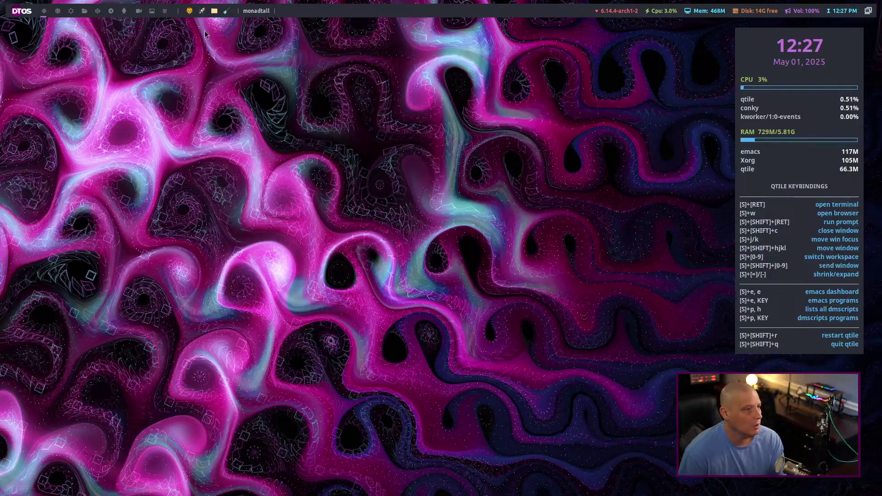
- Launch Brave, set it as the default browser, choose the Dark mode theme on its welcome pages and close it
click(189, 11)
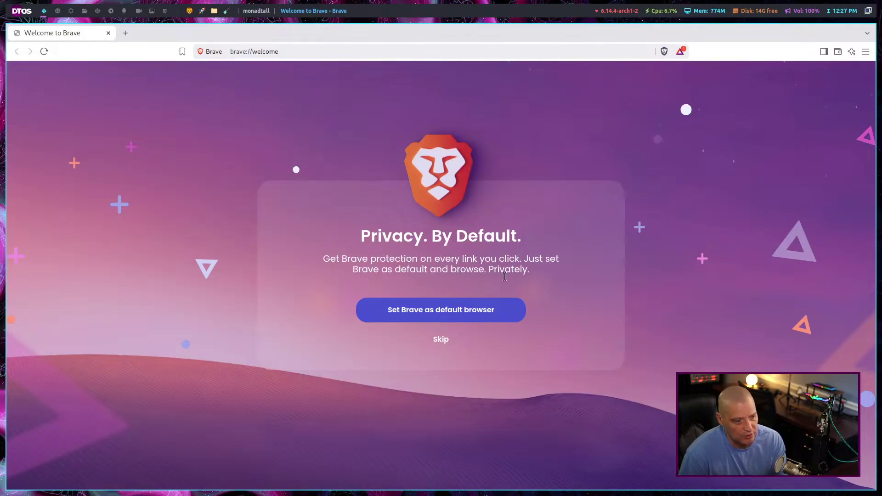
click(419, 313)
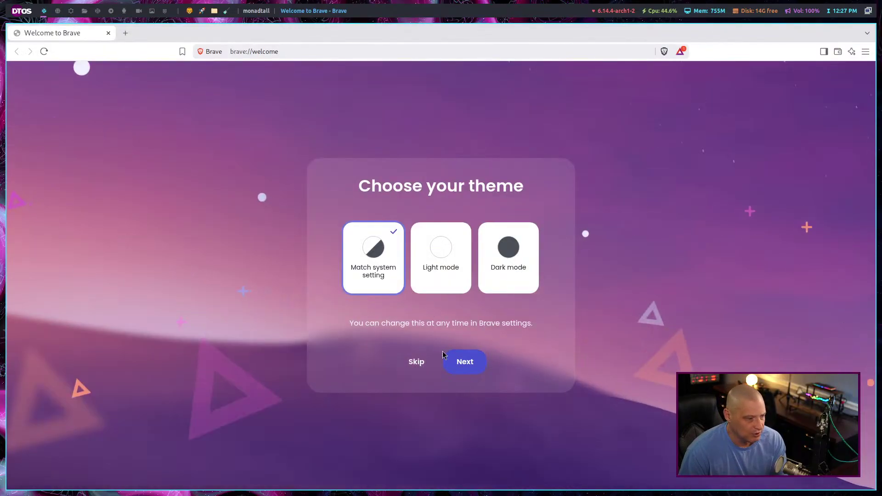
click(505, 284)
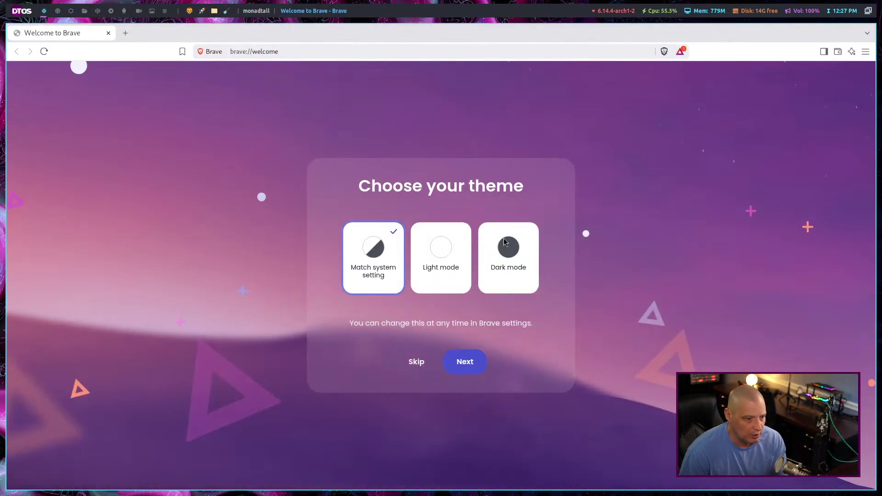
click(465, 362)
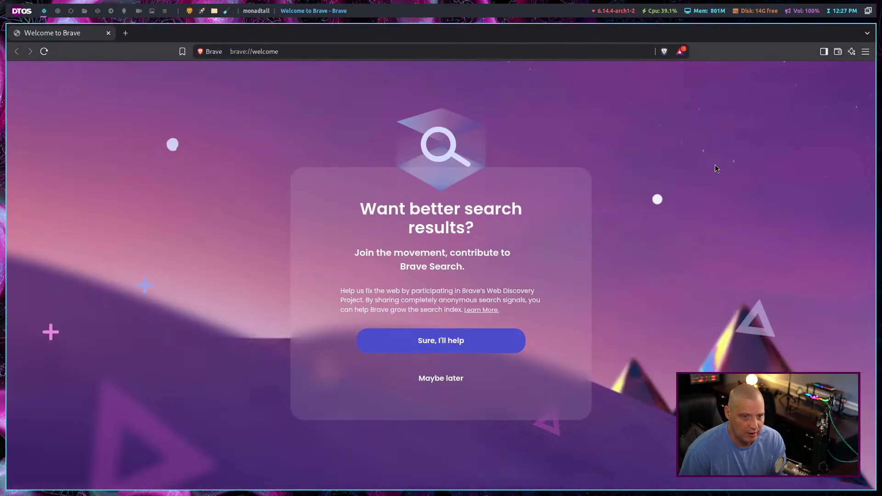
click(109, 33)
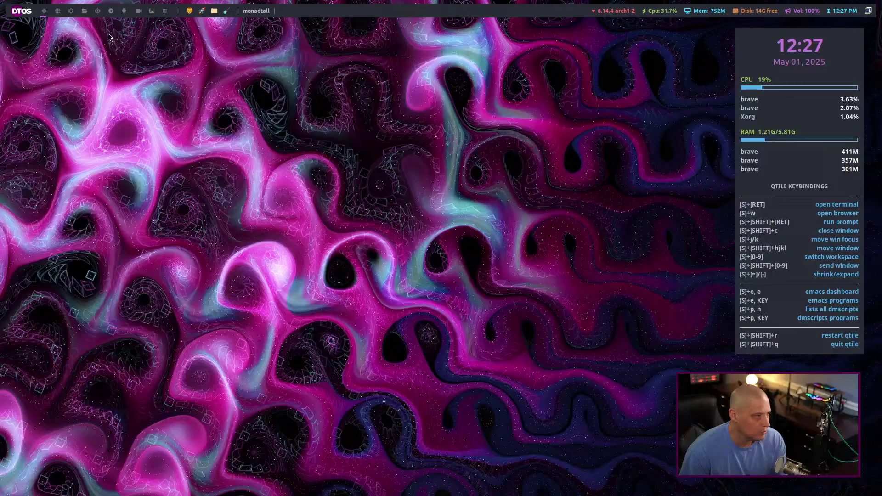
- Test launching and closing a terminal via its bar launcher and its keybinding, and the web browser via its keybinding
click(201, 12)
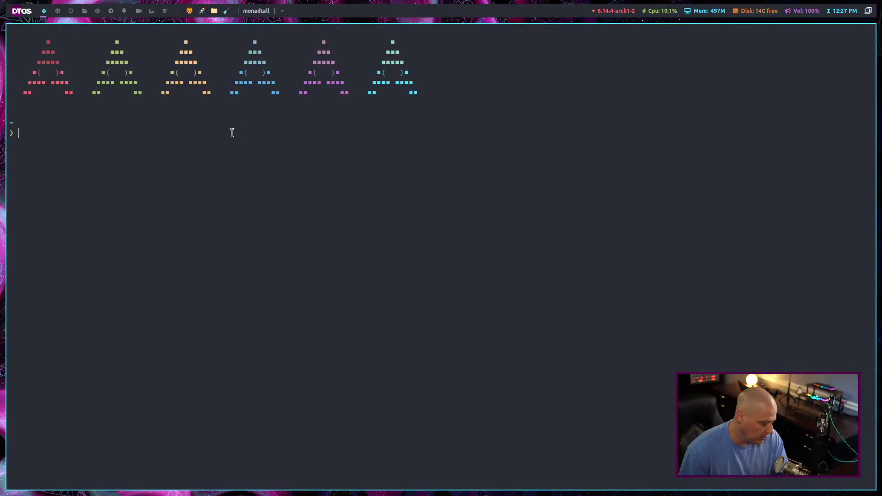
key(super+shift+c)
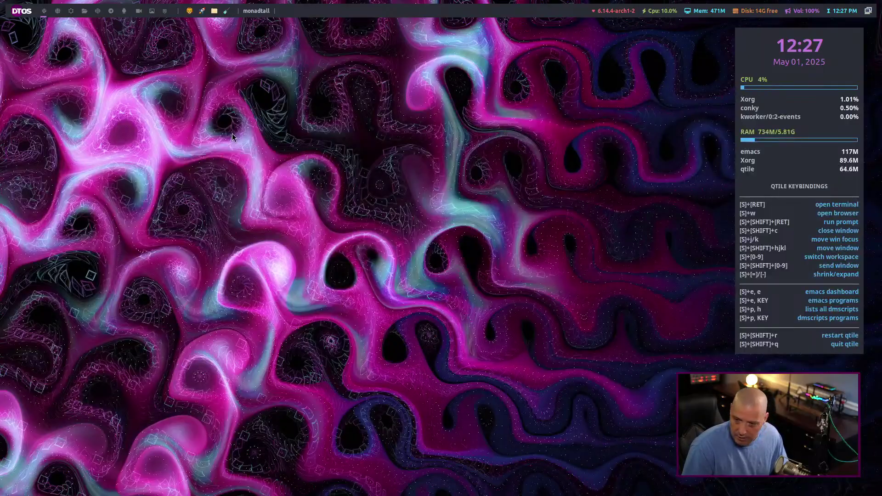
key(super+Return)
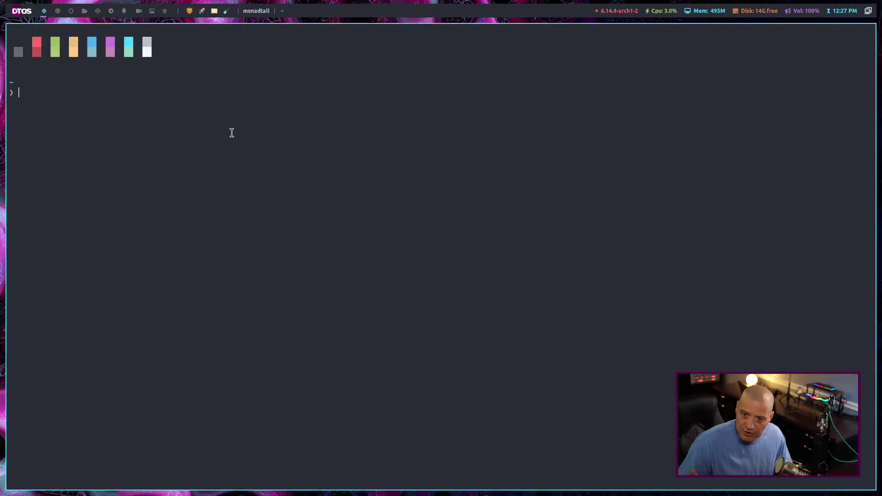
key(super+shift+c)
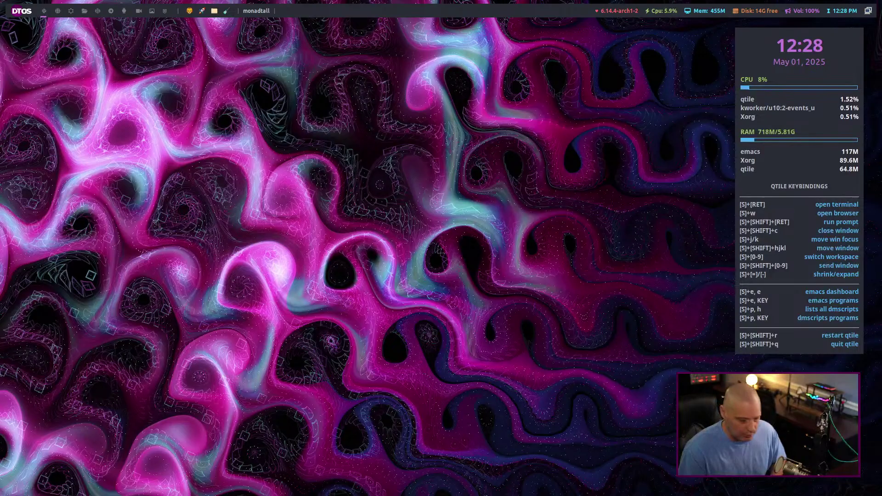
key(super+w)
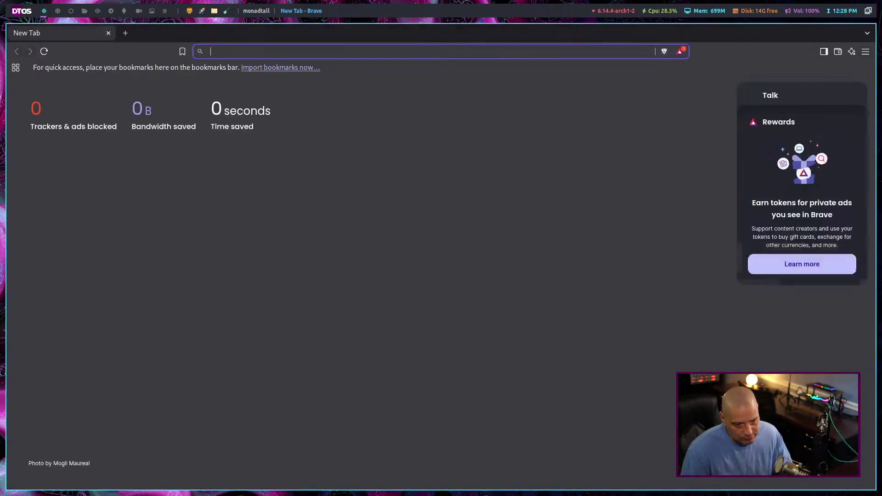
key(super+shift+c)
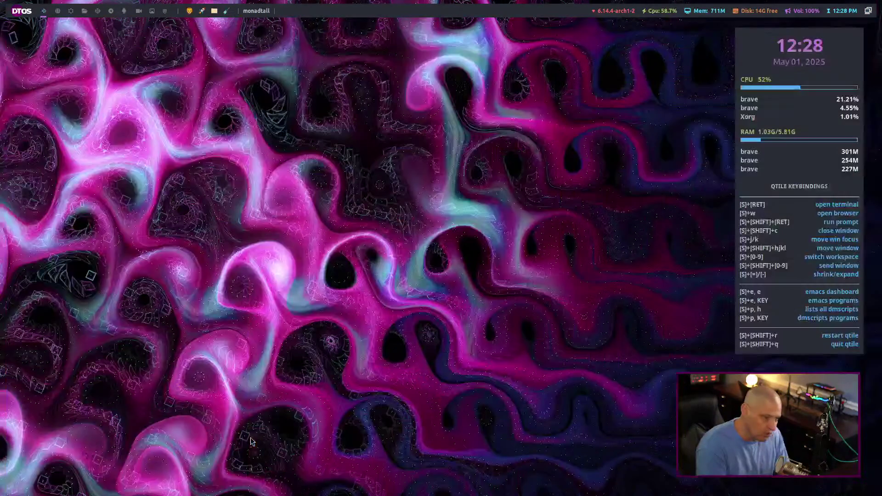
- Open the file manager at the home folder from the bar launcher
click(216, 12)
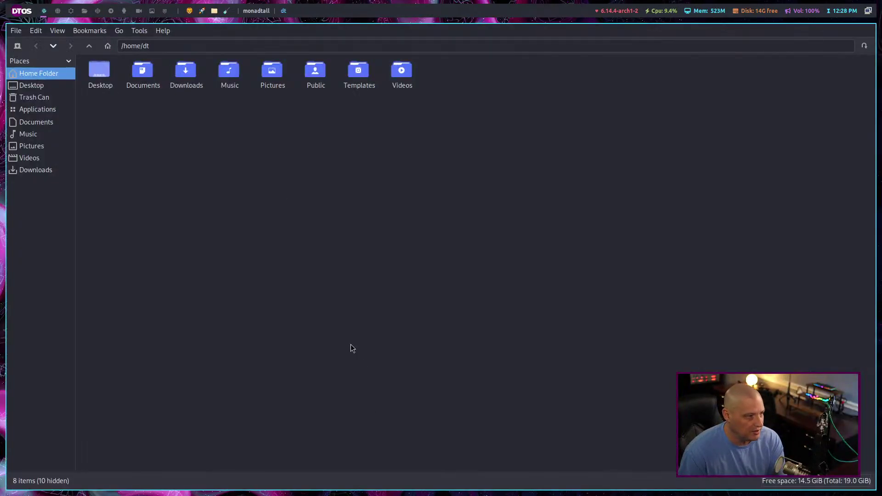
- Show the hidden files in the home folder and close the file manager
key(ctrl+h)
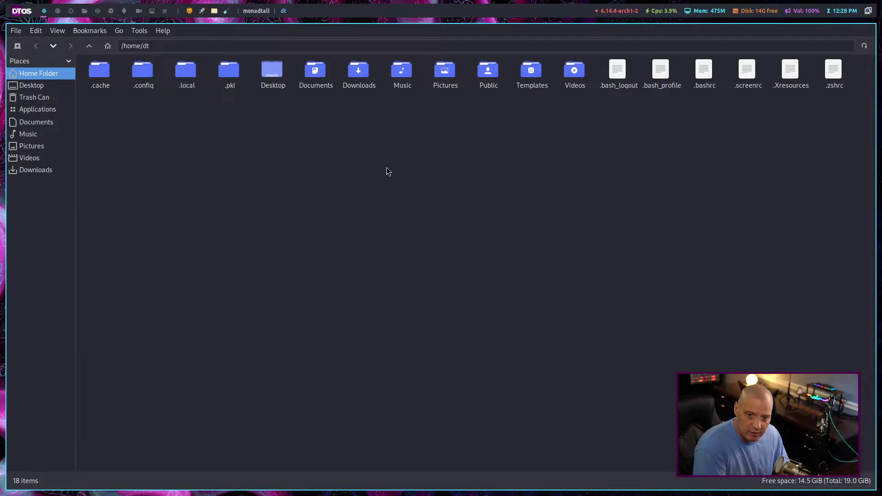
key(super+shift+c)
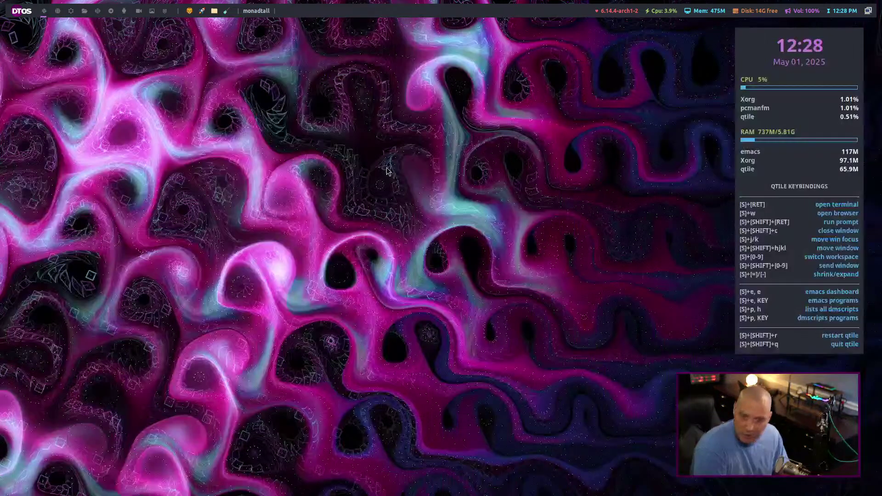
- Launch VLC from its bar launcher, accept the privacy policy with metadata network access allowed, and close the player
click(226, 12)
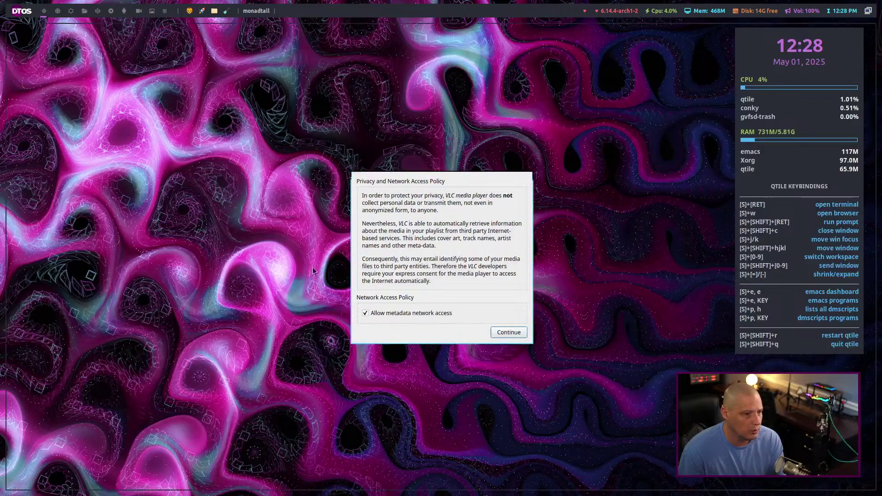
click(510, 335)
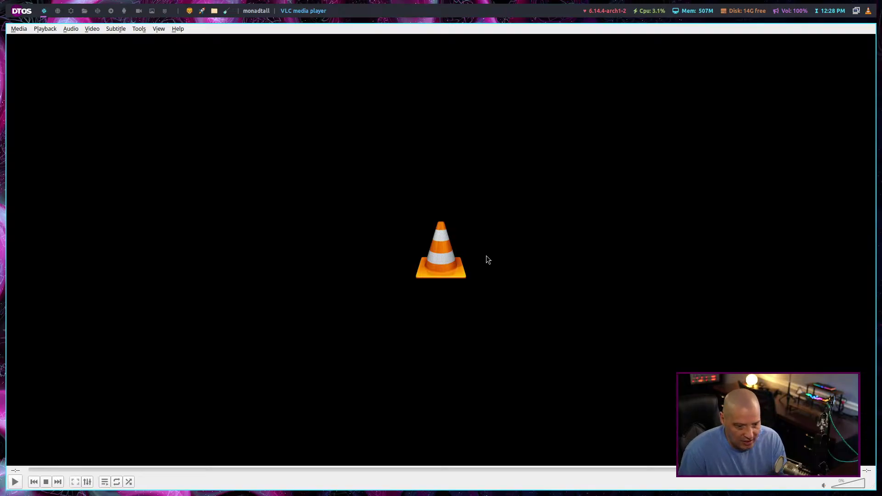
key(super+shift+c)
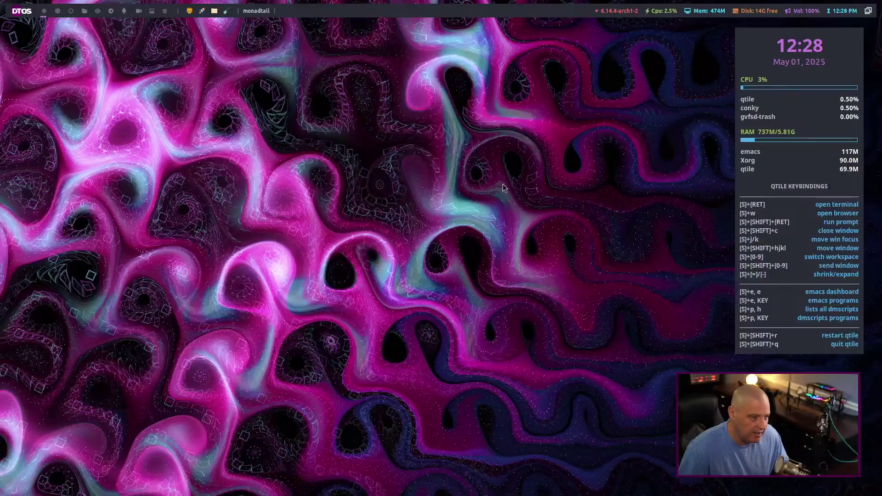
- Run mpc toggle in a new terminal, list the contents of the Music folder and close the terminal
key(super+Return)
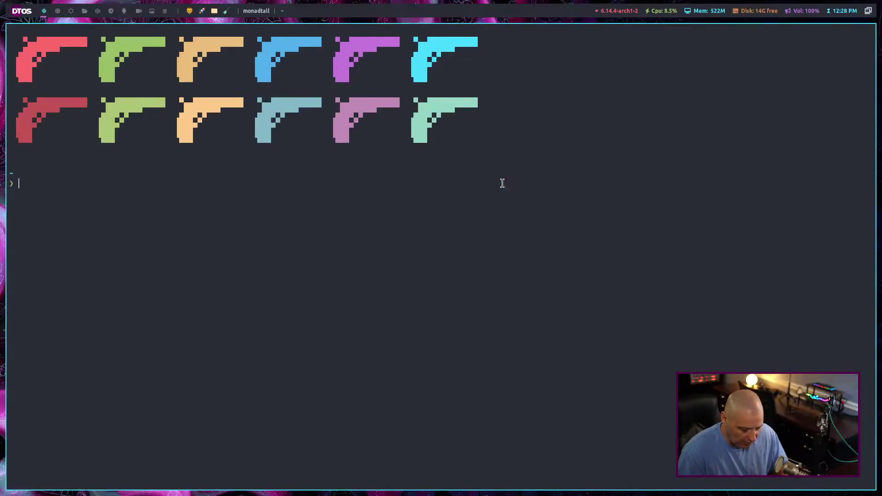
text(mpc )
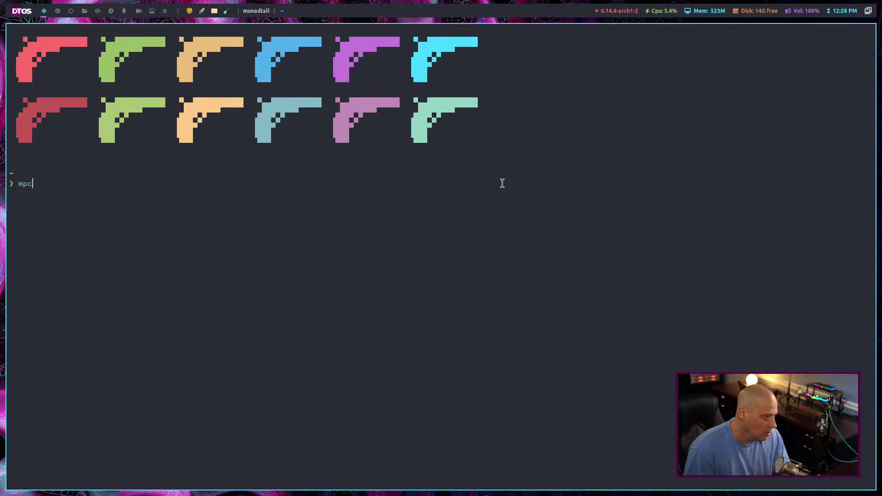
text(toggle)
key(Return)
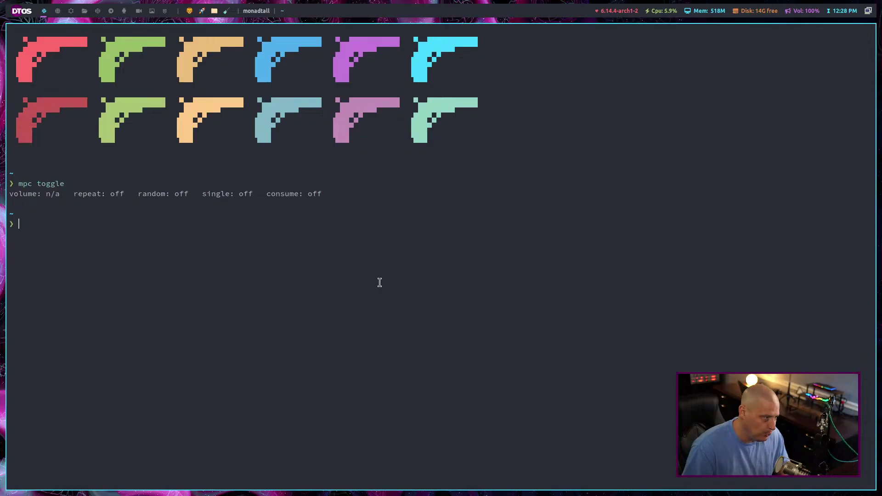
text(ls Music/)
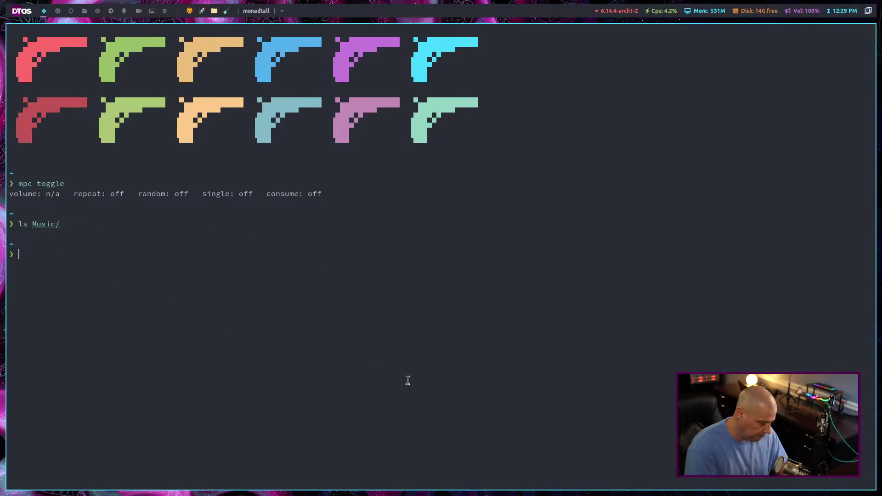
key(super+shift+c)
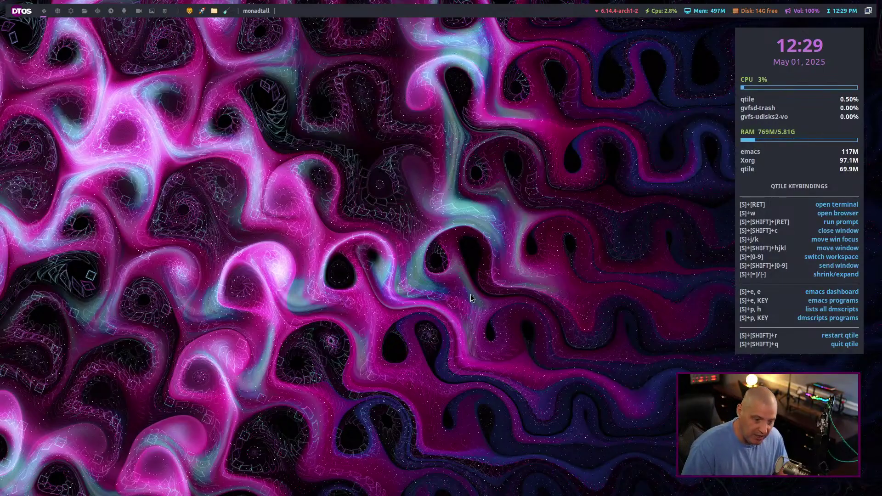
- Bring up the list of all dmscripts and run the dm-music script
key(super+p)
key(h)
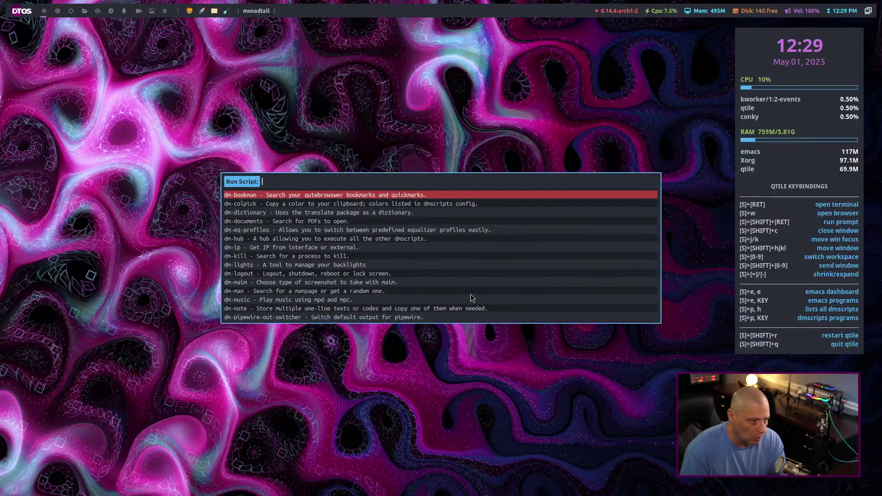
click(381, 205)
key(Down)
key(Down)
key(Down)
key(Down)
key(Down)
key(Down)
key(Down)
key(Down)
key(Down)
key(Down)
key(Down)
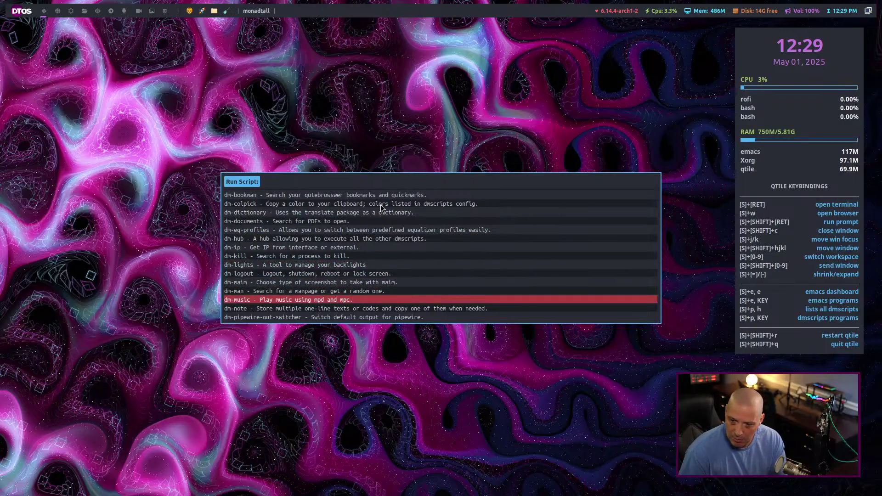
key(Return)
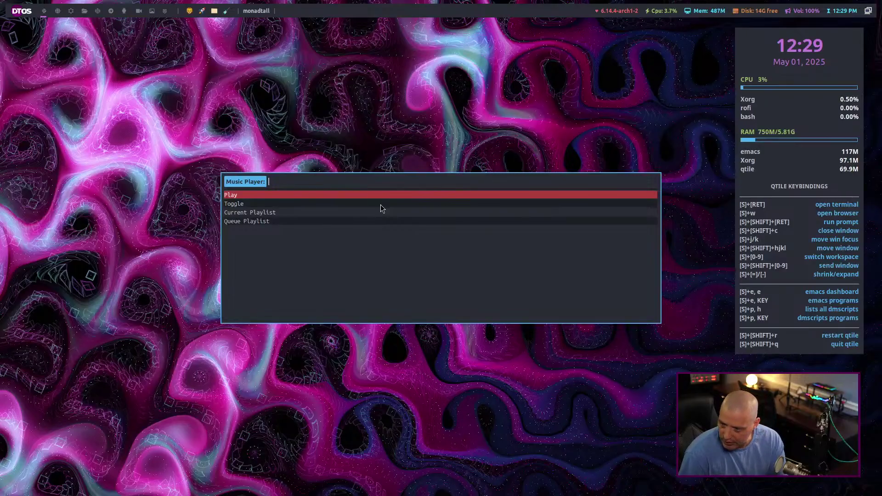
- Run the Toggle action of the music player script and dismiss its prompt
key(Down)
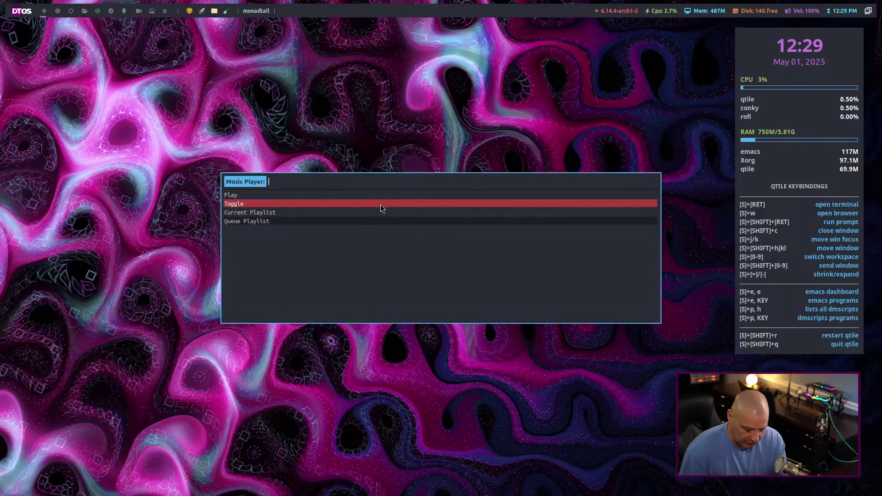
key(Return)
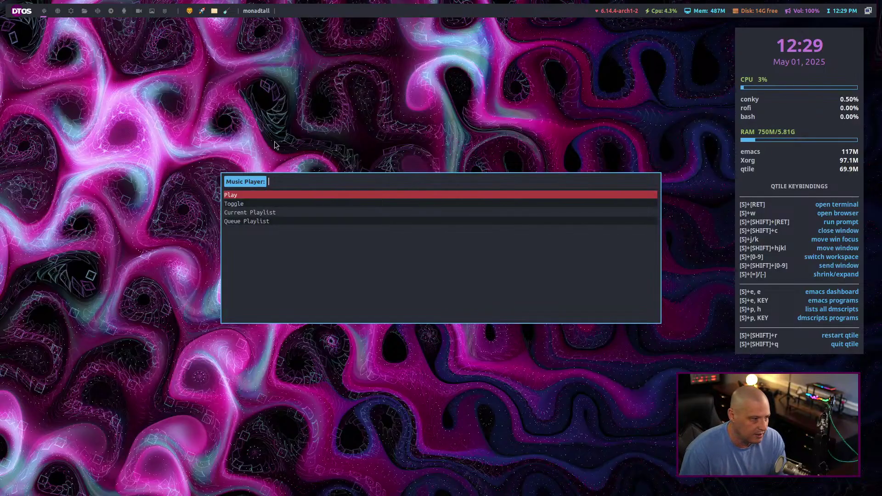
key(Escape)
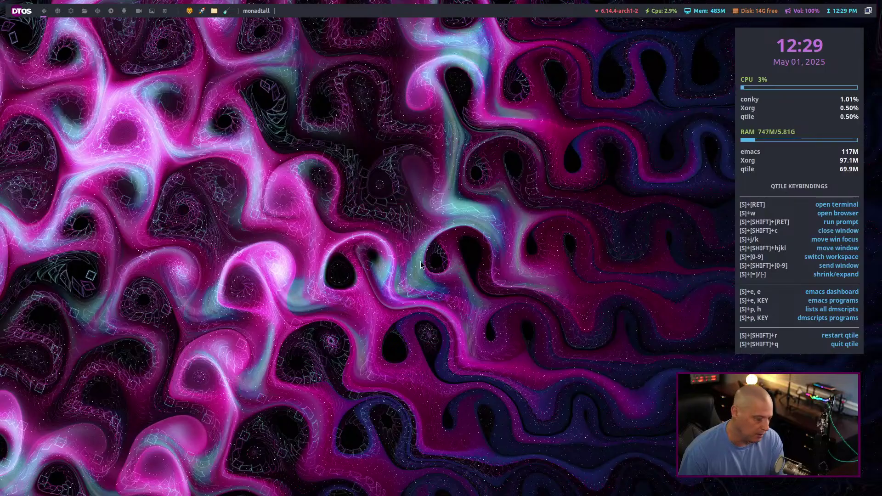
- Look through the dmscripts list again and run the dm-man script
key(super+p)
key(h)
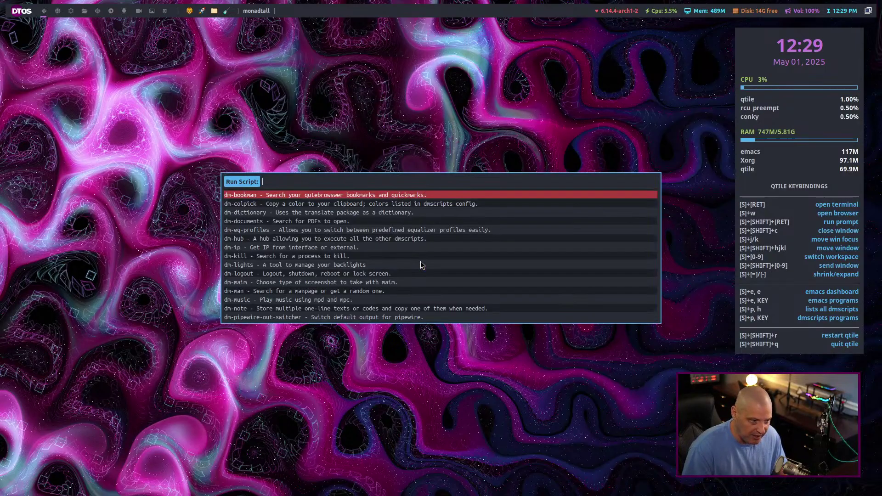
key(Down)
key(Down)
key(Down)
key(Down)
key(Down)
key(Down)
key(Down)
key(Down)
key(Down)
key(Down)
key(Down)
key(Down)
key(Down)
key(Down)
key(Down)
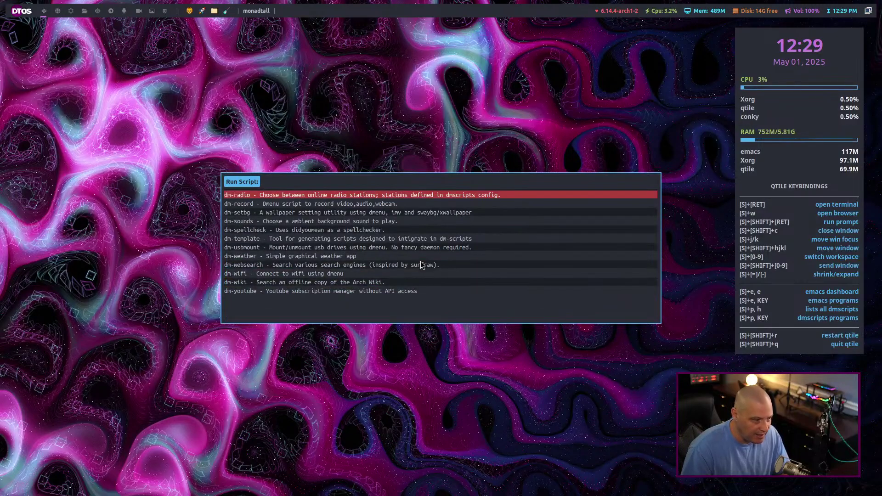
key(Up)
key(Up)
key(Up)
key(Up)
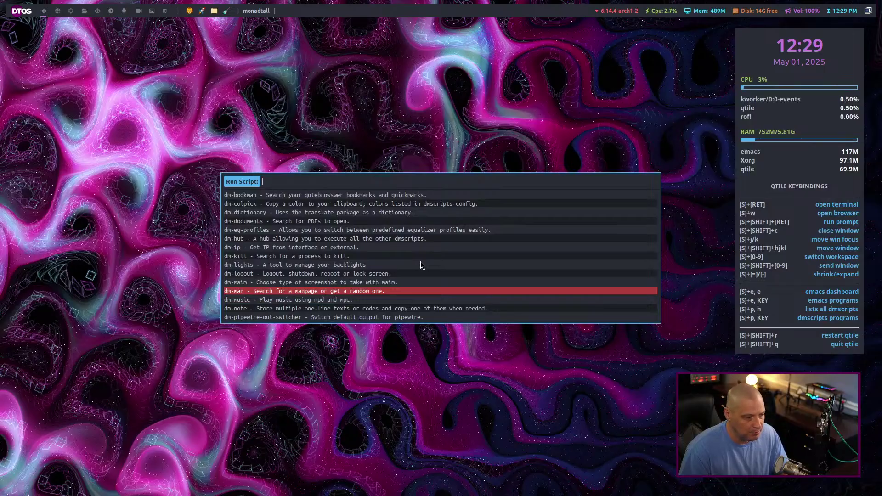
key(Return)
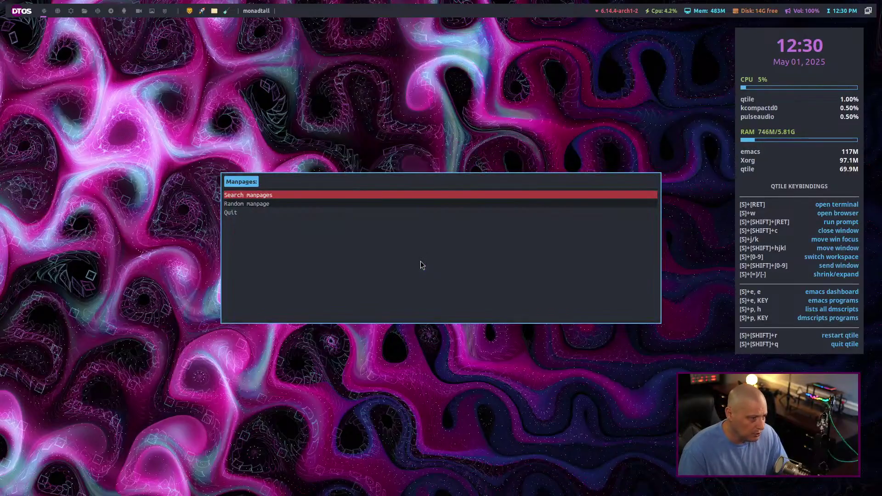
- Open the manpage search and browse through the list of available manual pages
key(Return)
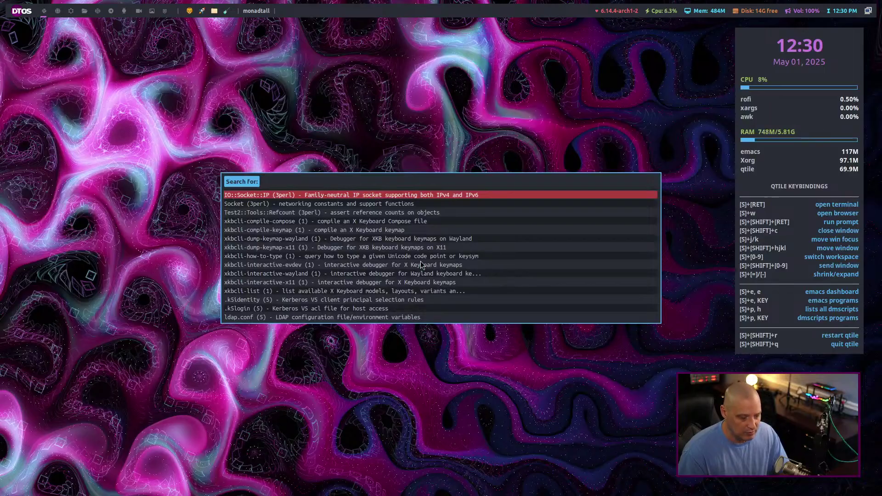
key(Down)
key(Down)
key(Down)
key(Down)
key(Down)
key(Down)
key(Down)
key(Down)
key(Down)
key(Down)
key(Down)
key(Down)
key(Down)
key(Down)
key(Down)
key(Down)
key(Down)
key(Down)
key(Down)
key(Down)
key(Down)
key(Down)
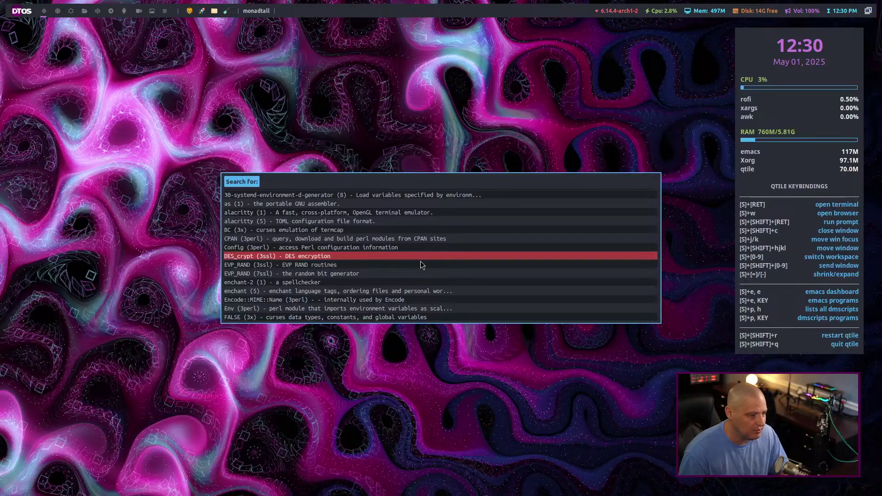
scroll(420, 265, down, 10)
scroll(421, 265, down, 7)
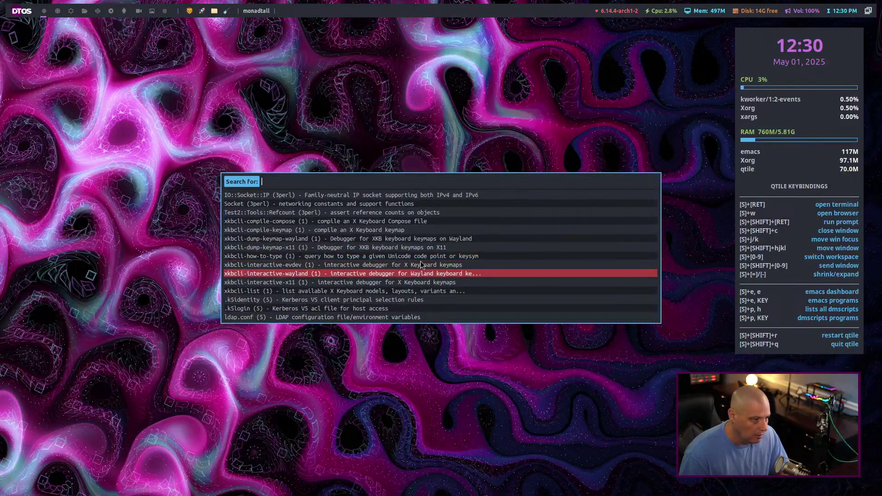
scroll(420, 265, down, 18)
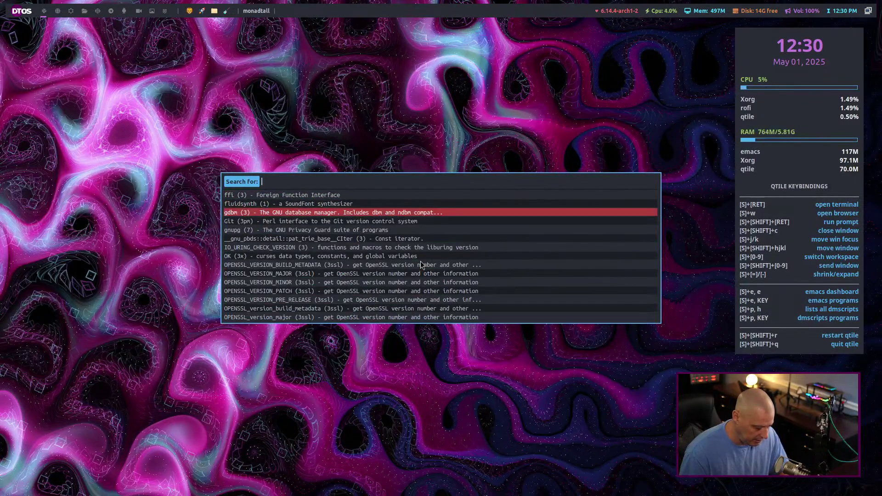
- Find the lscpu manpage in the search, open it for reading and quit it
text(lscpu)
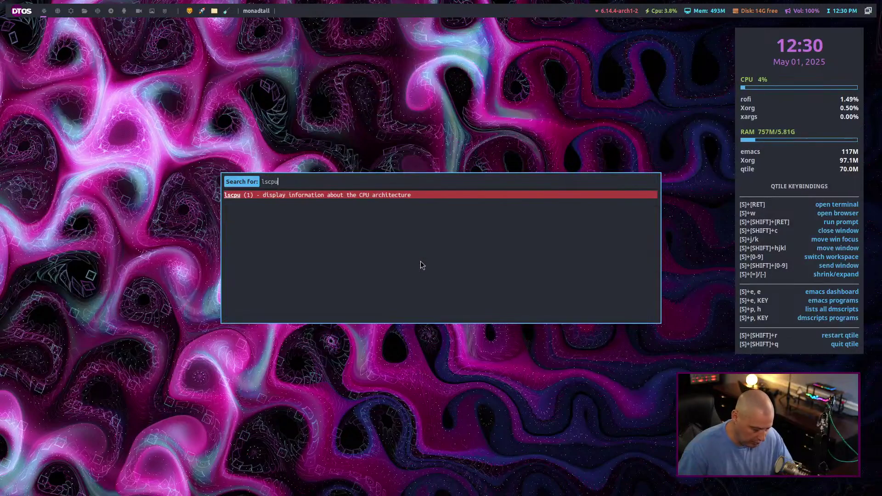
key(Return)
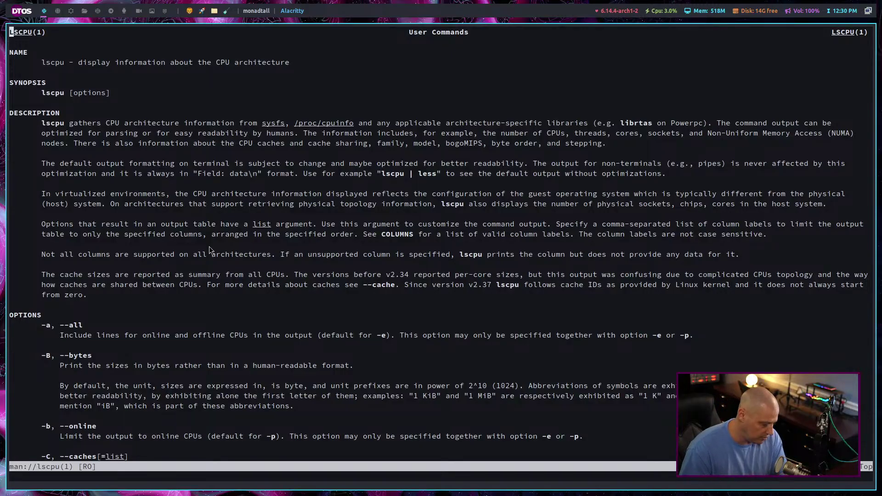
key(q)
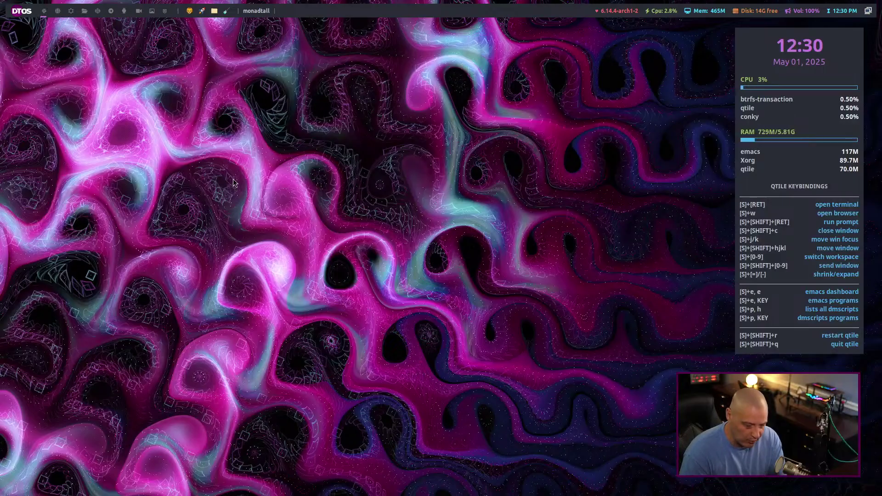
- Launch the manpage script through its own keybinding, open a random manpage and quit it
key(super+p)
key(m)
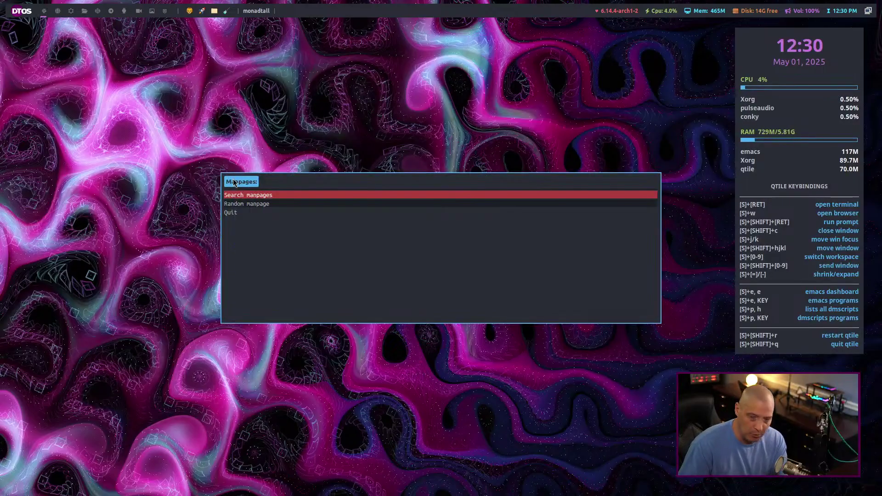
key(Down)
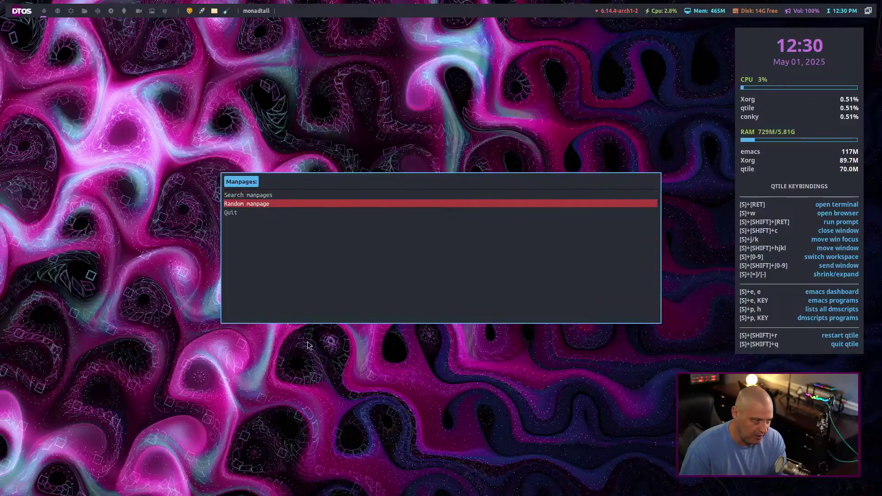
key(Return)
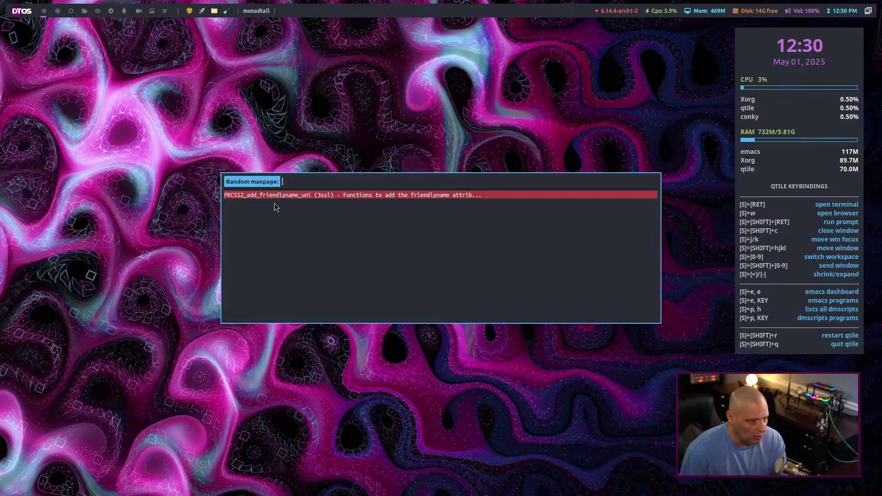
key(Return)
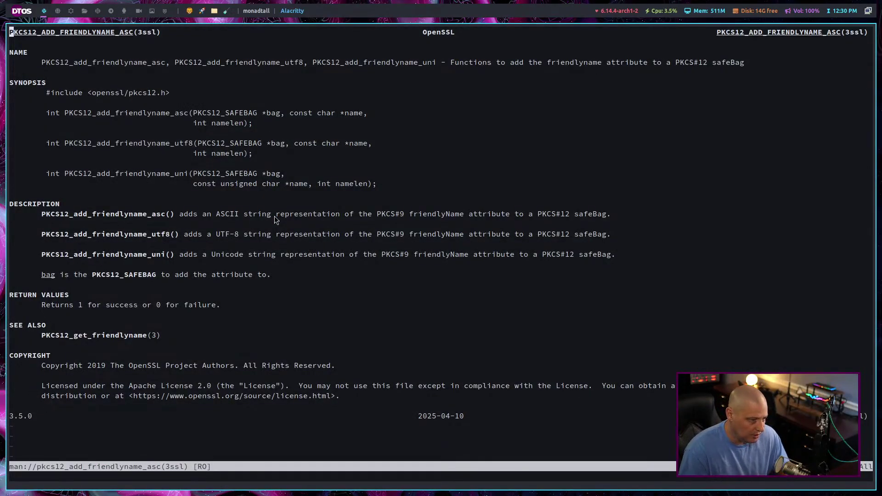
key(q)
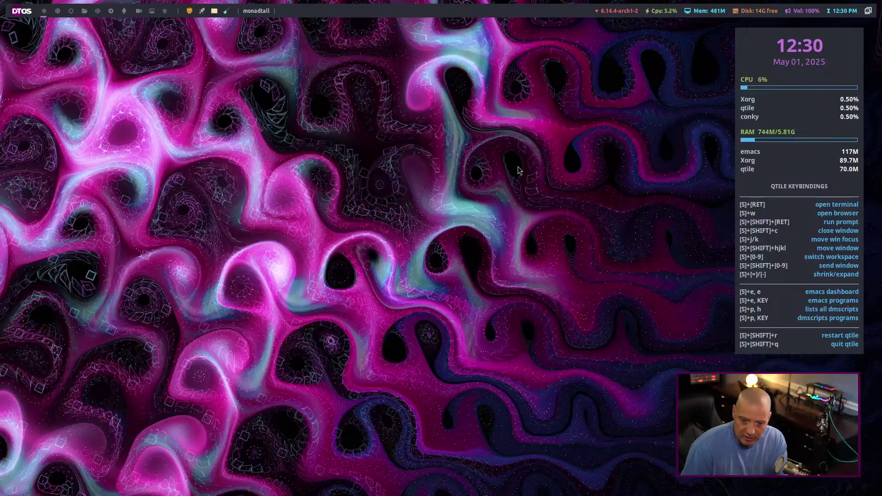
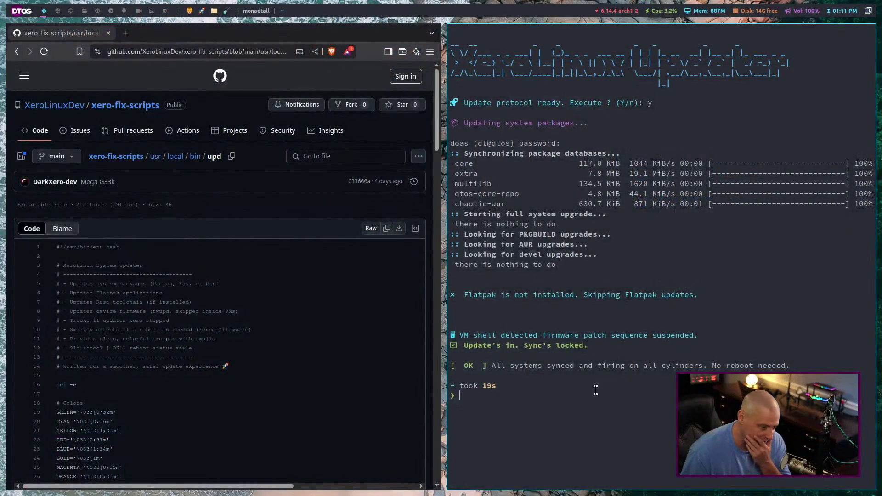
- Clear the updater output from the terminal
text(clear)
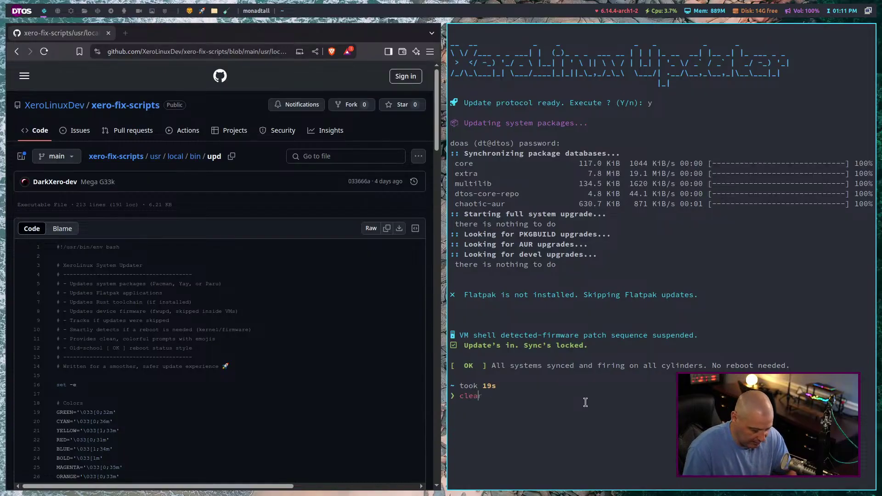
key(Return)
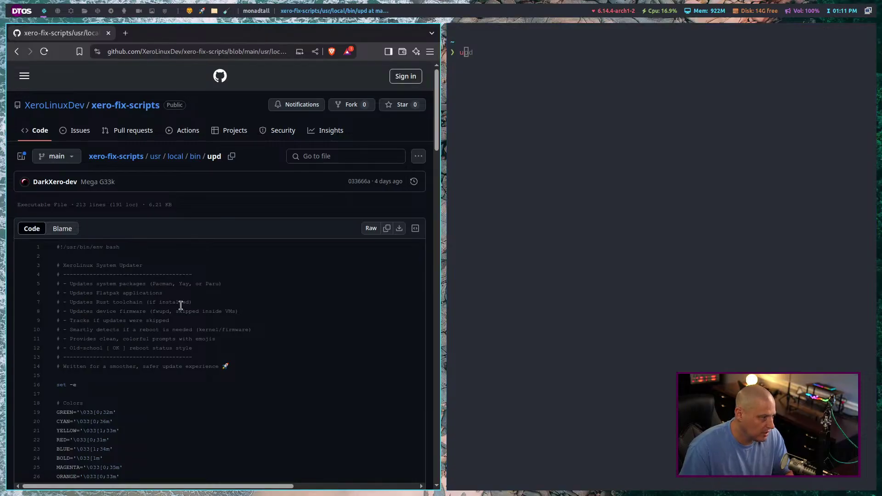
- Skim the upd script source on GitHub and run upd in the terminal, confirming with y and entering the account password
scroll(30, 315, down, 2)
scroll(252, 339, down, 3)
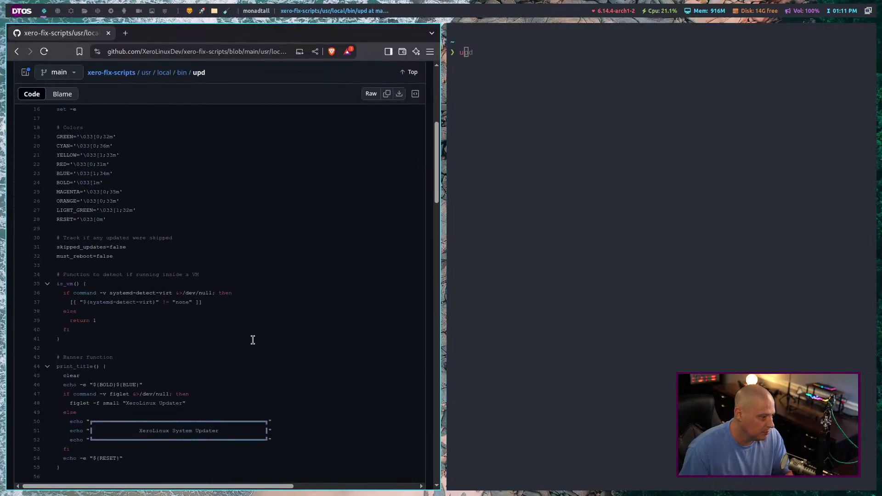
scroll(252, 339, up, 5)
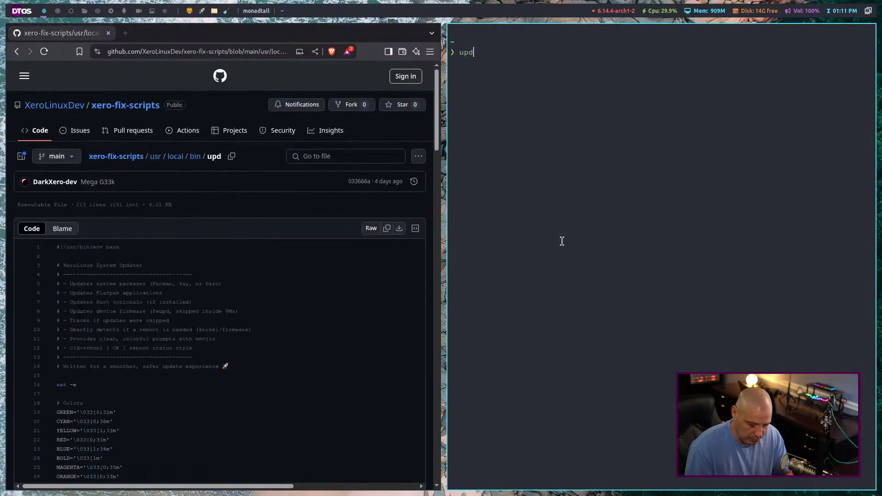
key(Return)
text(y)
key(Return)
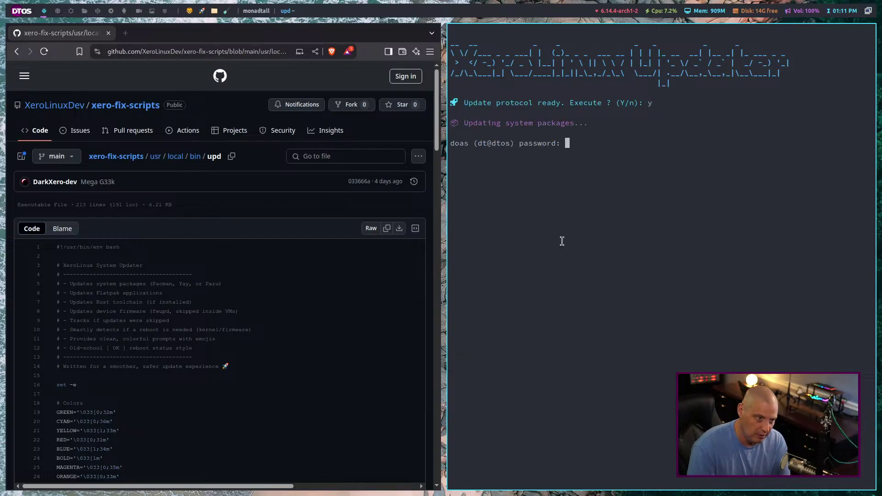
key(Return)
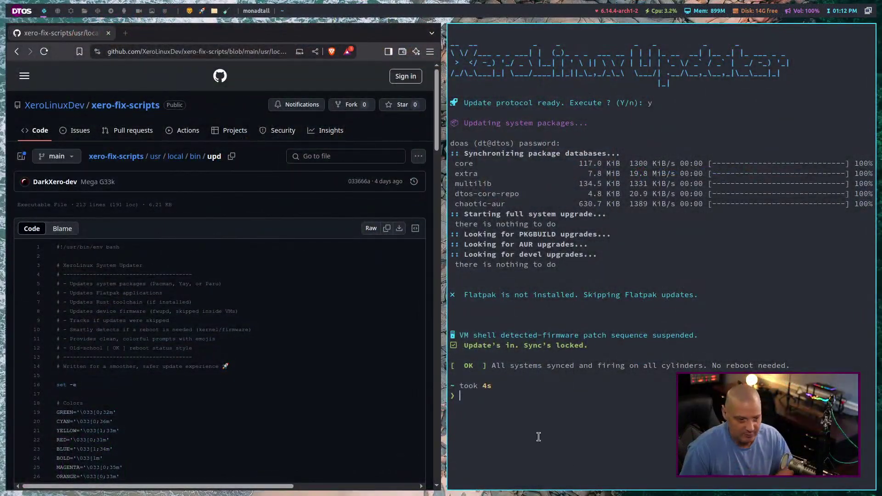
- Close the terminal and browser windows in the virtual machine and exit its fullscreen display
key(super+shift+c)
key(super+shift+c)
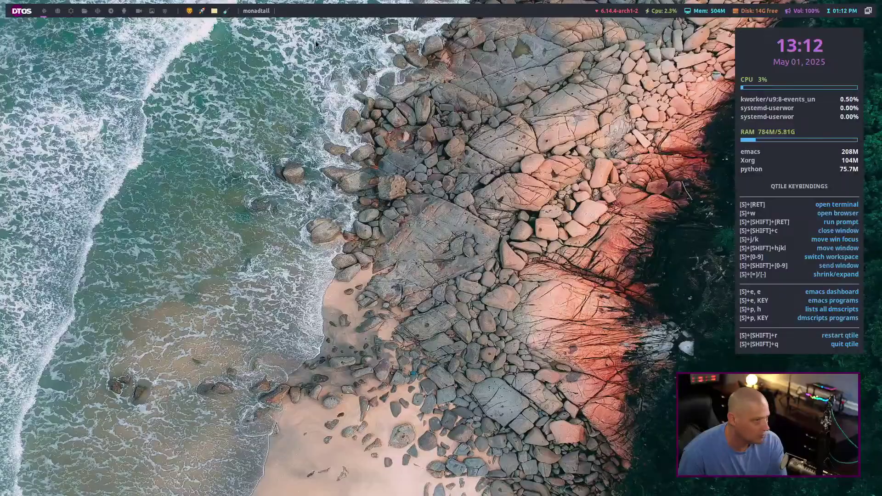
click(449, 5)
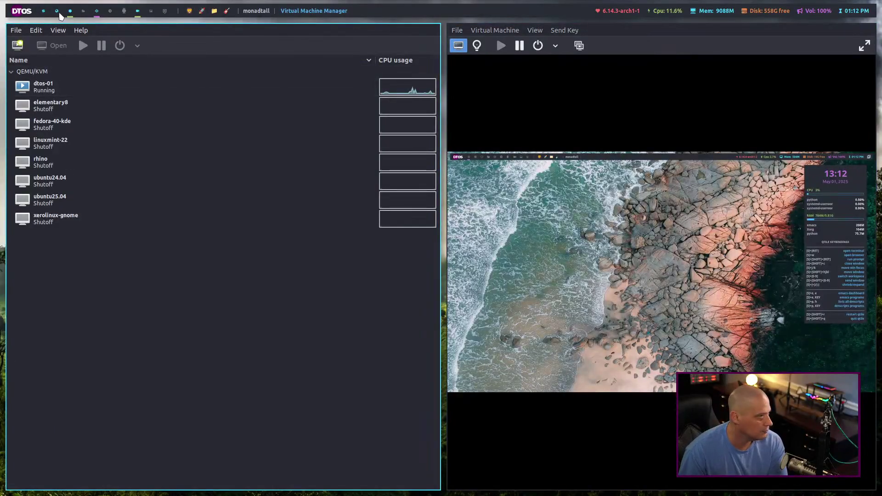
- Switch to dtos-todo.org in Emacs on the host, enlarge its text to zoom level +2 and skim the list
click(57, 12)
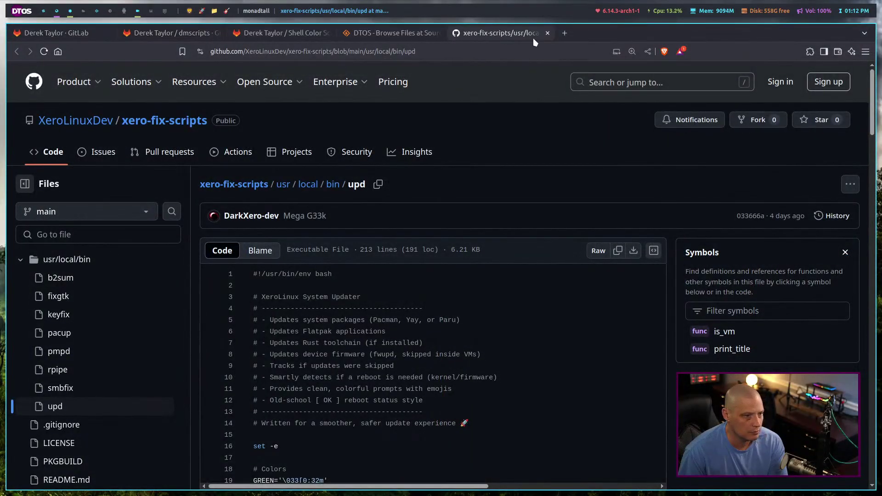
click(101, 34)
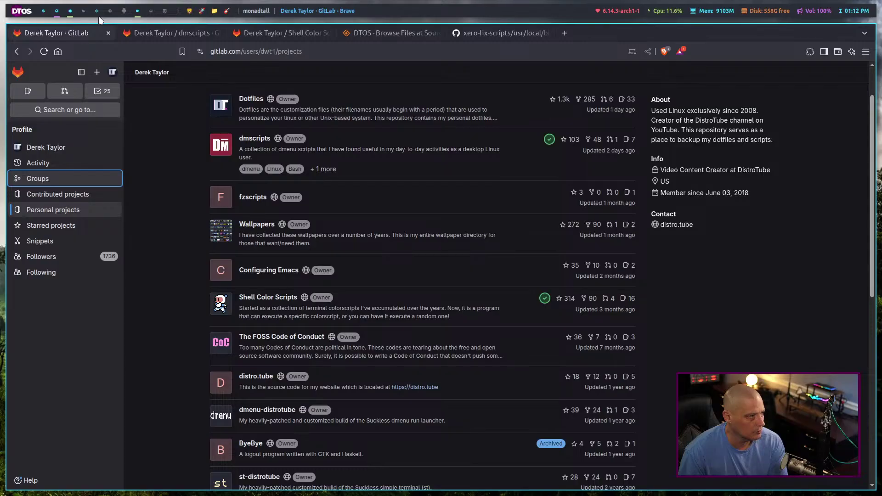
click(69, 17)
key(8)
key(k)
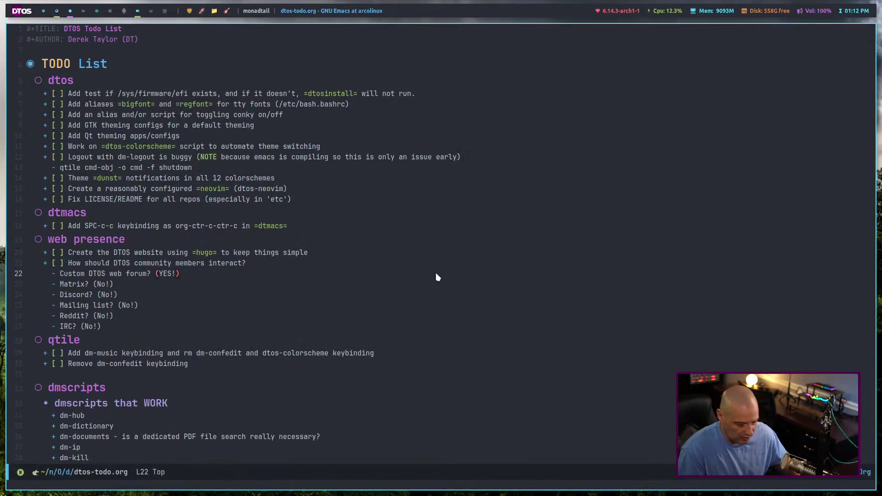
key(ctrl+equal)
key(ctrl+equal)
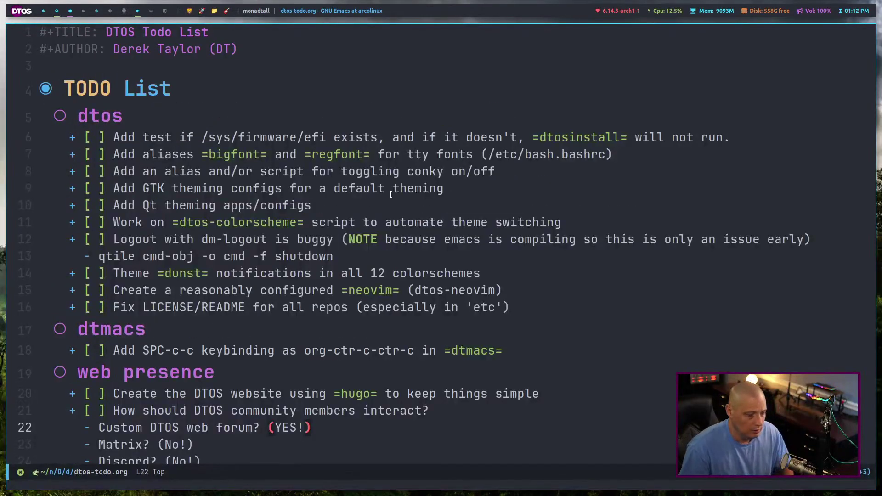
key(asciicircum)
key(ctrl+minus)
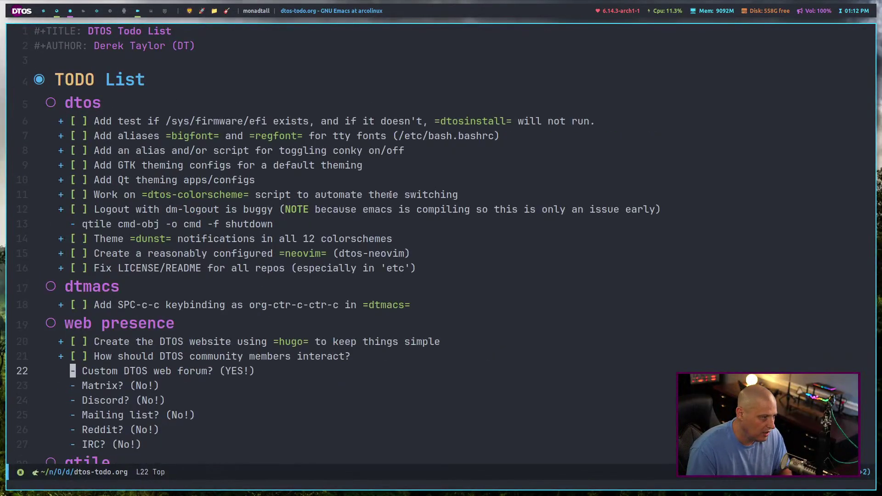
scroll(312, 152, down, 5)
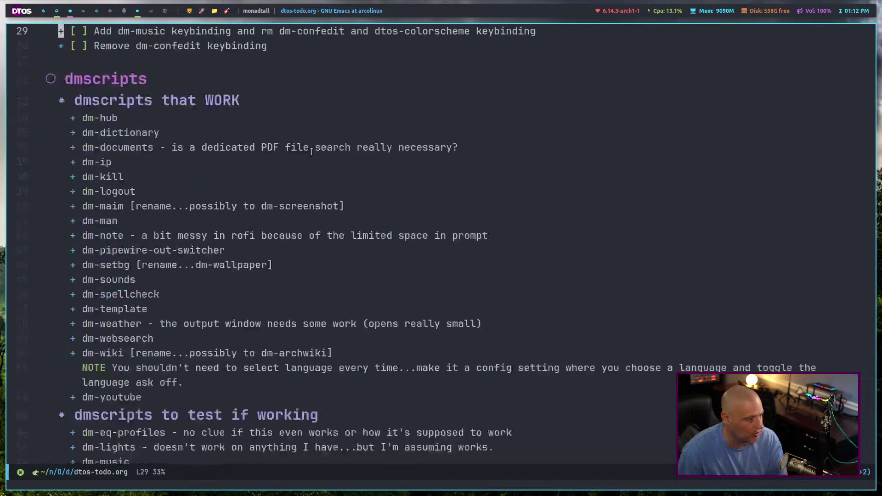
scroll(236, 170, up, 6)
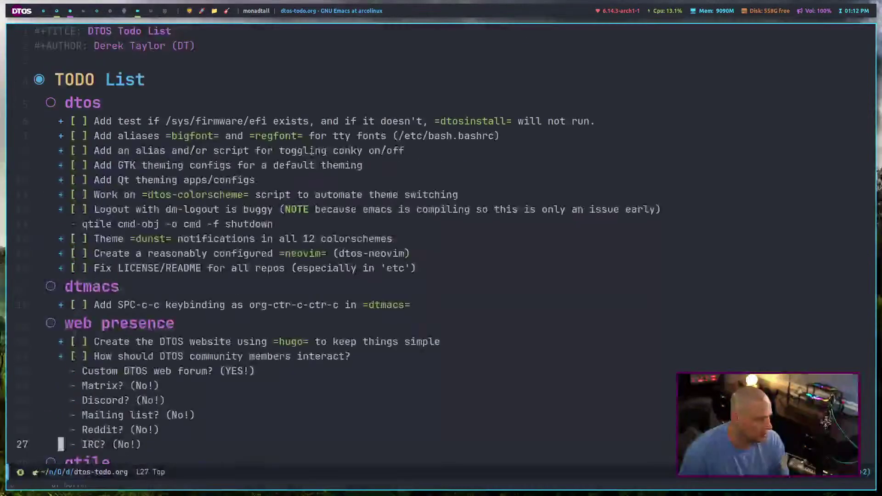
- Check off the todo item about testing for /sys/firmware/efi before running dtosinstall
click(68, 122)
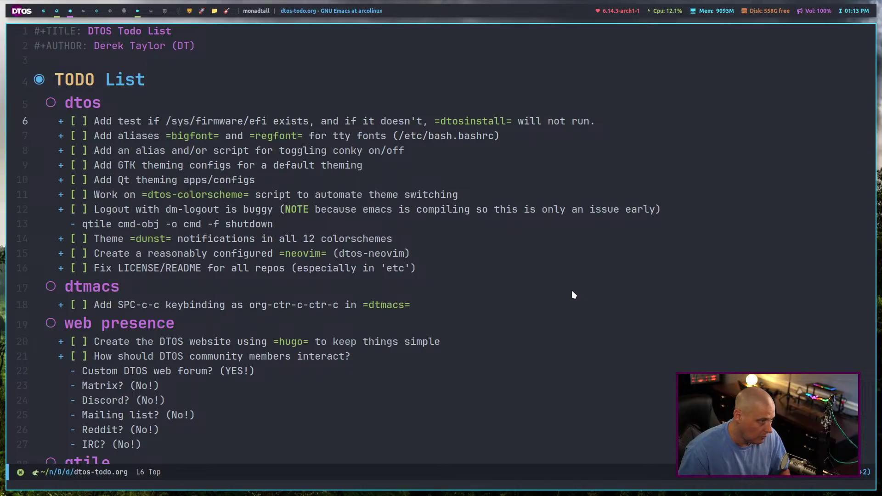
key(ctrl+c)
key(ctrl+c)
key(j)
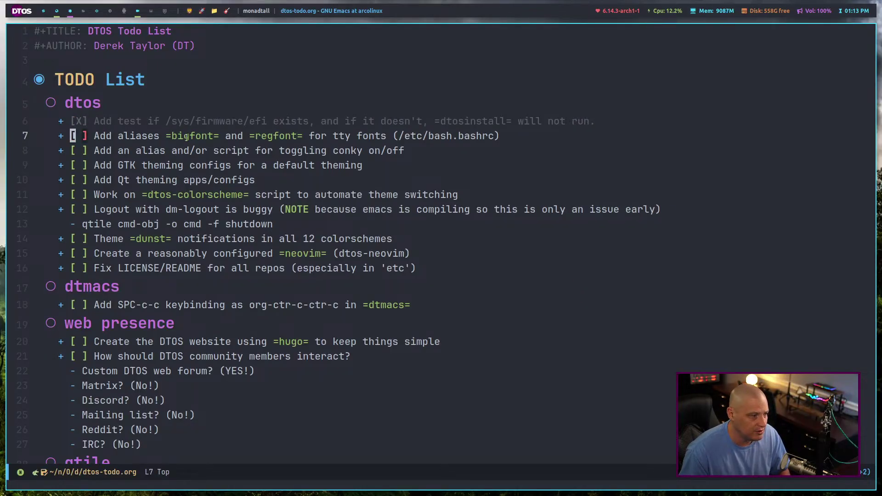
- Highlight the bigfont and regfont aliases in the todo item and switch to the workspace with the dtos-01 virtual machine
drag(166, 136, 298, 141)
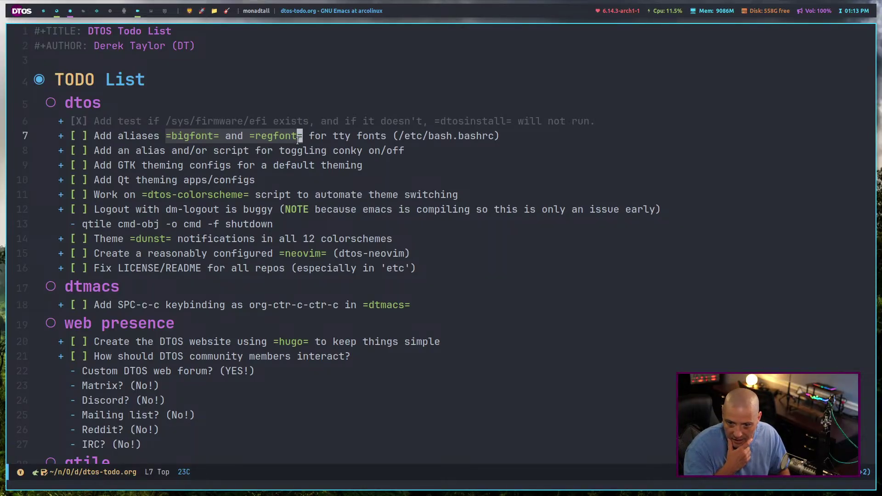
key(super+5)
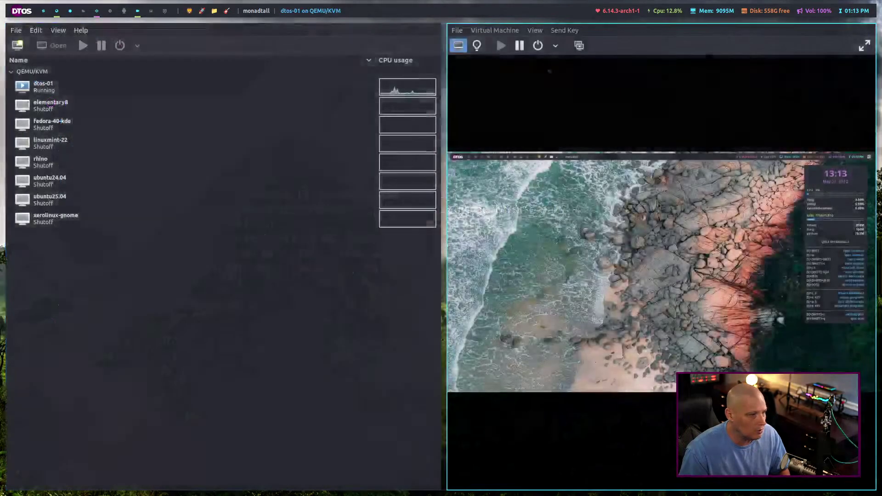
click(546, 31)
click(578, 80)
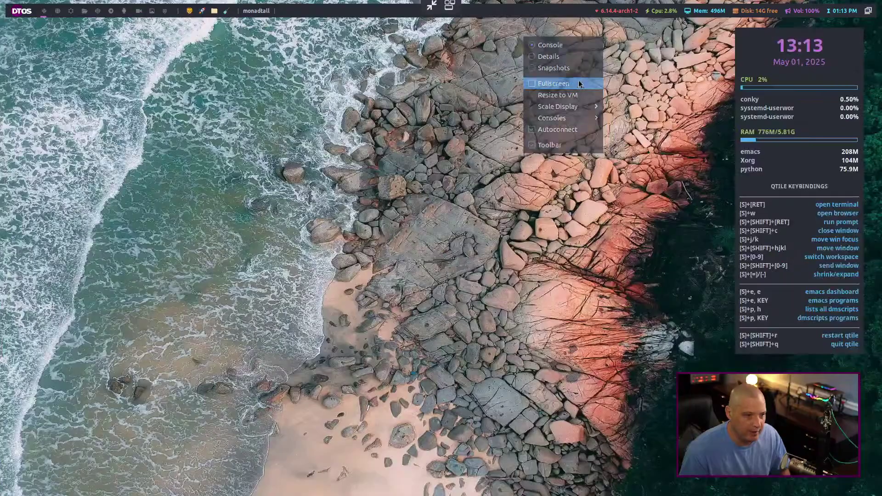
click(431, 9)
- Send Ctrl+Alt+F3 to the dtos-01 virtual machine and show its tty3 console in fullscreen
click(564, 31)
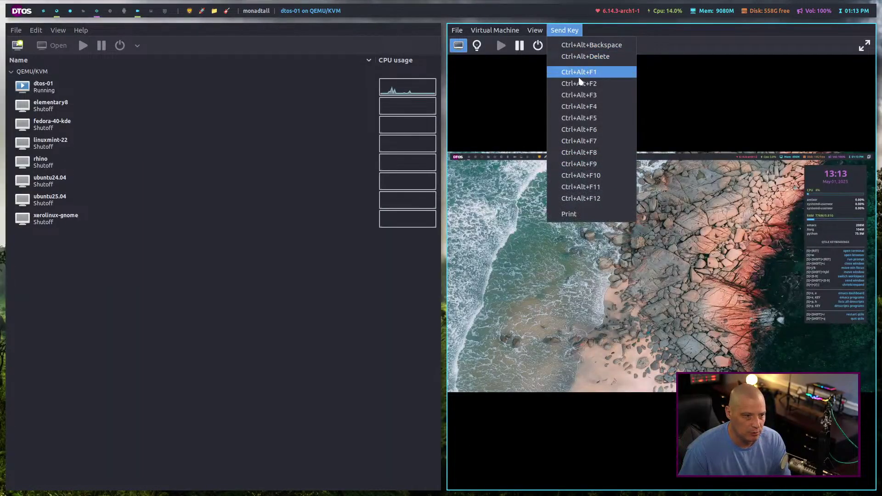
click(581, 91)
click(527, 32)
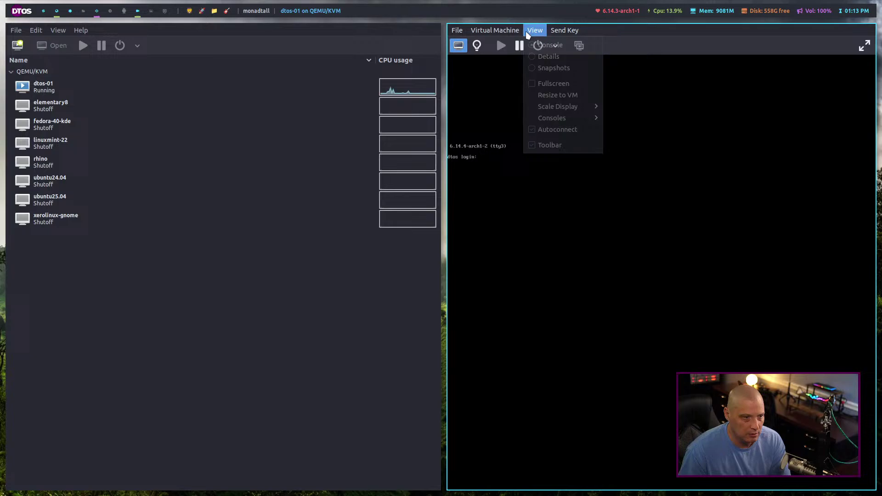
click(552, 83)
- Log in to the tty3 console with the account's user name and password
text(dt)
key(Return)
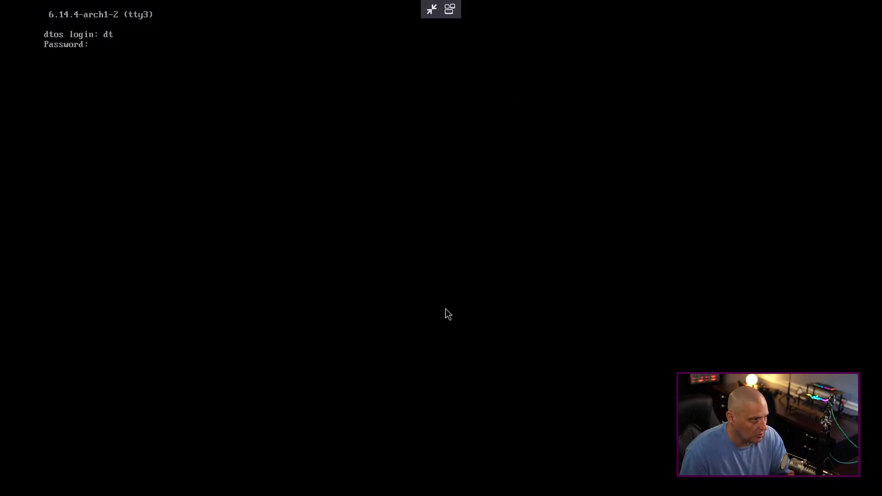
key(Return)
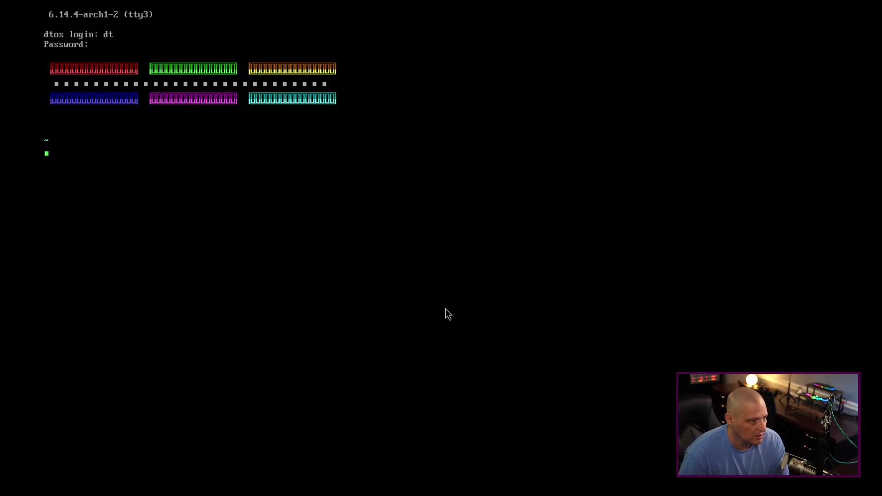
- Try the bigfont alias in the tty3 console and exit the fullscreen display
text(bigfont)
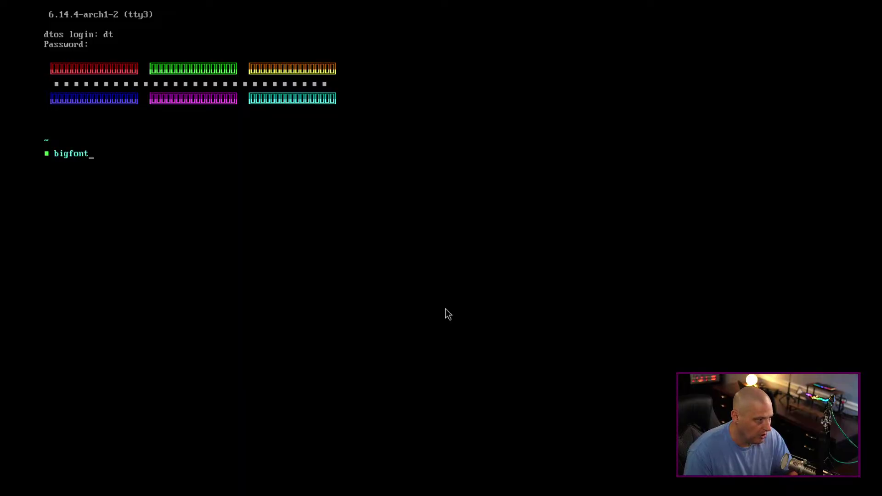
key(Return)
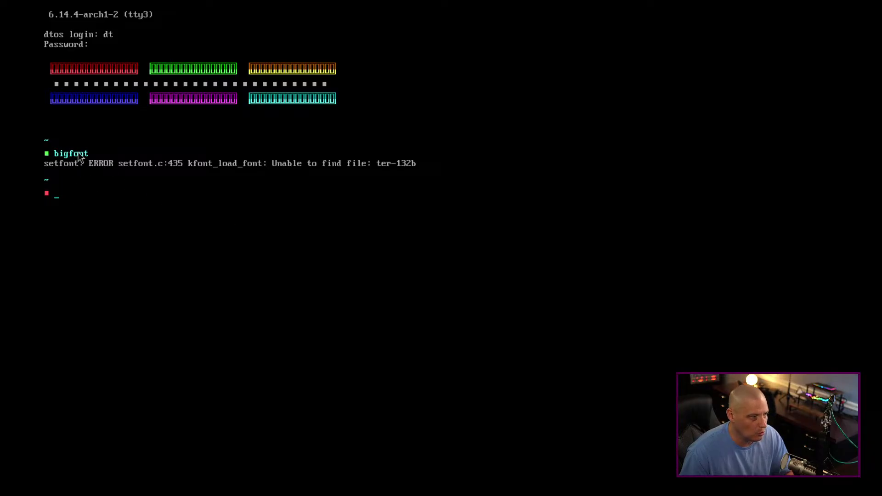
click(432, 9)
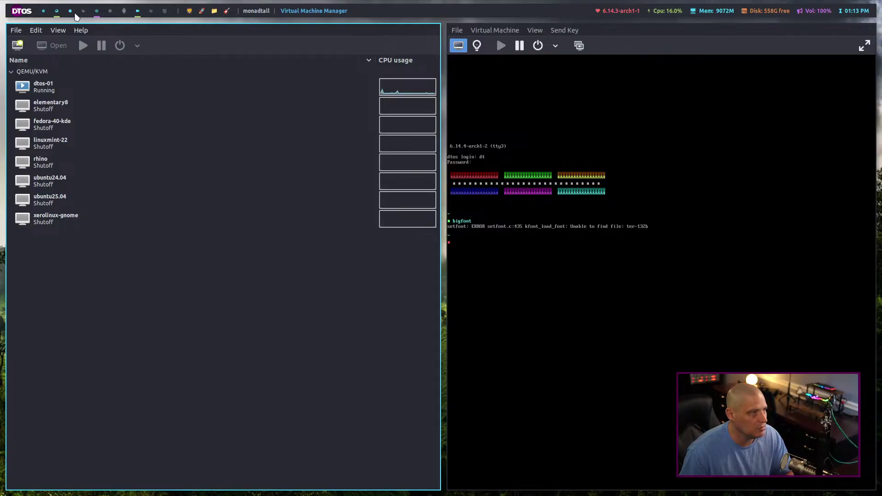
- Add "NOTE Does not work on installed DTOS, just on ISO" below the bigfont/regfont item in dtos-todo.org and save the file
click(70, 13)
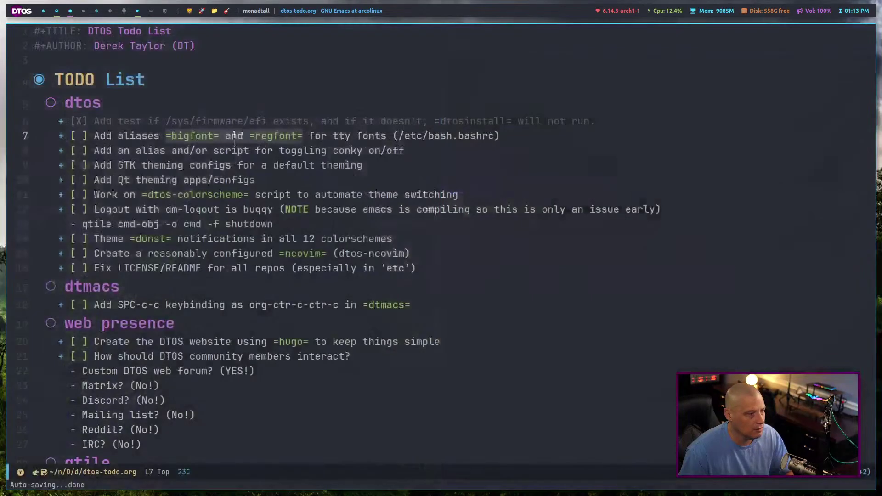
key(Escape)
key(shift+a)
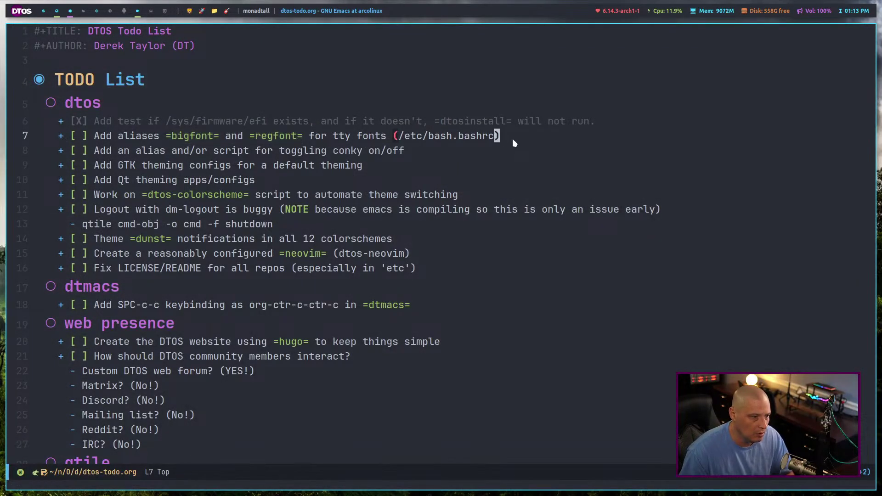
key(Return)
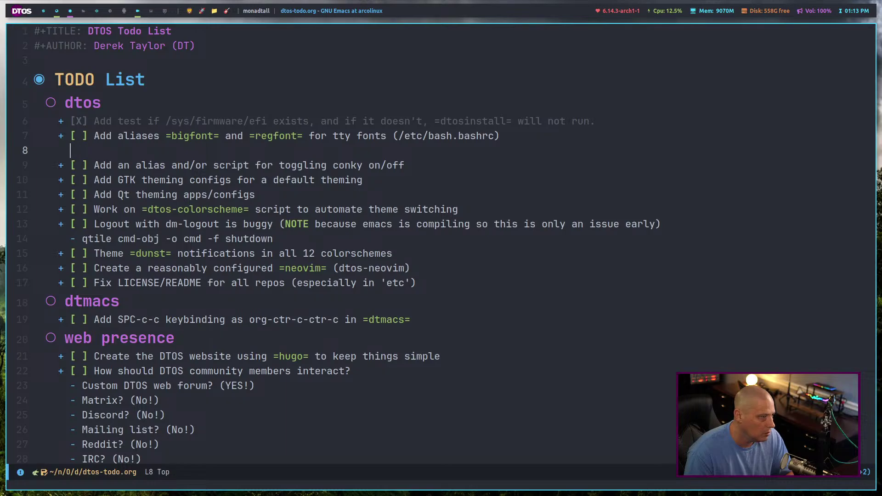
text(NOTE )
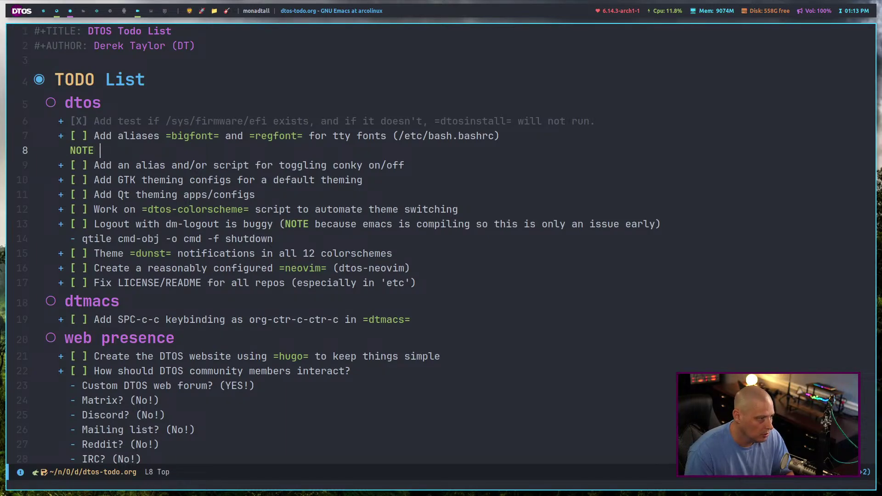
text(Does not work o)
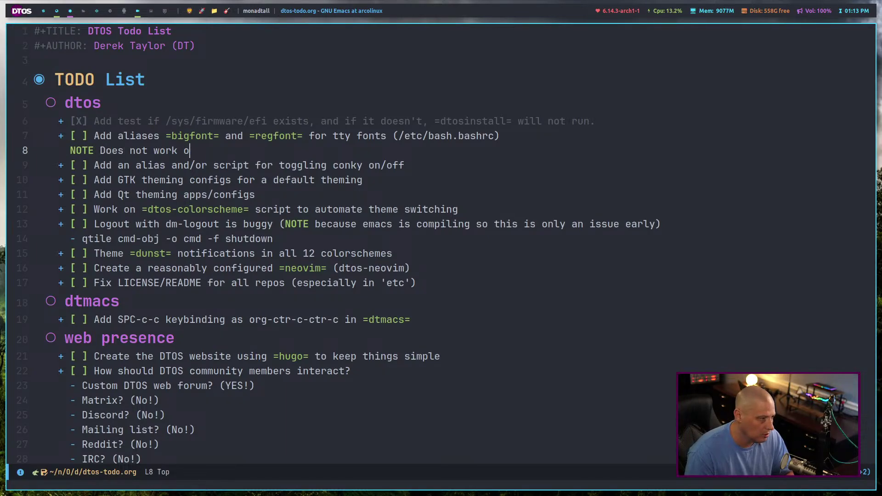
text(n installed)
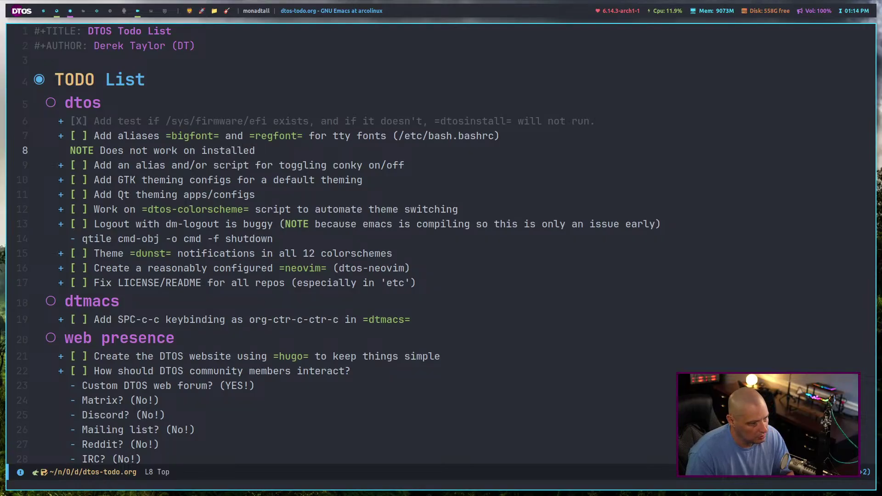
text( DTOS)
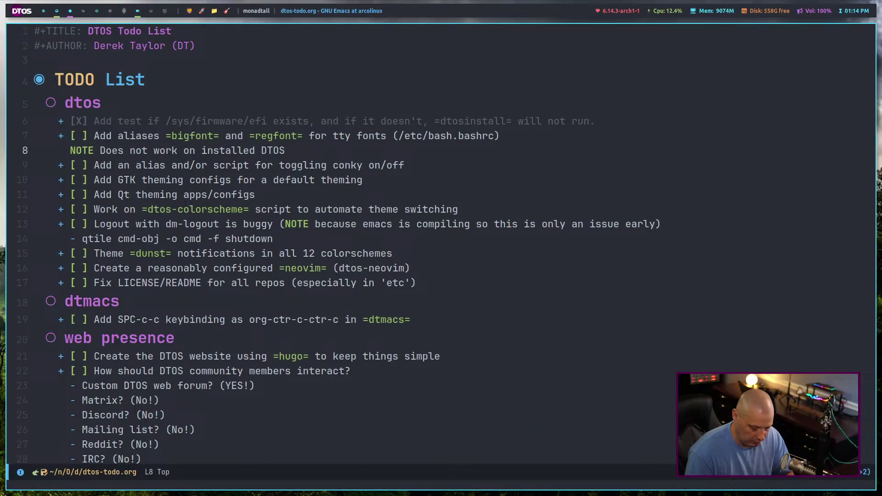
text(, just on ISO)
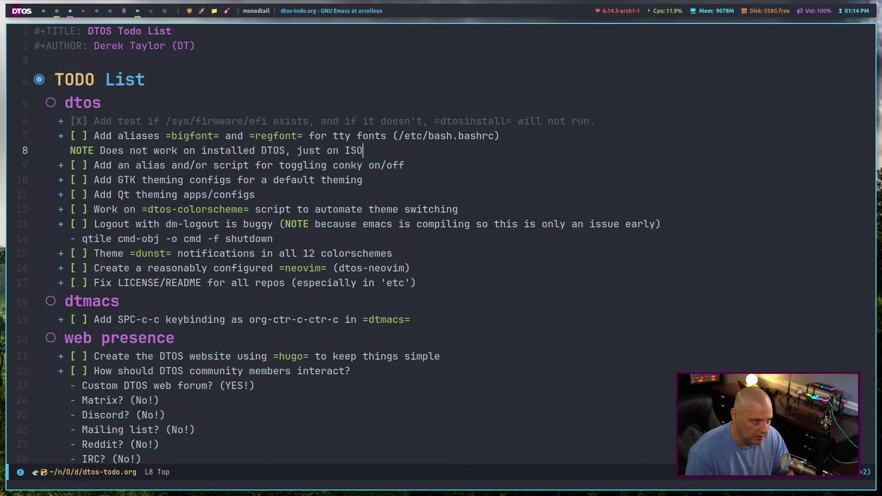
key(Escape)
text(:w)
key(Return)
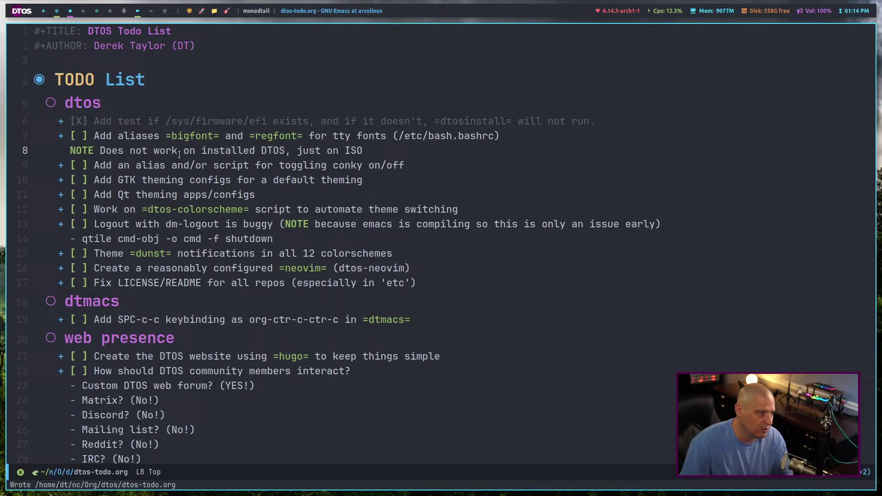
- Check off the item about adding an alias or script for toggling conky on/off
click(76, 165)
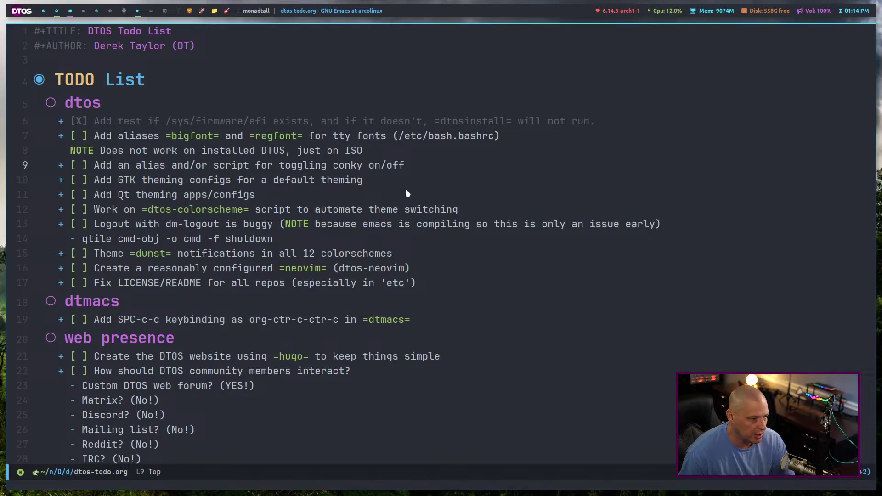
key(ctrl+c)
key(ctrl+c)
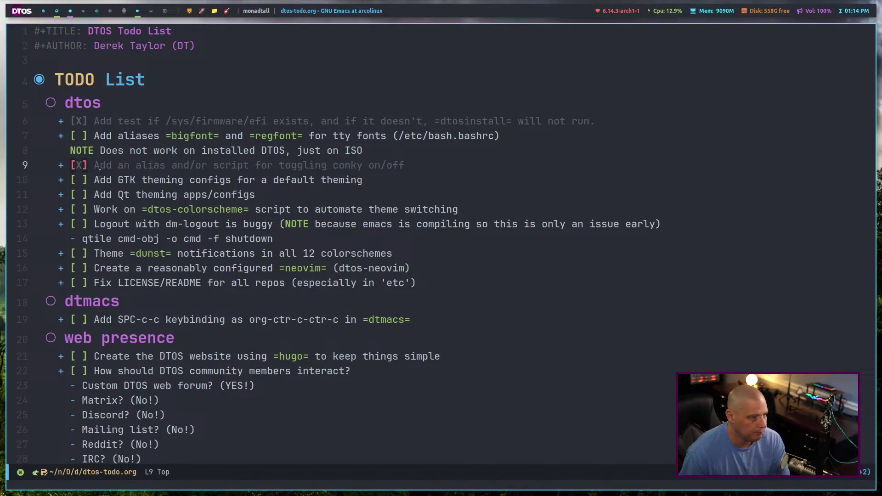
- Highlight the GTK theming configs and Qt theming apps/configs items to review them
double_click(251, 180)
triple_click(251, 181)
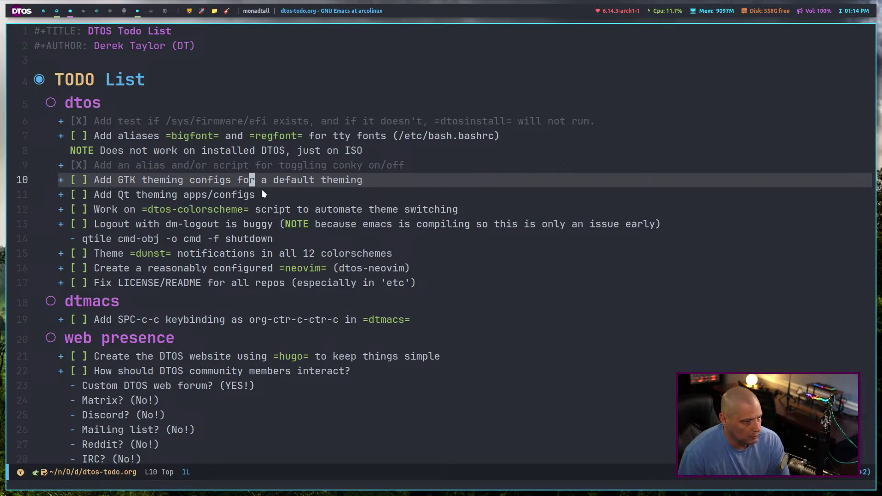
click(263, 194)
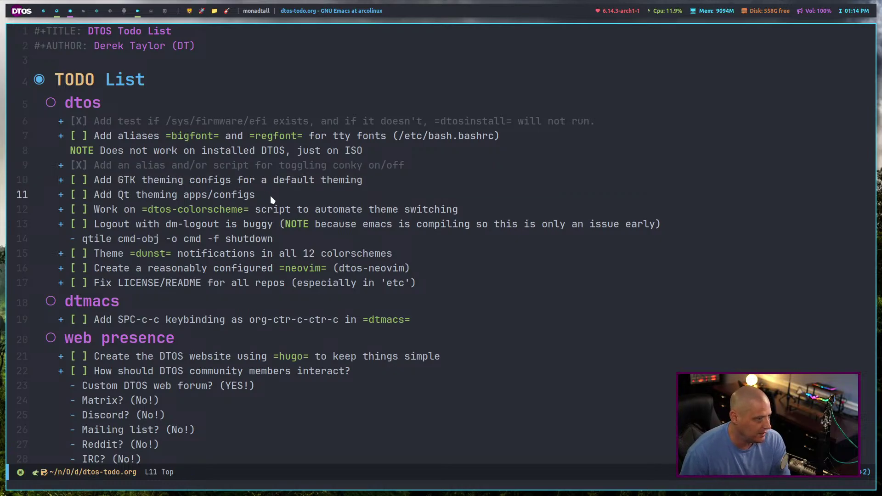
drag(266, 194, 50, 192)
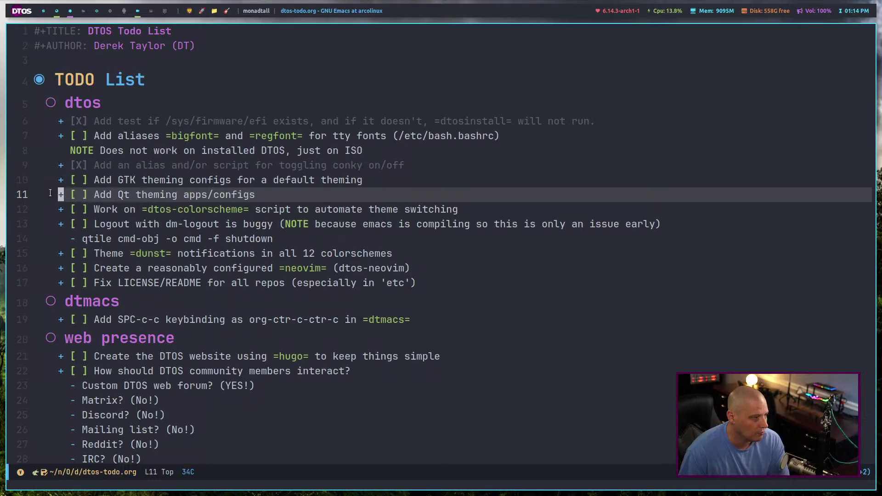
- Check off the item about the dtos-colorscheme script for automating theme switching
click(131, 206)
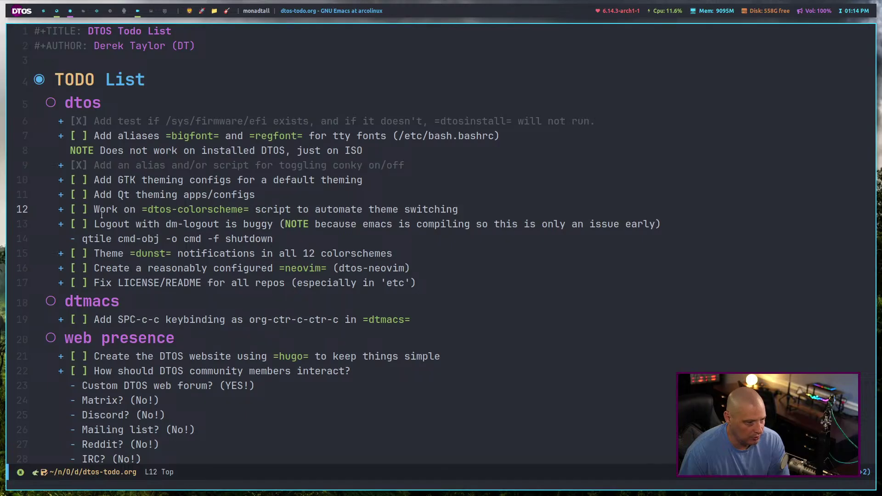
click(67, 209)
click(85, 209)
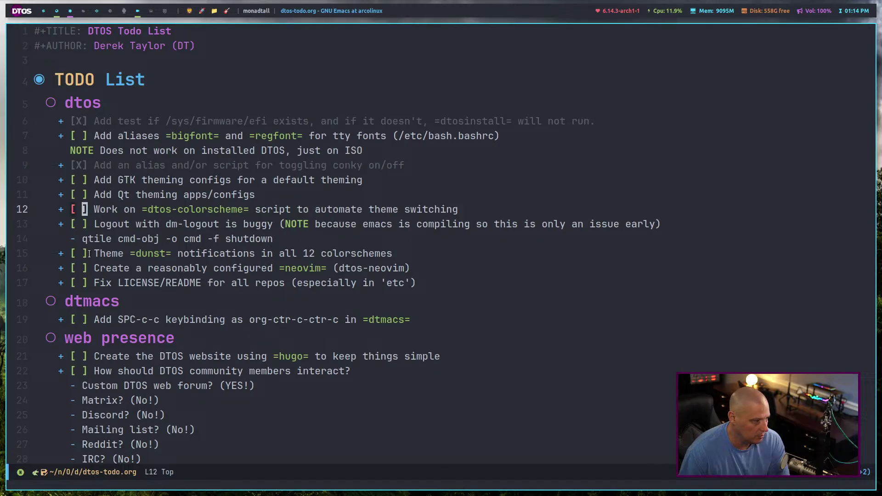
click(74, 209)
click(78, 209)
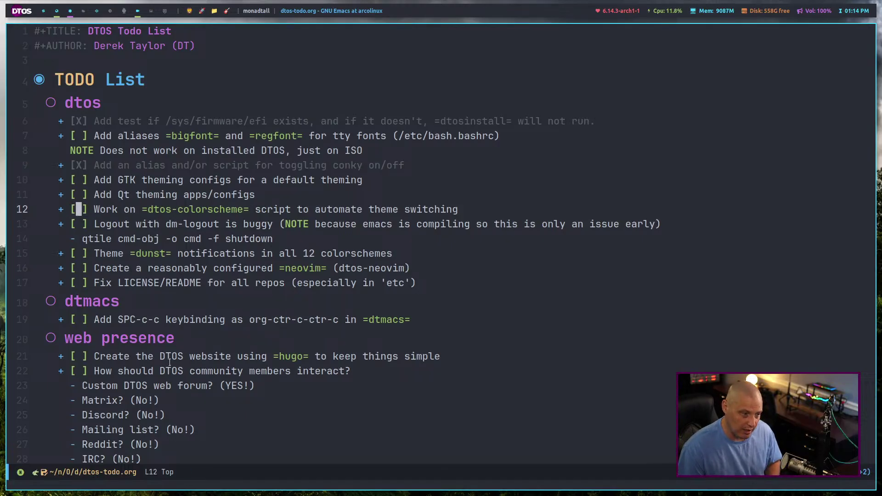
key(ctrl+c)
key(ctrl+c)
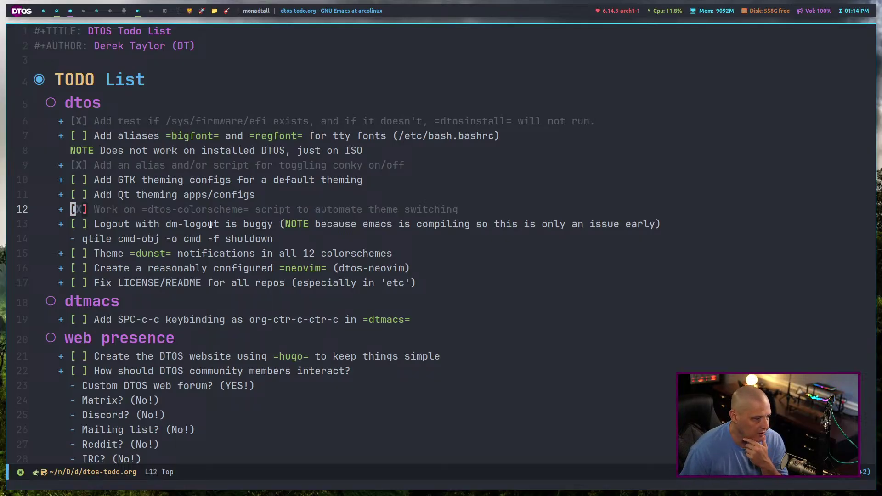
- Review the dm-logout item, switch to the dtos-01 virtual machine, send it Ctrl+Alt+F2 and show its desktop in fullscreen
drag(278, 238, 24, 226)
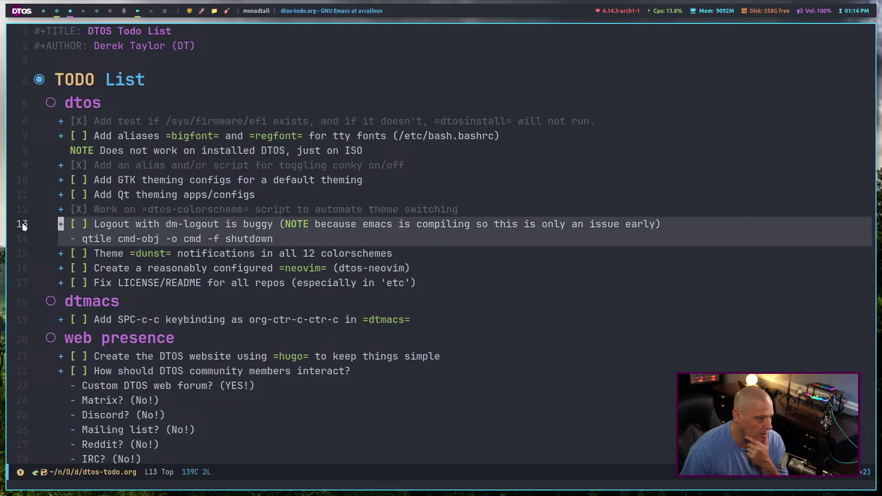
click(246, 223)
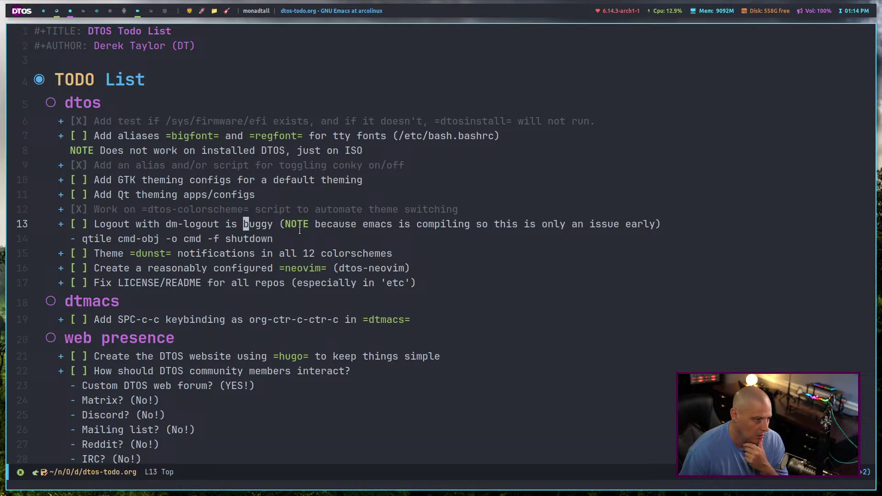
key(super+5)
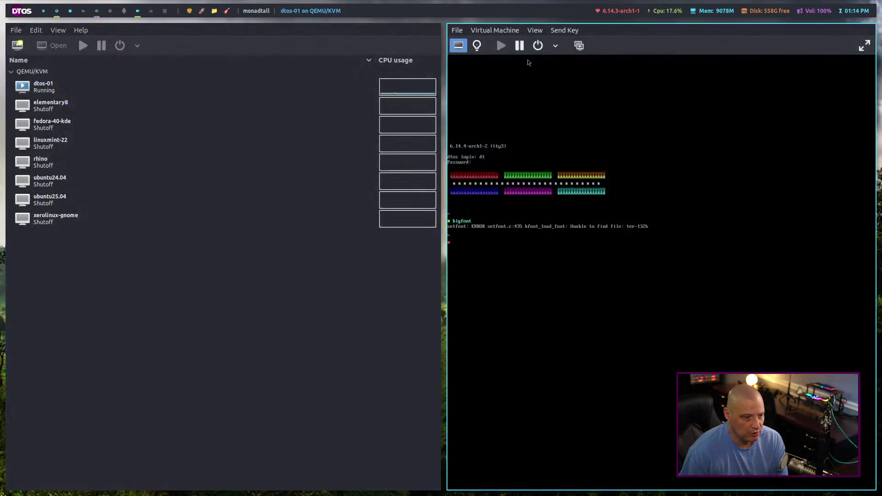
click(564, 30)
click(572, 70)
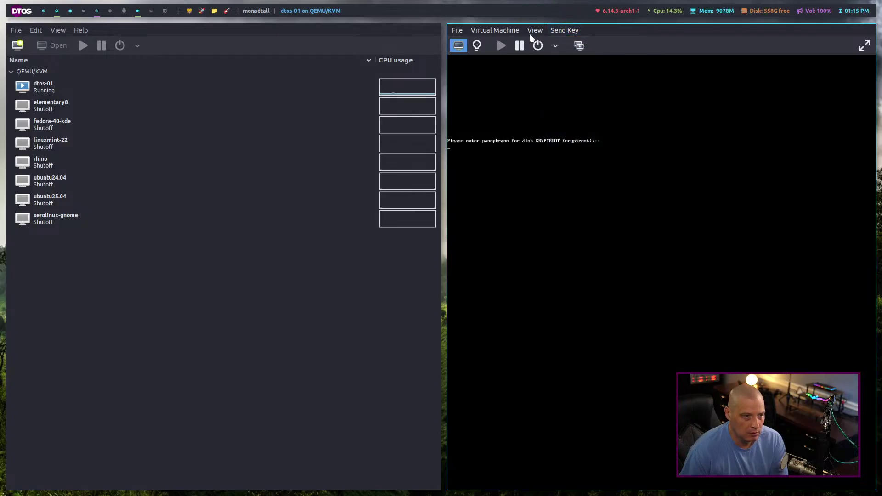
click(534, 30)
click(565, 30)
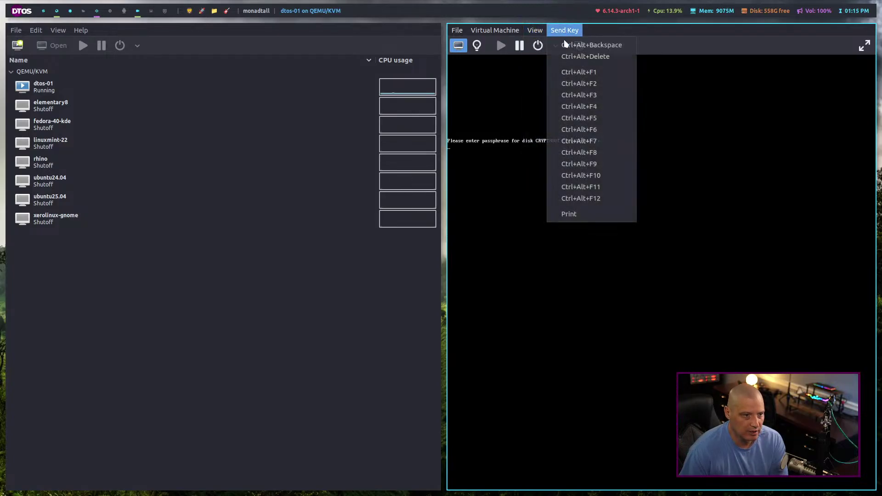
click(579, 83)
click(535, 30)
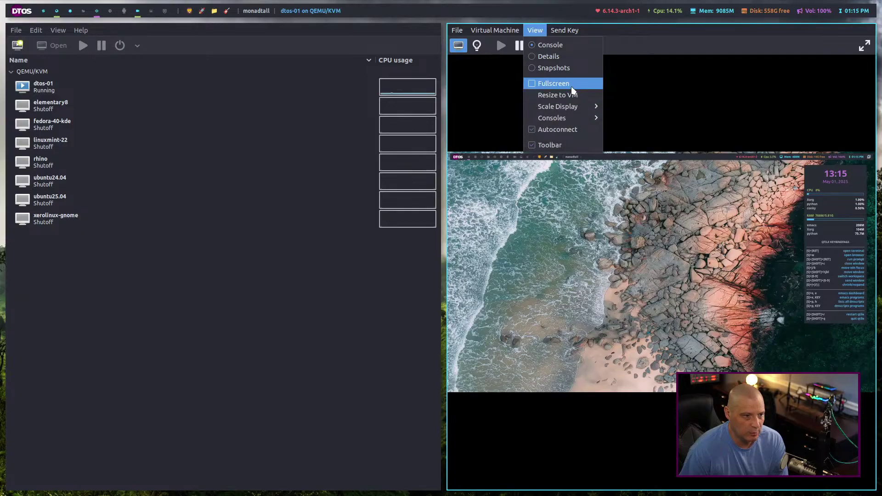
click(573, 83)
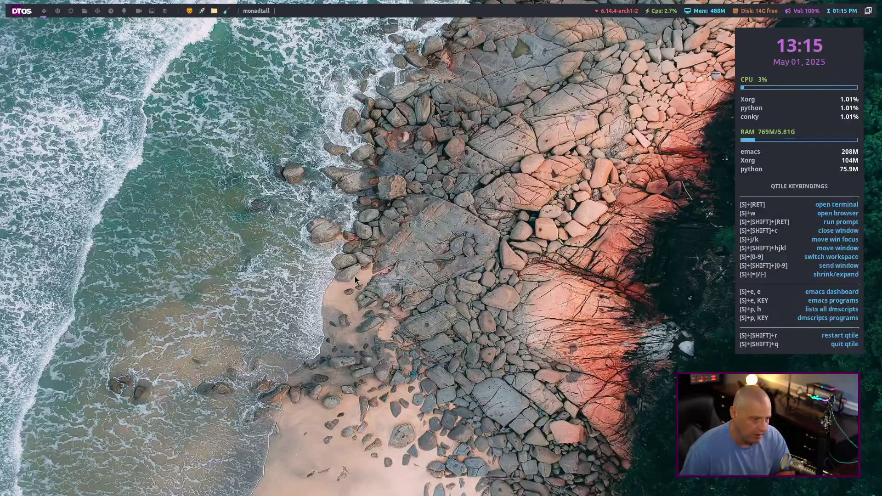
- Launch dm-logout in the virtual machine and choose Logout to test it
key(super+p)
key(q)
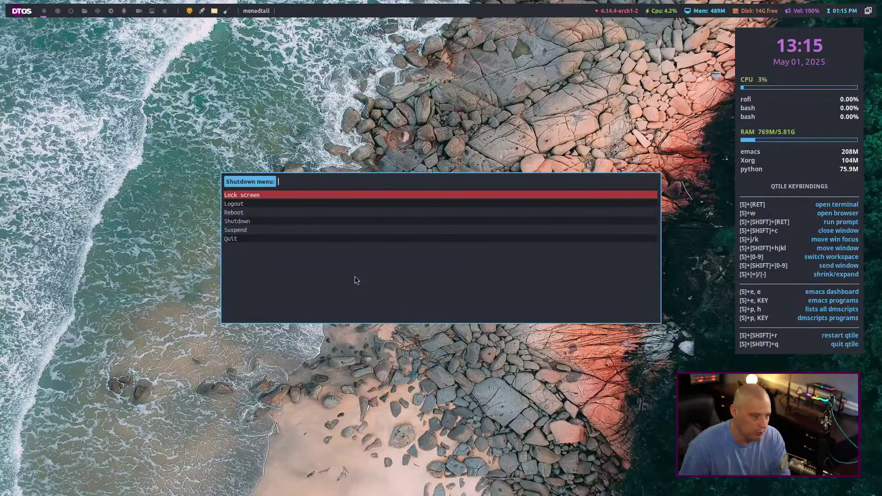
key(Down)
key(Return)
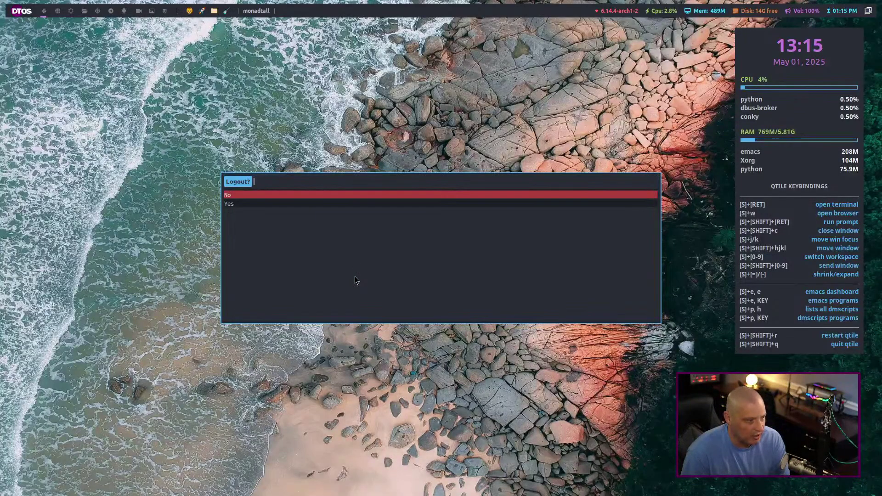
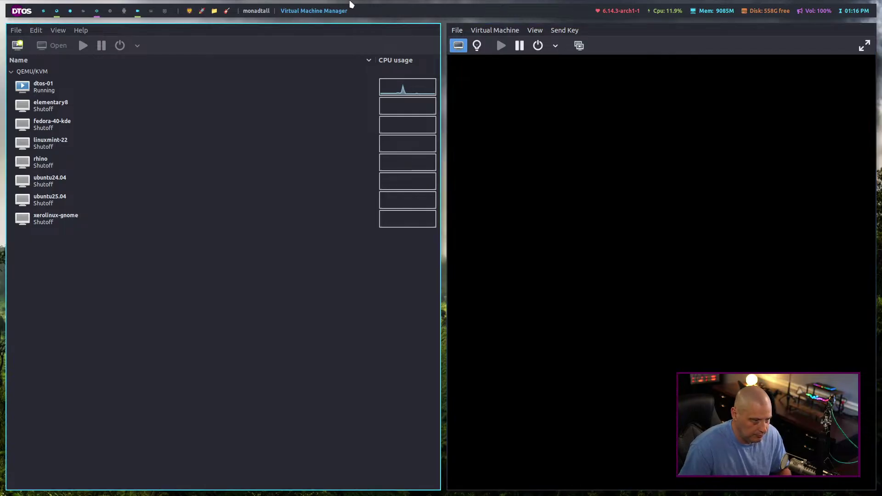
- Return to dtos-todo.org in Emacs on the host and open an empty terminal beside it
click(70, 11)
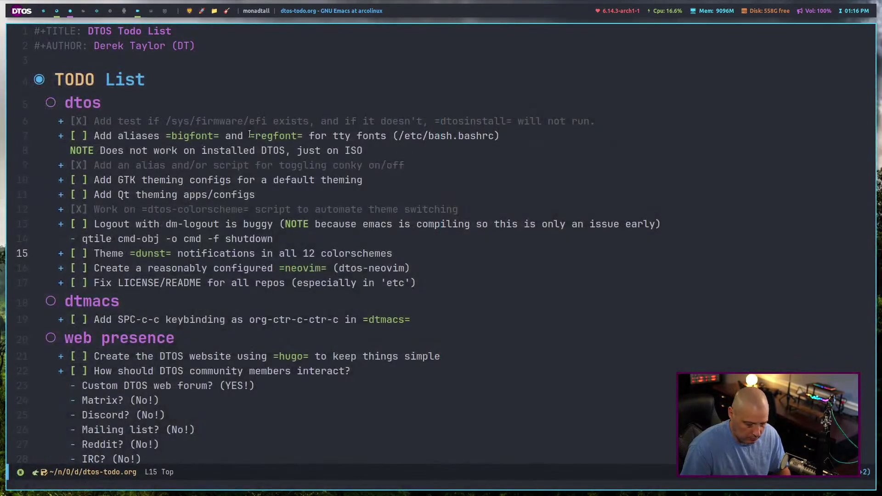
key(super+Return)
text(duns)
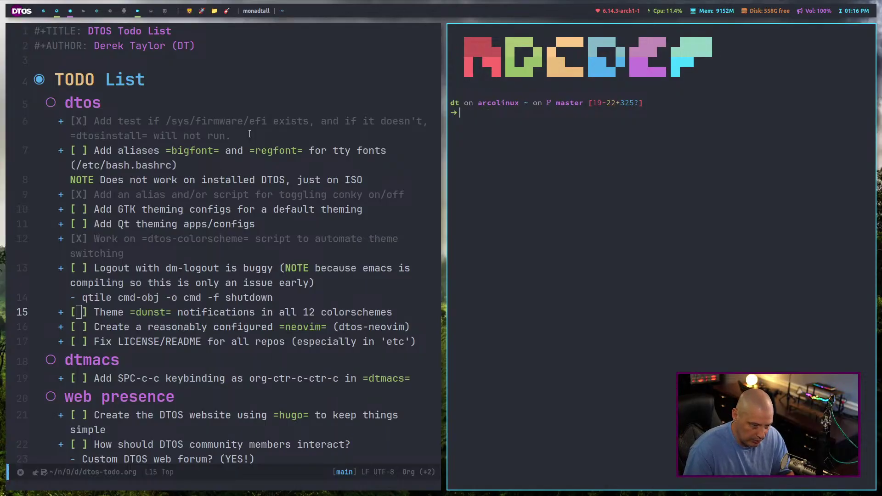
text(sud)
key(BackSpace)
key(BackSpace)
key(BackSpace)
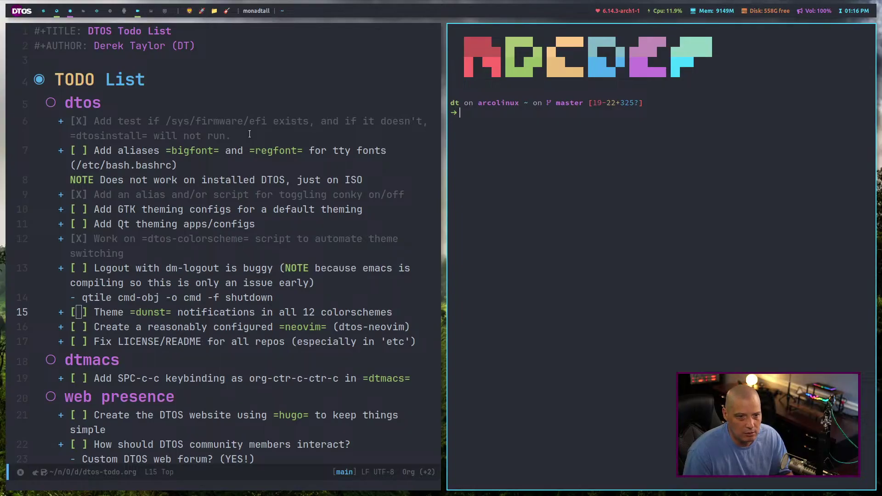
- Install dunst on the host with "doas pacman -S dunst", entering the account password and accepting the installation
text(doas p)
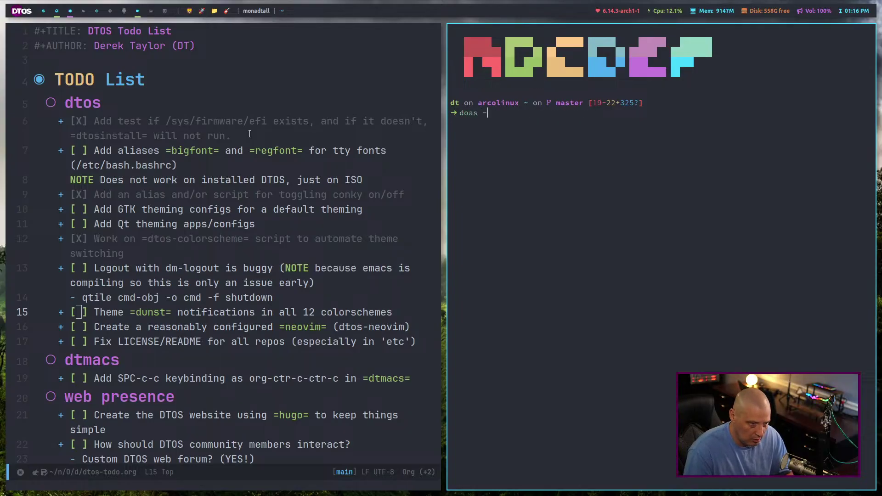
text(acman -S )
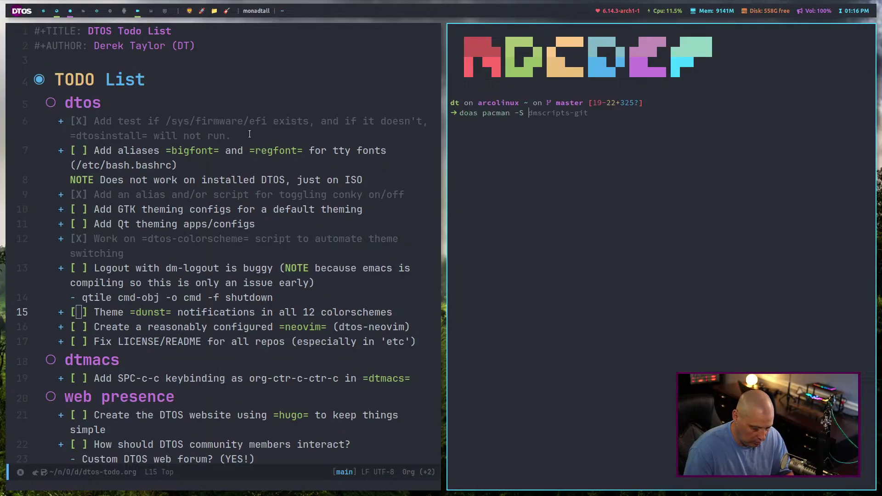
text(dunst)
key(Return)
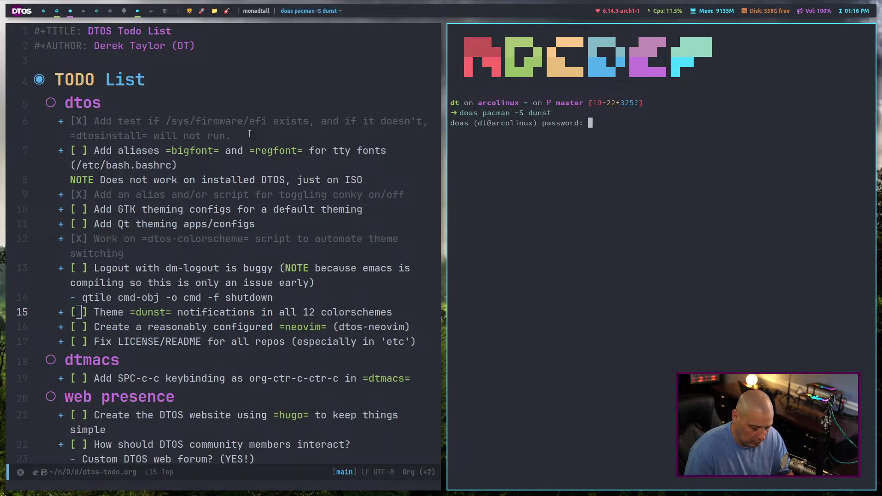
key(Return)
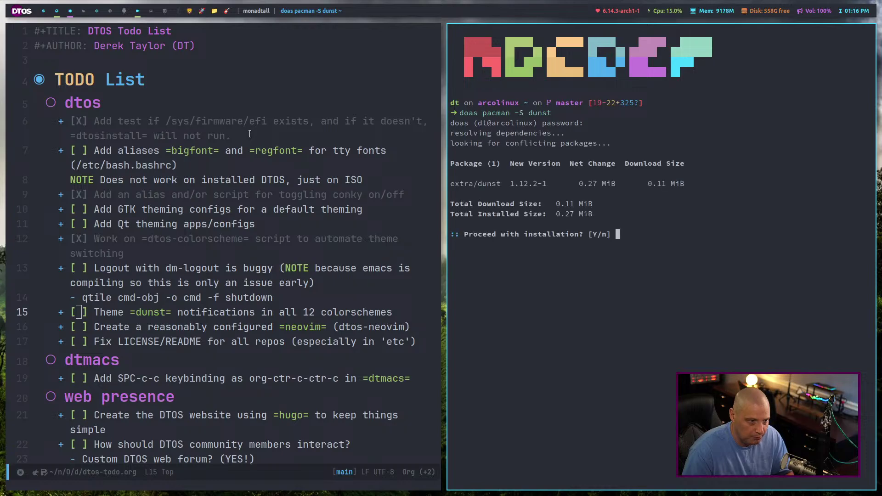
key(Return)
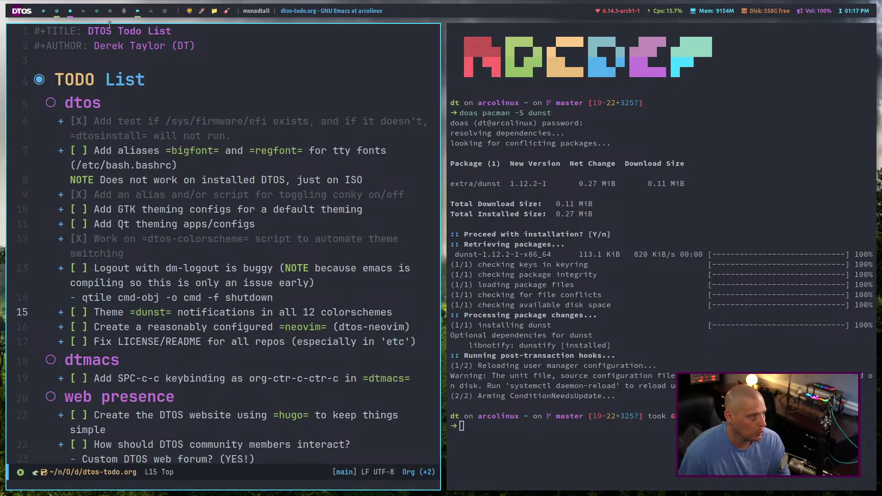
- Show the dtos-01 virtual machine in fullscreen again and dismiss the PolicyKit authentication agent error
click(97, 11)
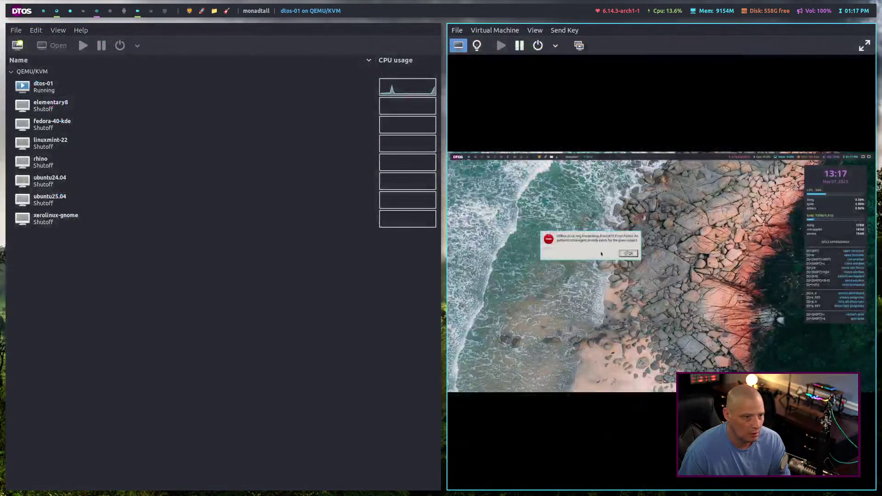
click(564, 30)
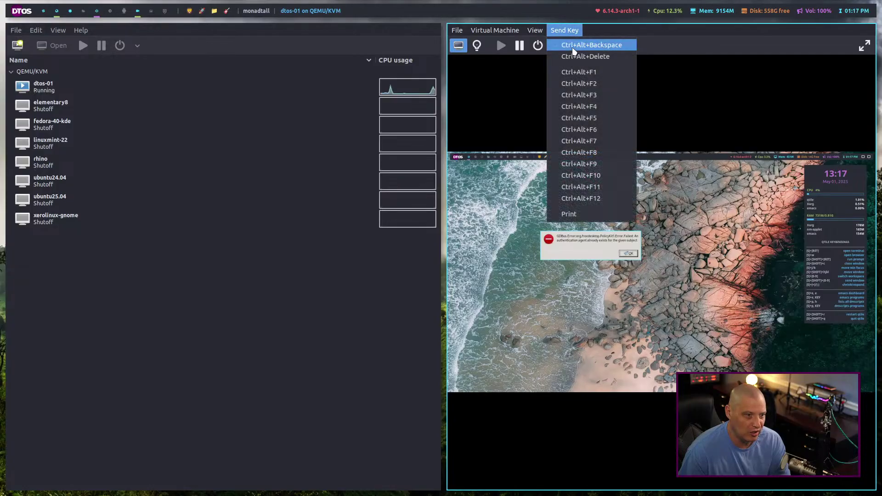
mouse_move(538, 30)
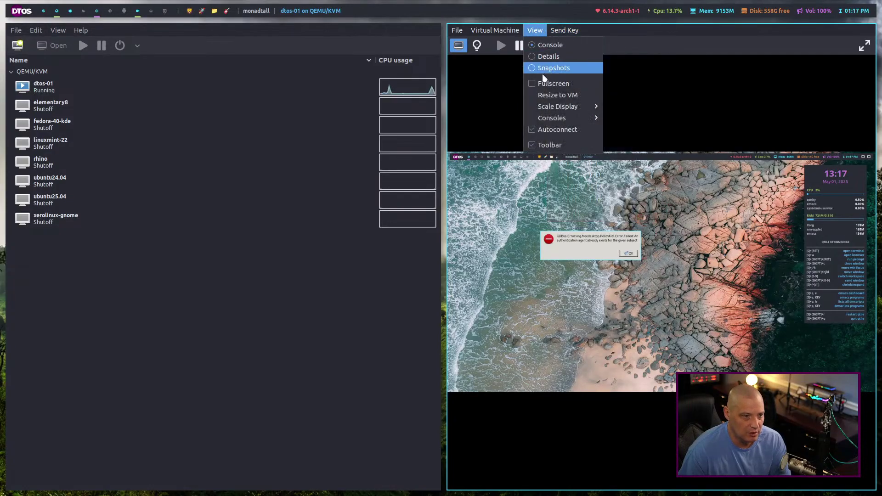
click(551, 83)
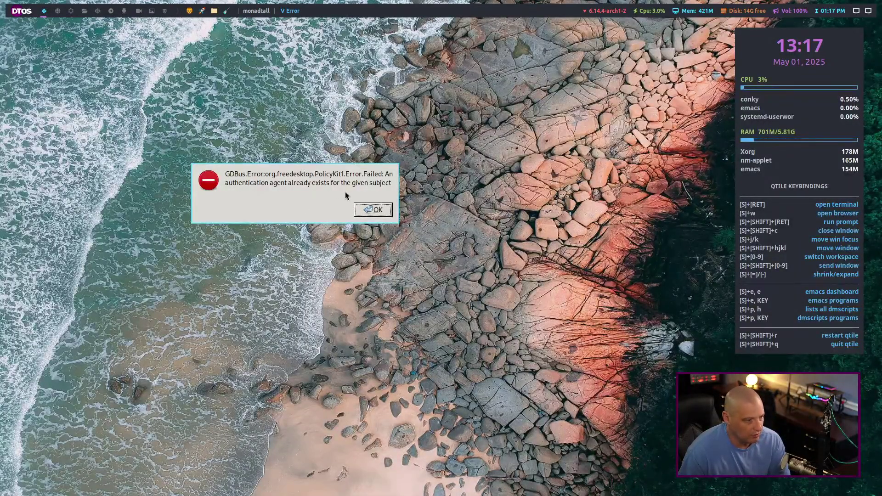
click(372, 210)
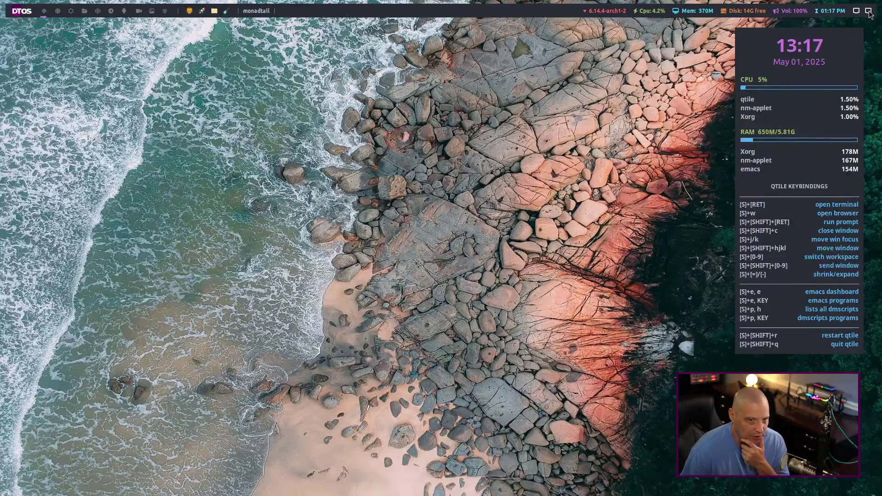
- Look at the network applet's options in the virtual machine's system tray and close them
mouse_move(870, 13)
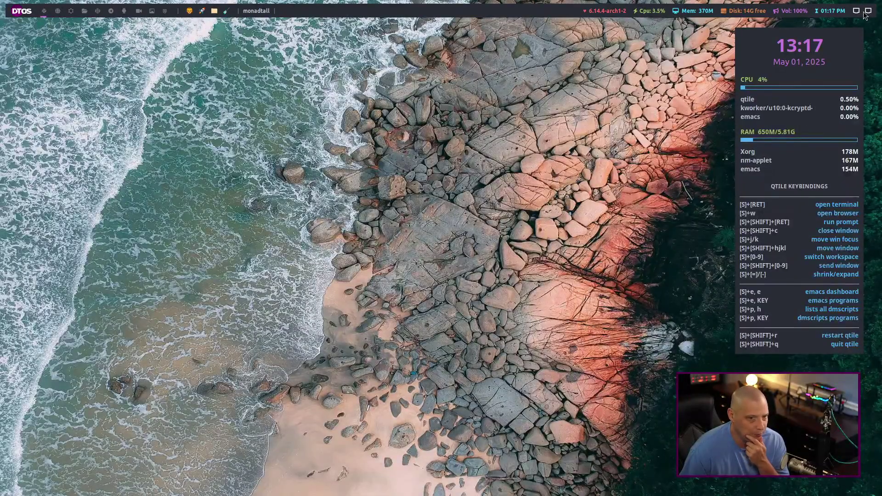
right_click(865, 14)
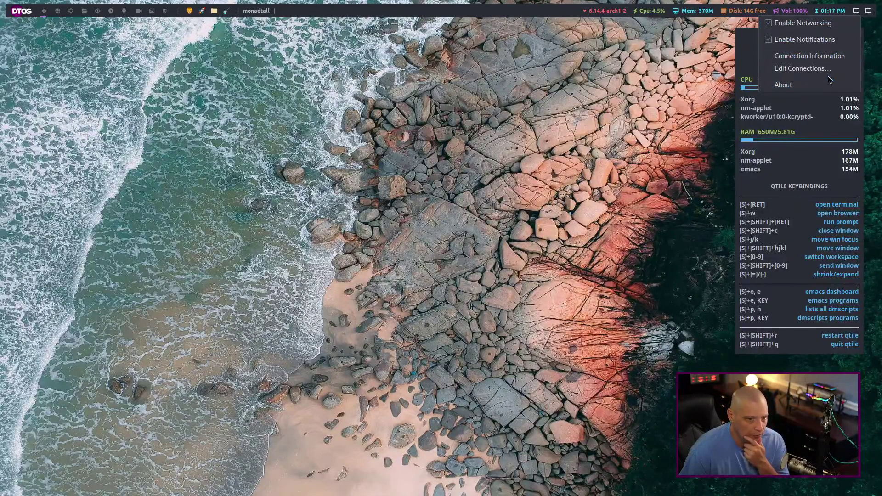
click(604, 160)
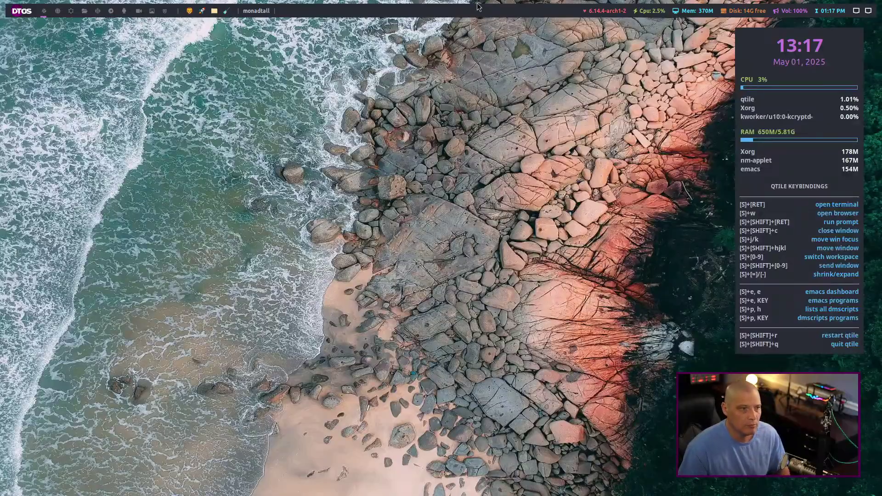
- Look at the todo list workspace on the host and return the dtos-01 virtual machine to fullscreen
click(434, 6)
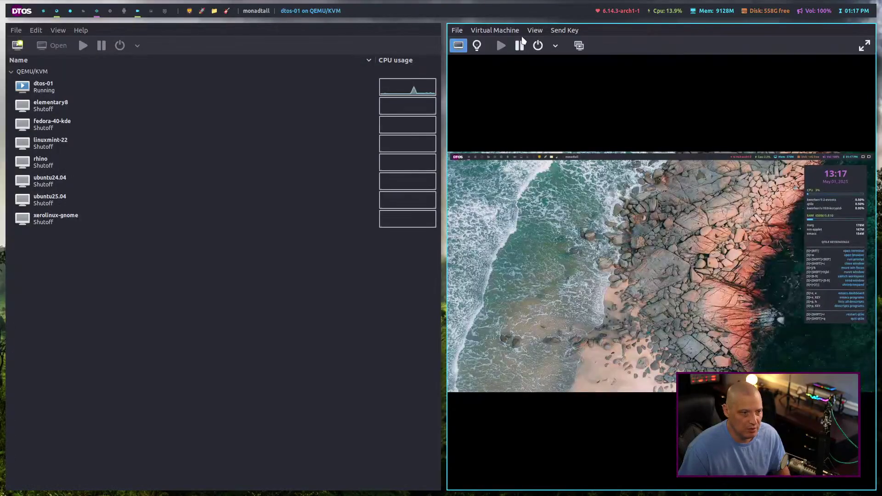
click(71, 11)
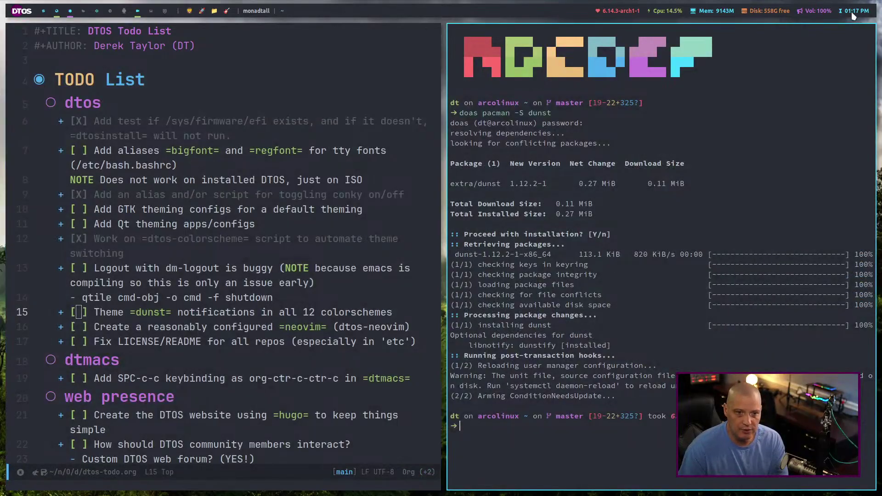
click(98, 12)
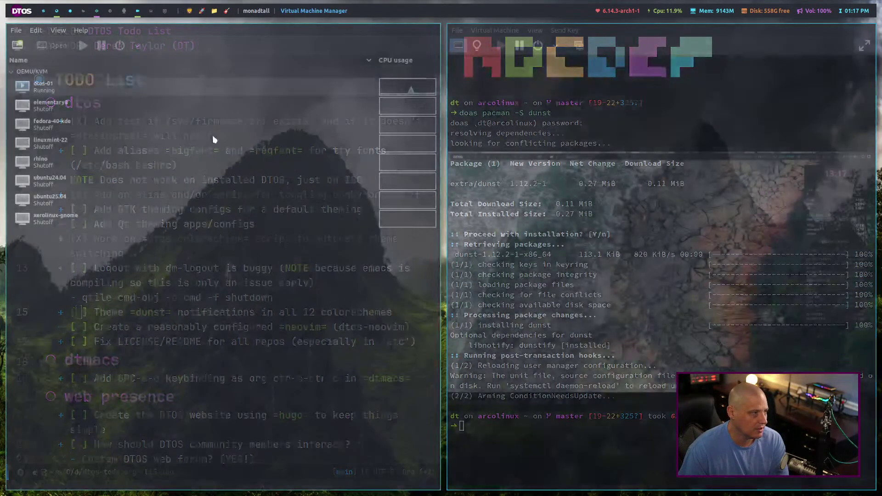
click(535, 31)
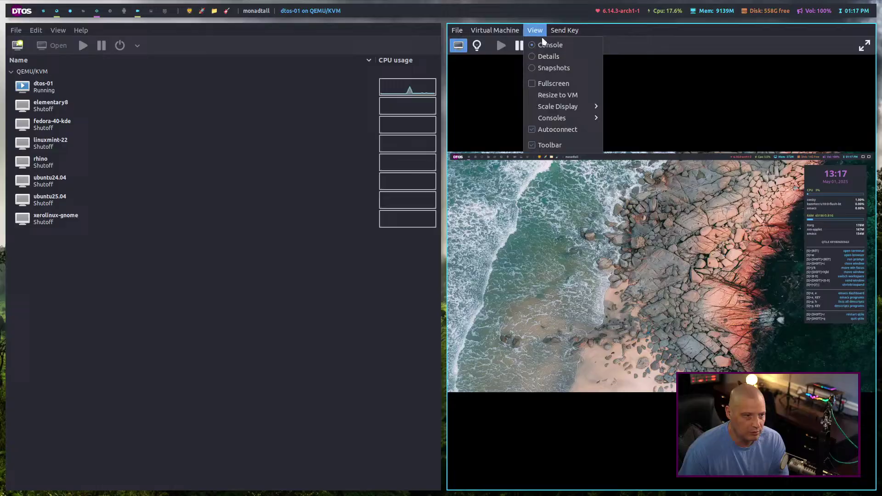
click(554, 83)
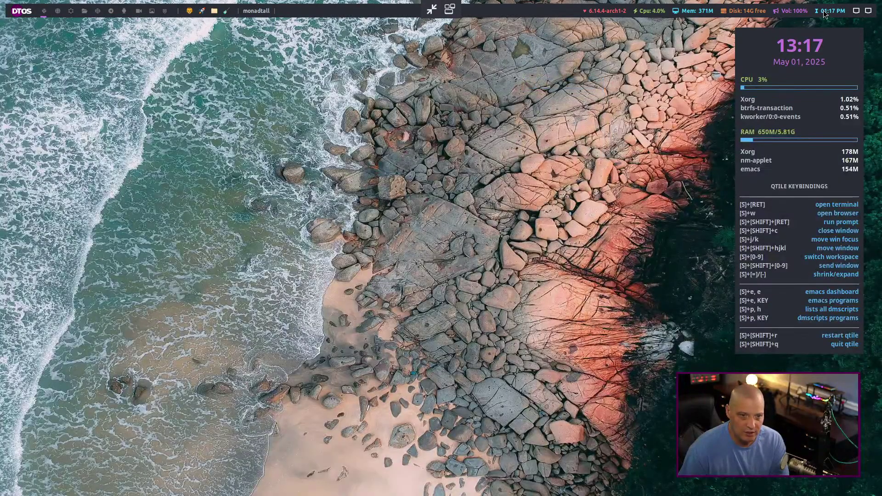
- Mute the volume from the virtual machine's status bar, leave fullscreen and force-reset dtos-01
click(784, 15)
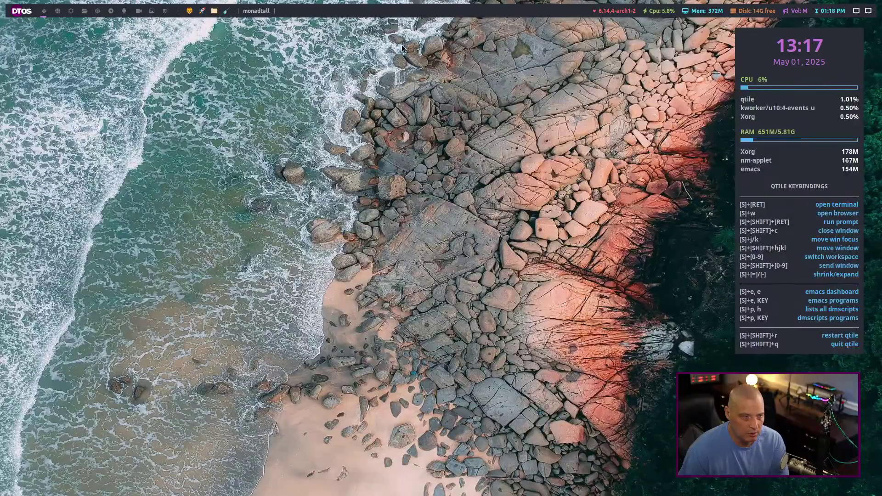
click(432, 10)
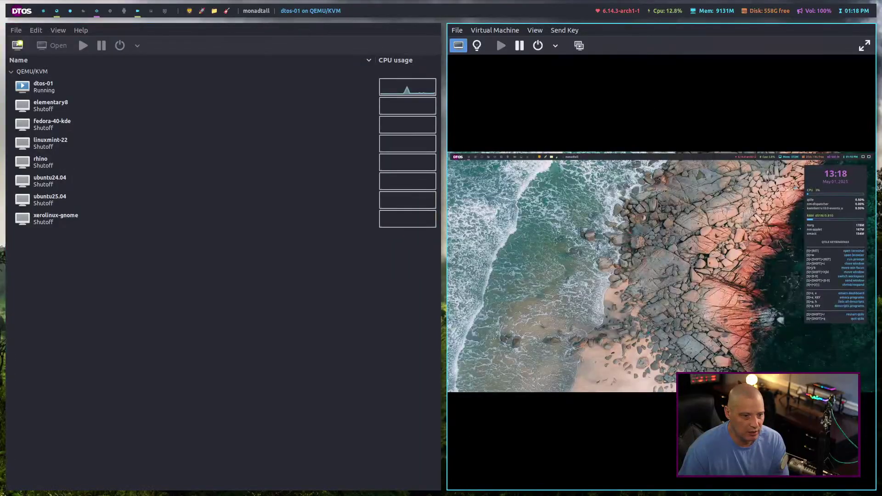
click(535, 31)
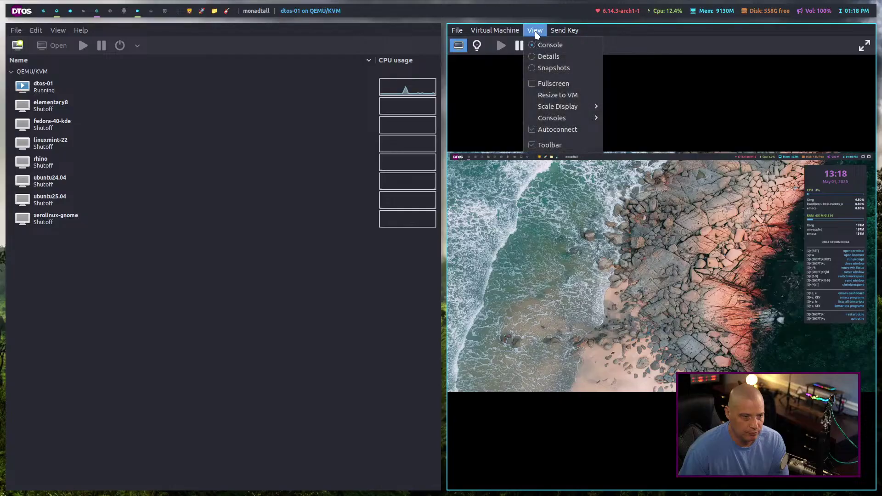
mouse_move(515, 33)
mouse_move(514, 65)
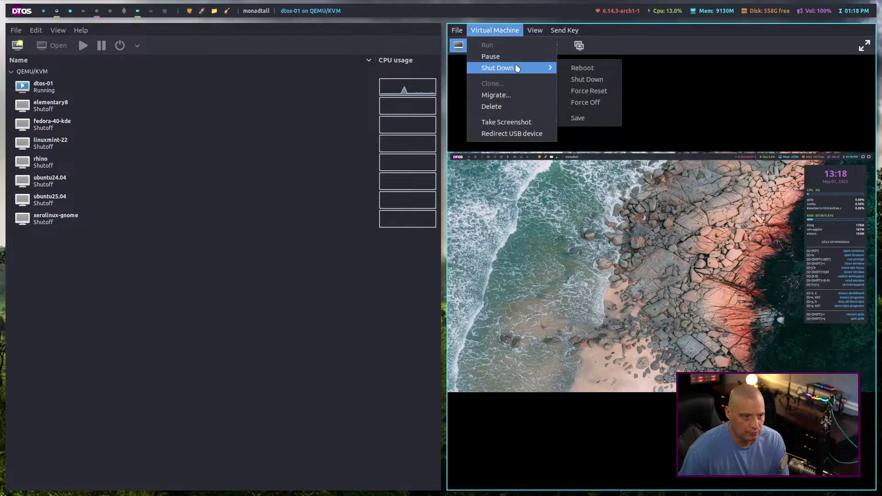
click(590, 89)
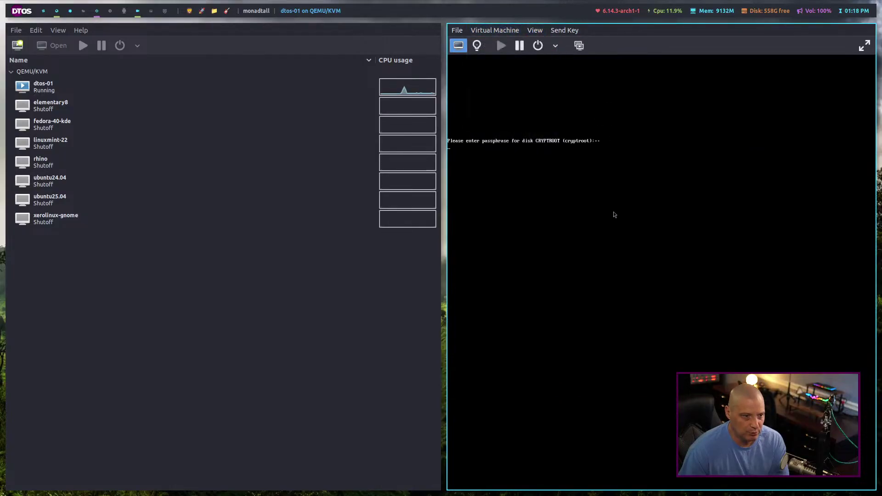
key(super+3)
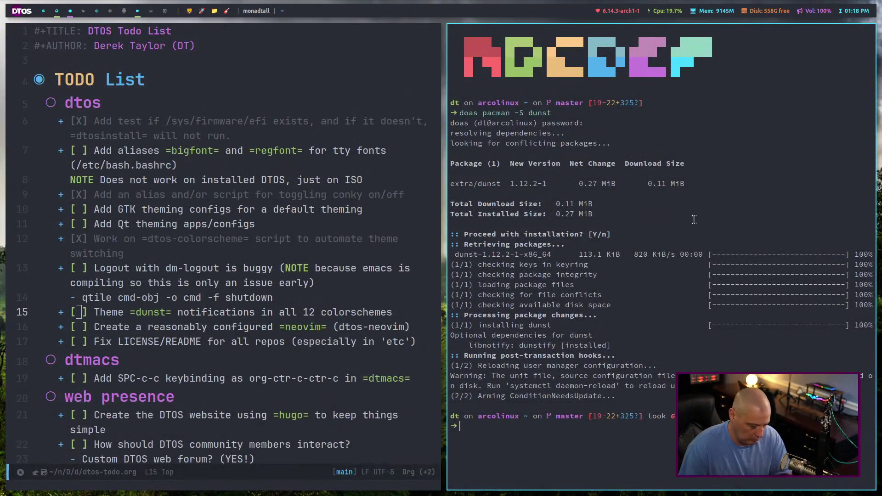
text(dun)
key(BackSpace)
key(BackSpace)
key(BackSpace)
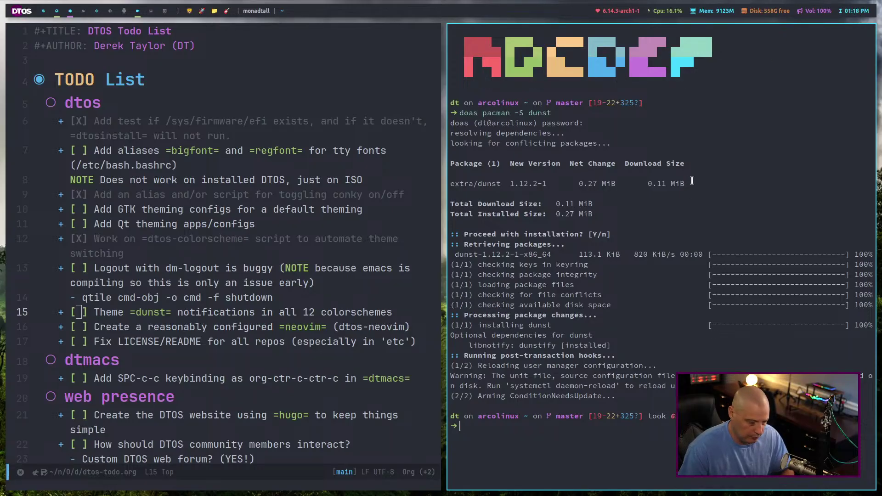
- Unlock the CRYPTROOT disk in dtos-01 with its passphrase and show the virtual machine in fullscreen
key(super+5)
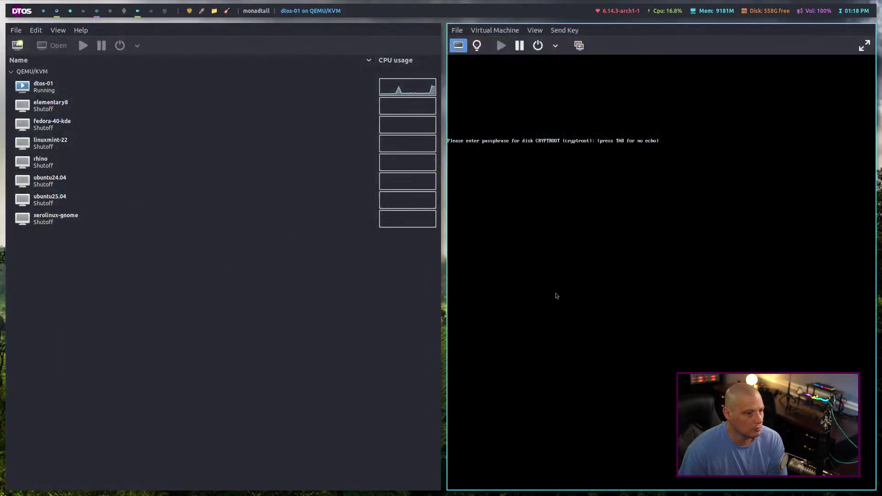
text(**)
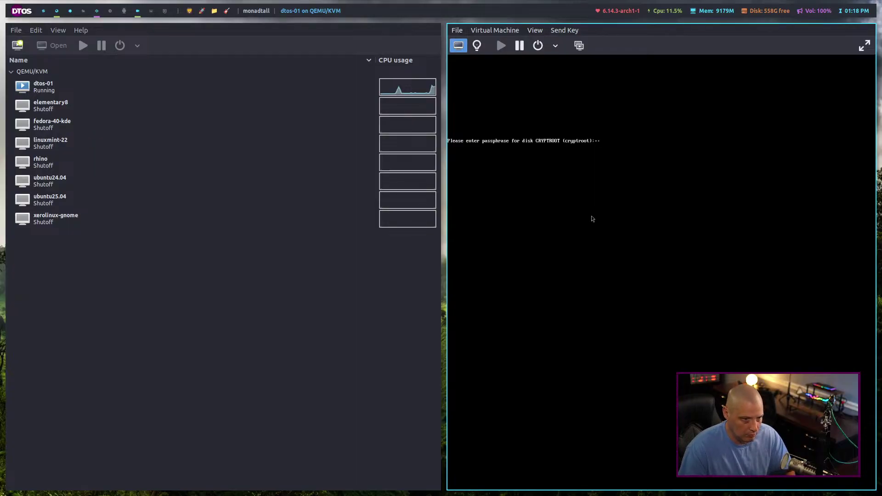
key(Return)
click(544, 30)
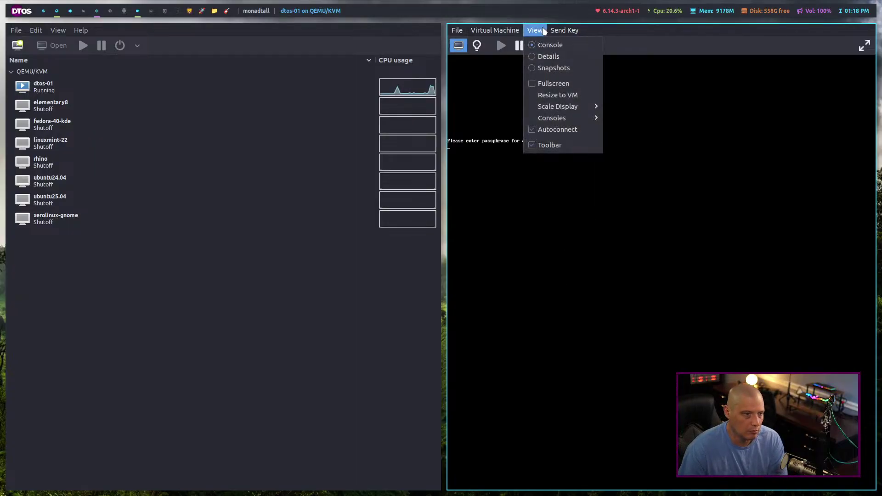
click(555, 83)
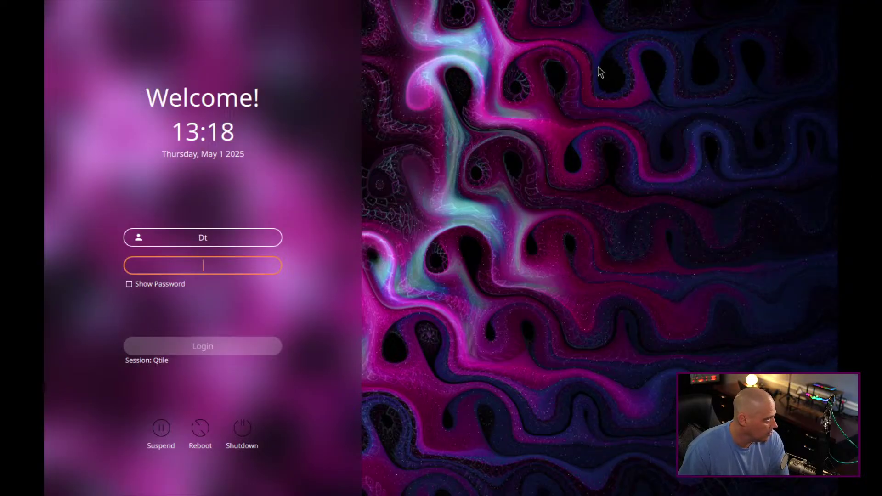
- Log in to the Qtile session with the account password and test the date and time notification from the bar's clock
text(*)
key(Return)
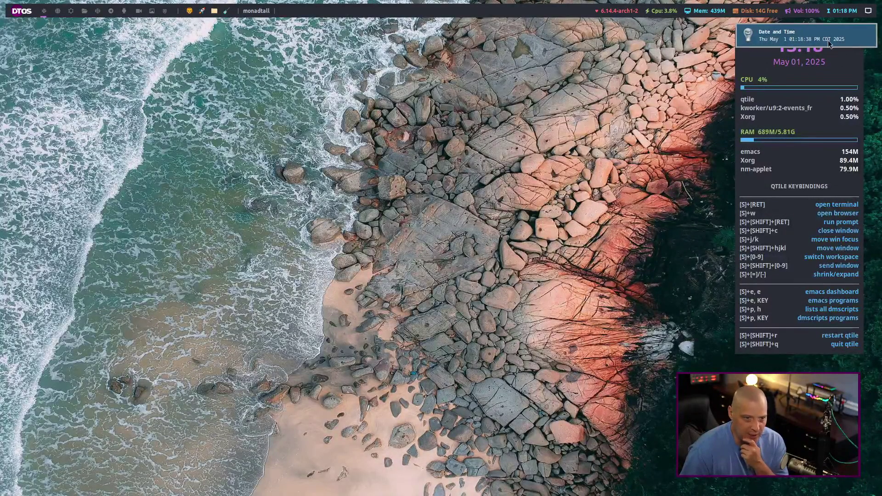
click(808, 39)
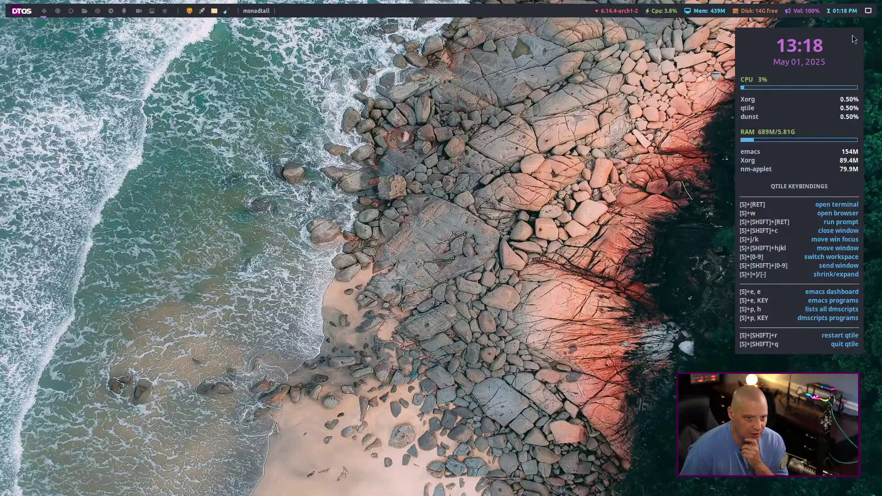
click(848, 11)
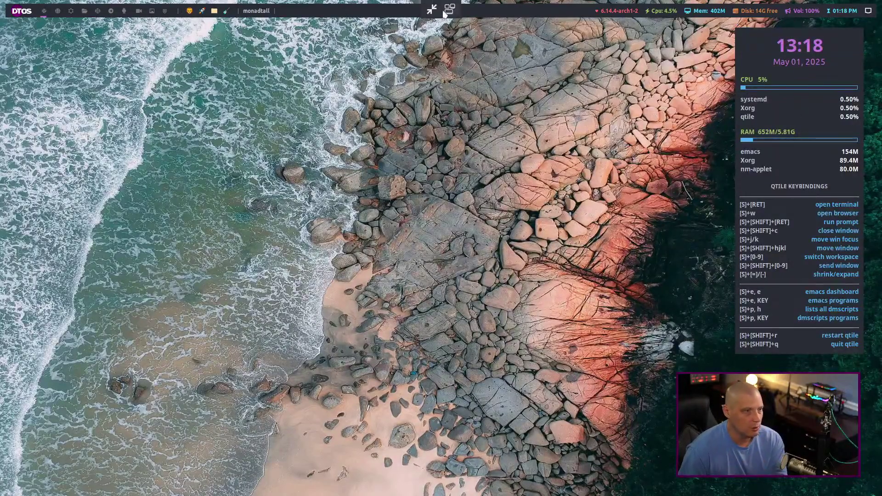
- Leave fullscreen, return to dtos-todo.org on the host and close the terminal beside it
click(432, 9)
click(71, 11)
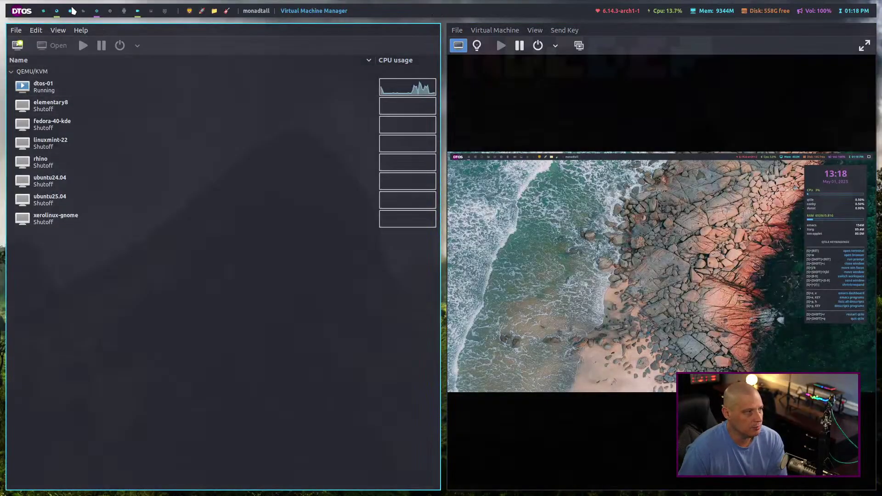
key(super+shift+c)
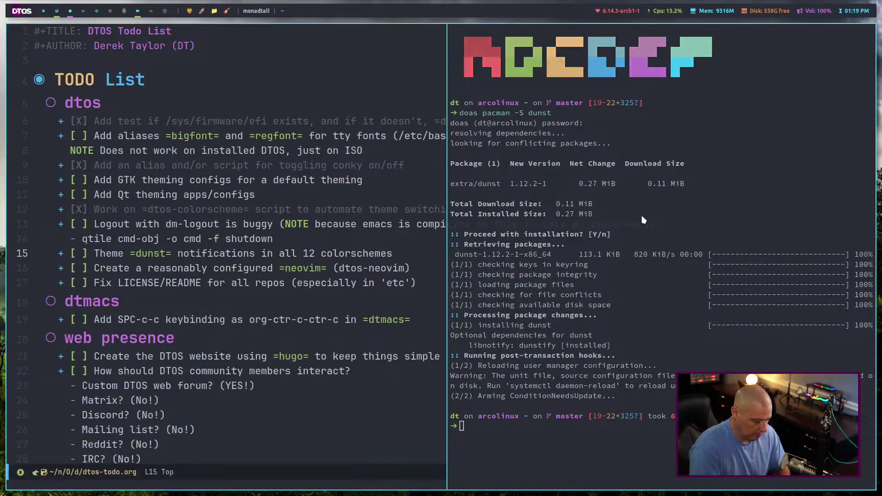
- Review the todo items about theming dunst notifications and creating a reasonably configured neovim
drag(69, 254, 395, 252)
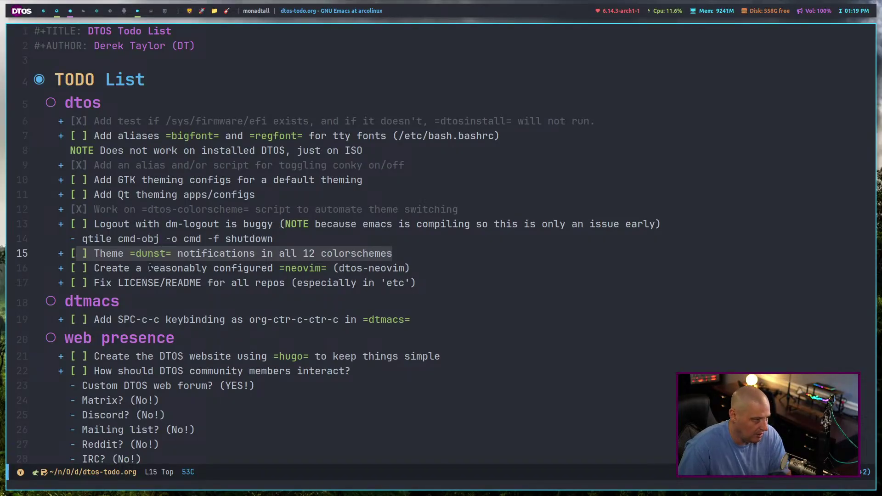
click(76, 259)
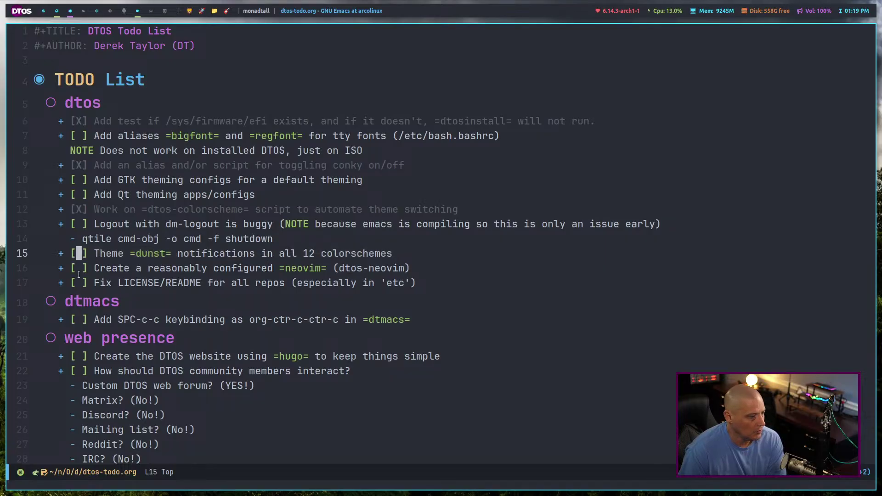
click(72, 278)
drag(287, 267, 408, 266)
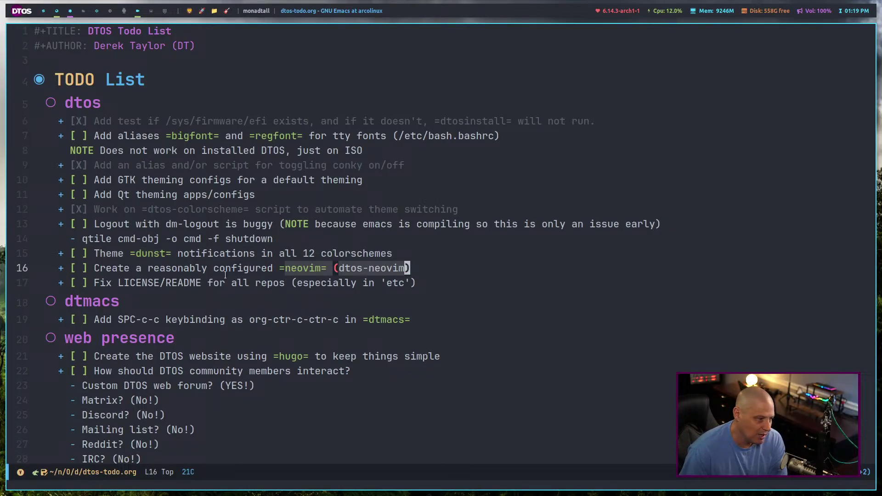
key(Escape)
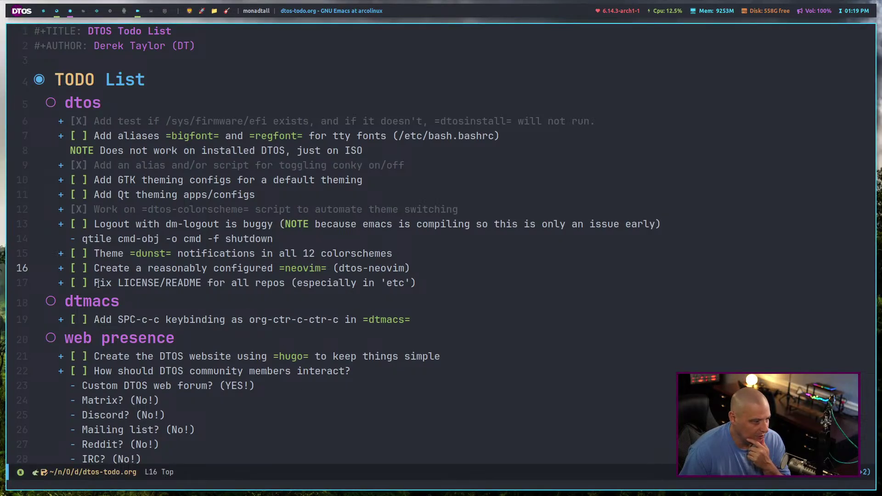
- Check off the todo item "Fix LICENSE/README for all repos (especially in 'etc')"
click(84, 284)
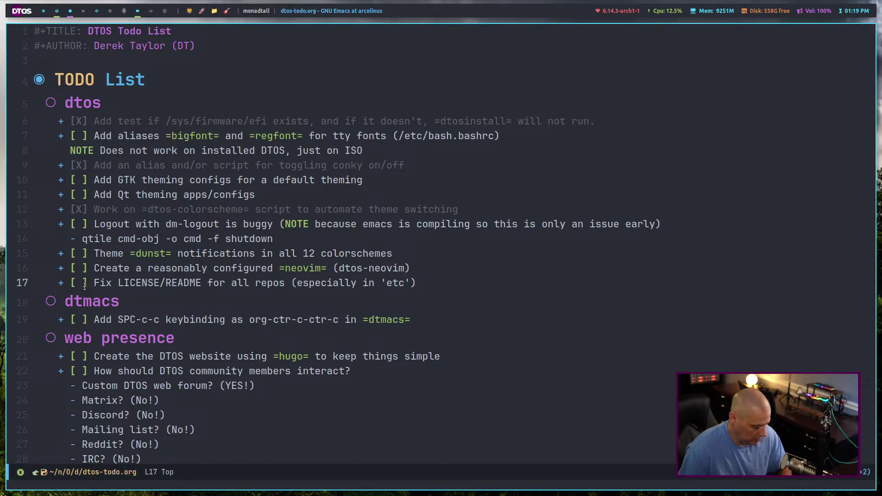
key(ctrl+c)
key(ctrl+c)
- Review the dtmacs todo item about adding the SPC-c-c keybinding as org-ctr-c-ctr-c
scroll(187, 304, down, 5)
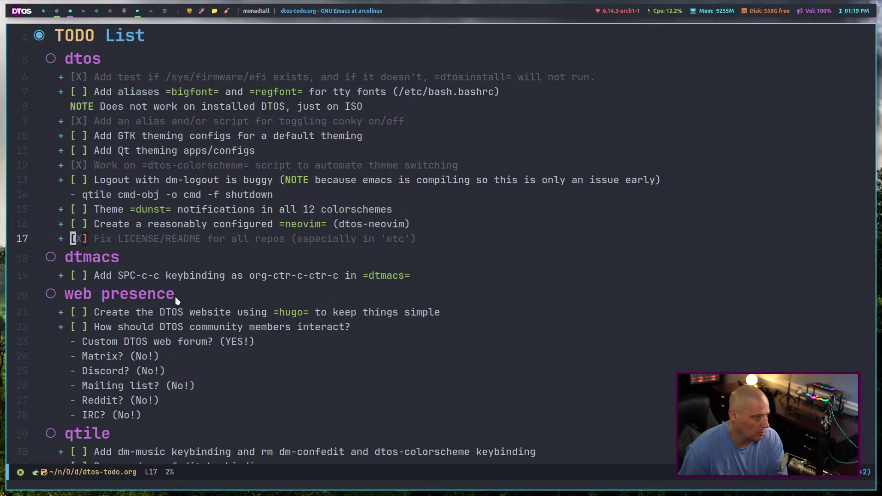
drag(77, 156, 417, 155)
click(263, 157)
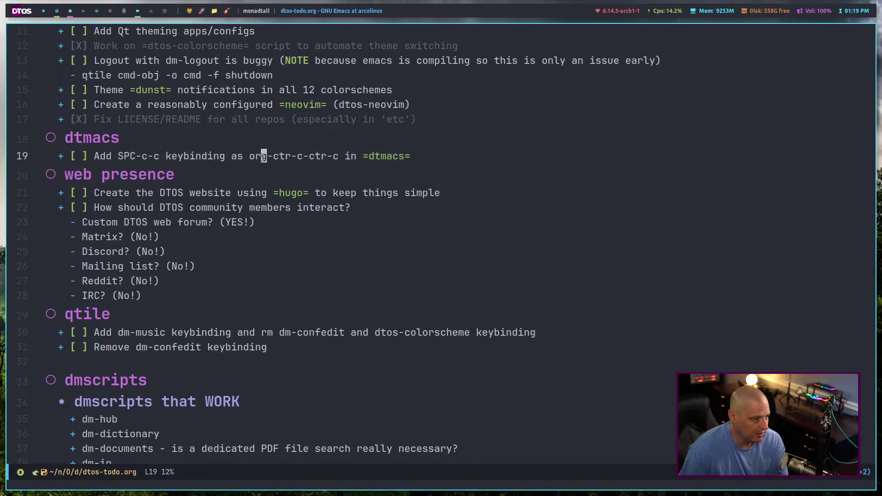
scroll(276, 220, down, 3)
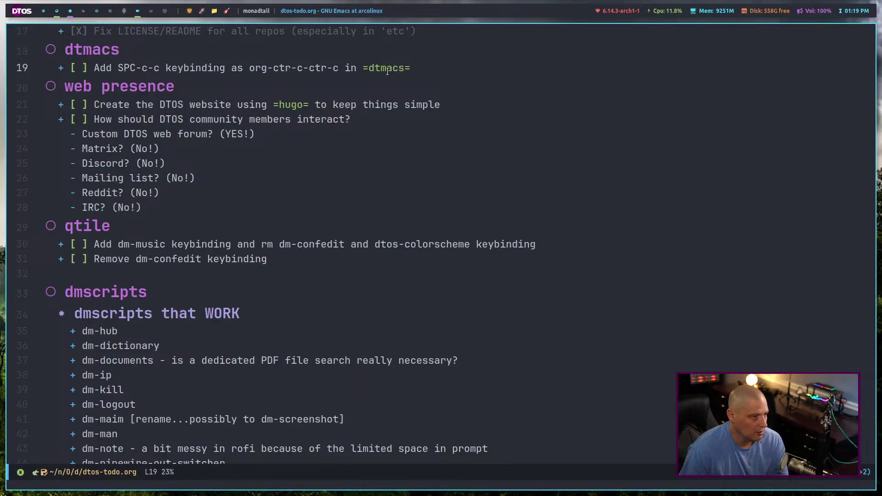
drag(415, 70, 30, 72)
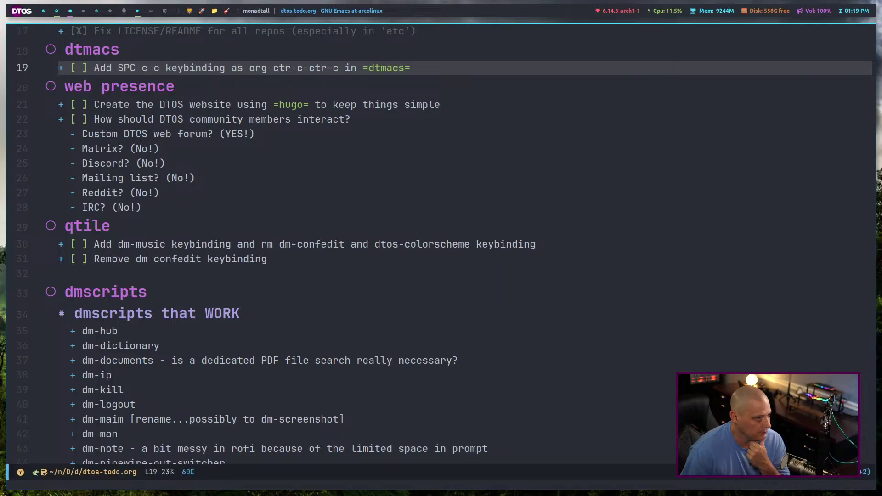
scroll(200, 179, up, 2)
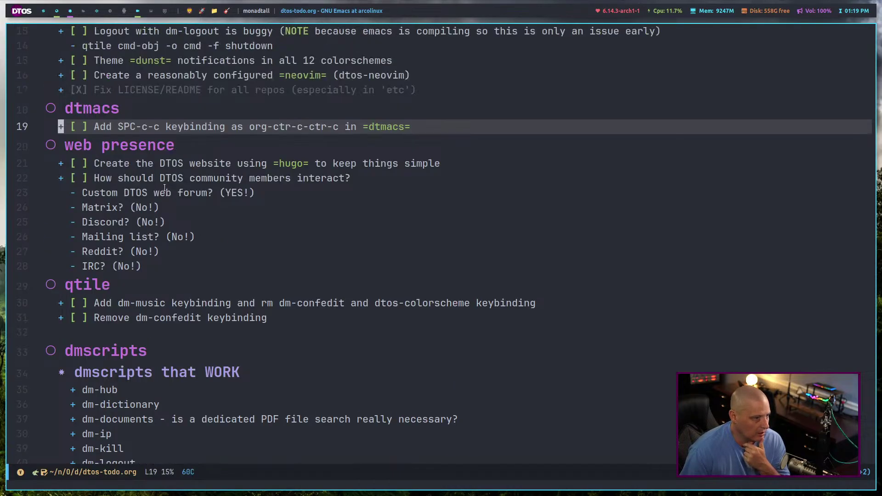
drag(120, 127, 306, 127)
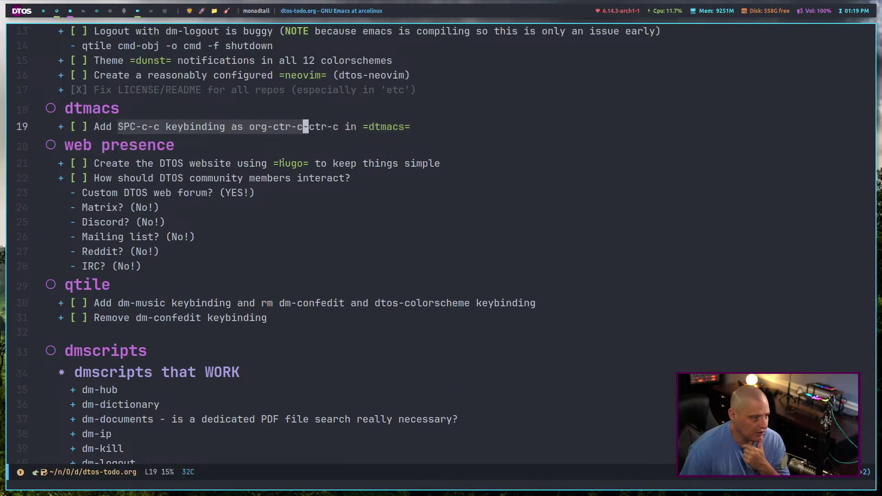
- Review the web presence and qtile sections and highlight the entries under "dmscripts that WORK"
scroll(247, 201, down, 3)
scroll(247, 201, up, 1)
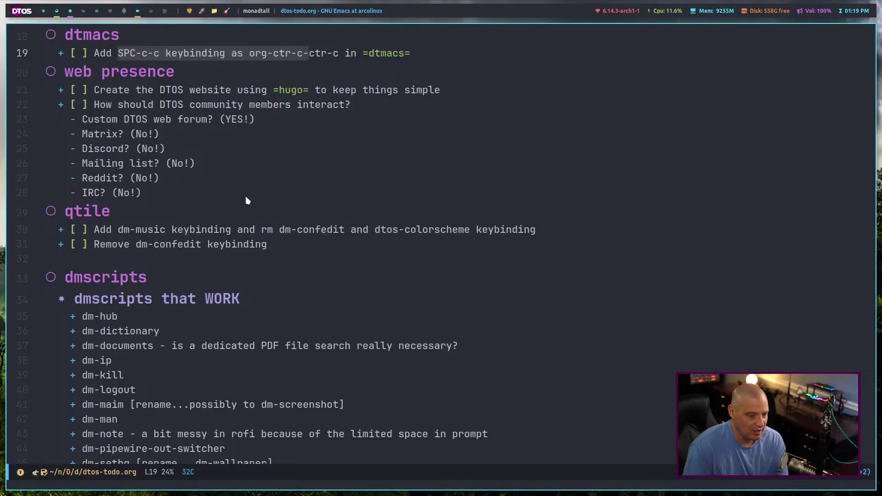
click(150, 195)
scroll(155, 194, down, 5)
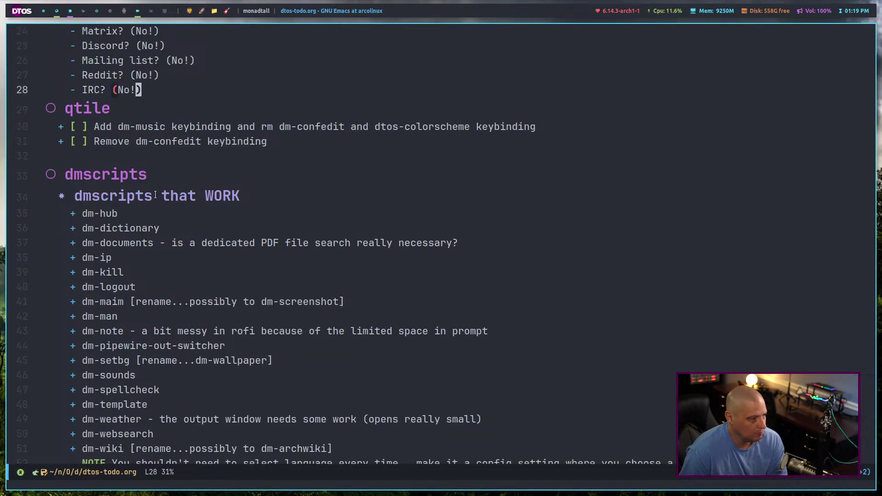
scroll(261, 388, up, 1)
drag(261, 387, 106, 117)
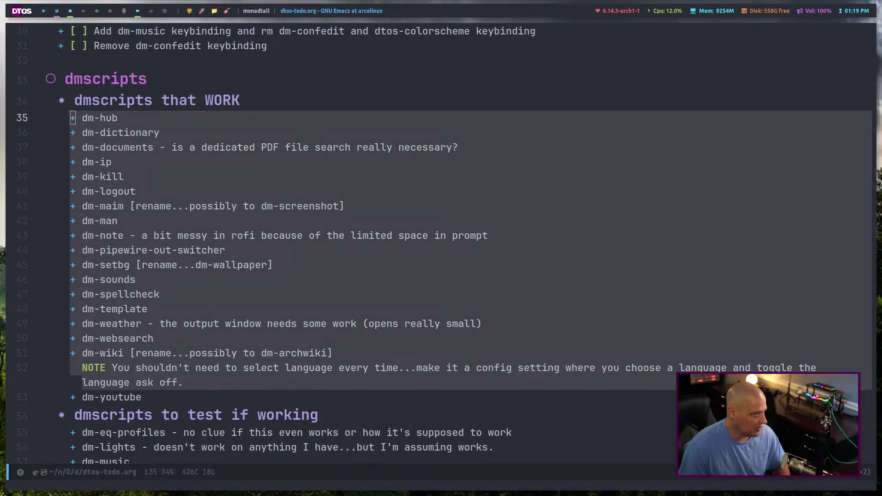
- Switch to the running dtos-01 virtual machine and show it in full screen
key(super+2)
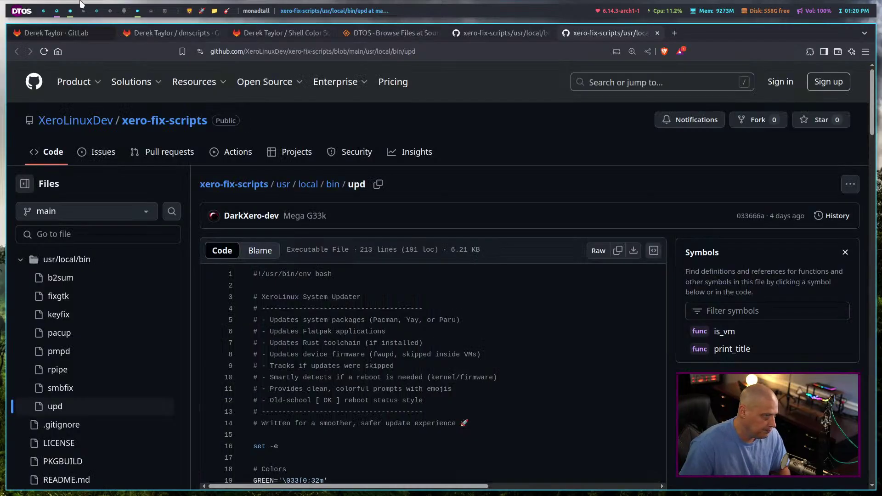
click(98, 10)
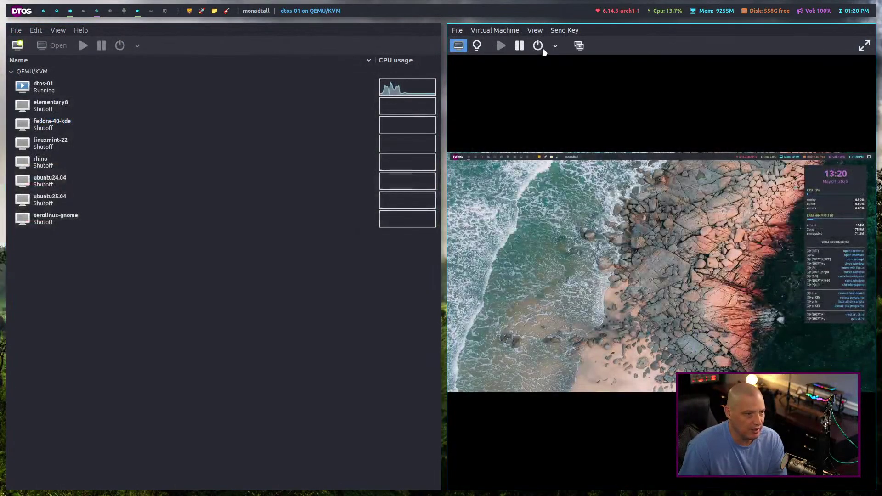
click(534, 29)
click(554, 84)
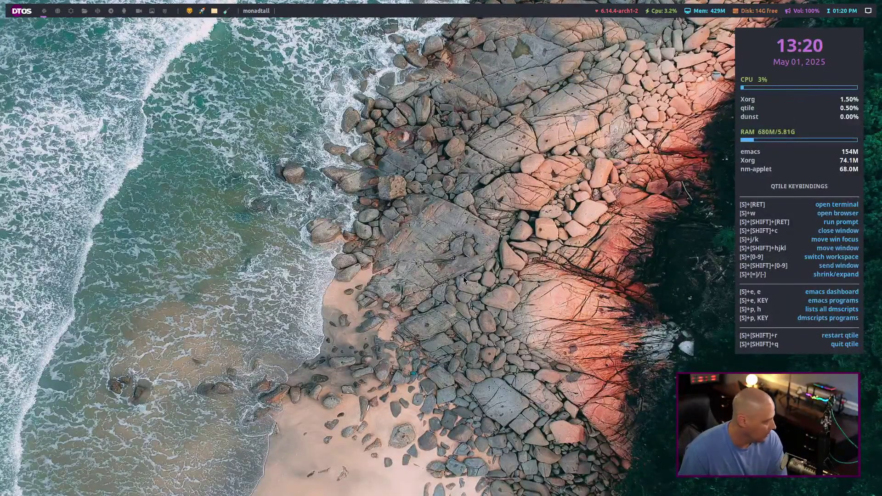
- Open the list of all dmscripts in the virtual machine and examine its first entries, down to dm-eq-profiles
key(super+p)
key(h)
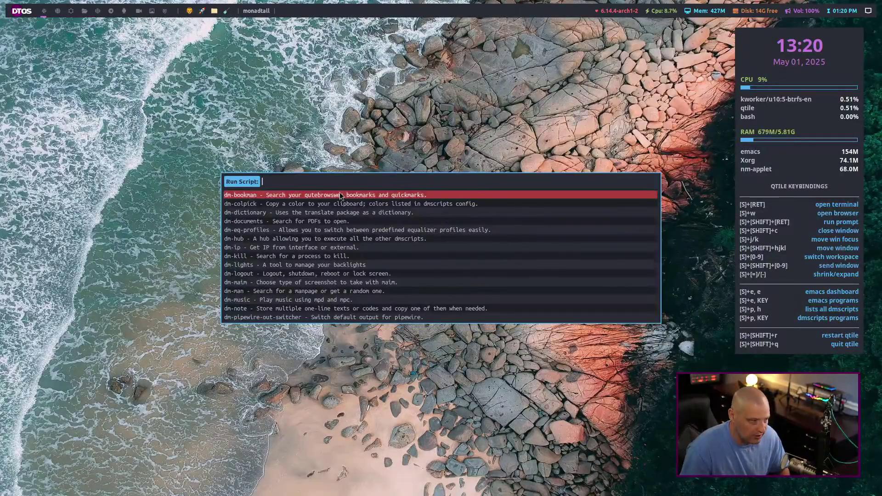
key(Down)
key(Down)
key(Down)
key(Down)
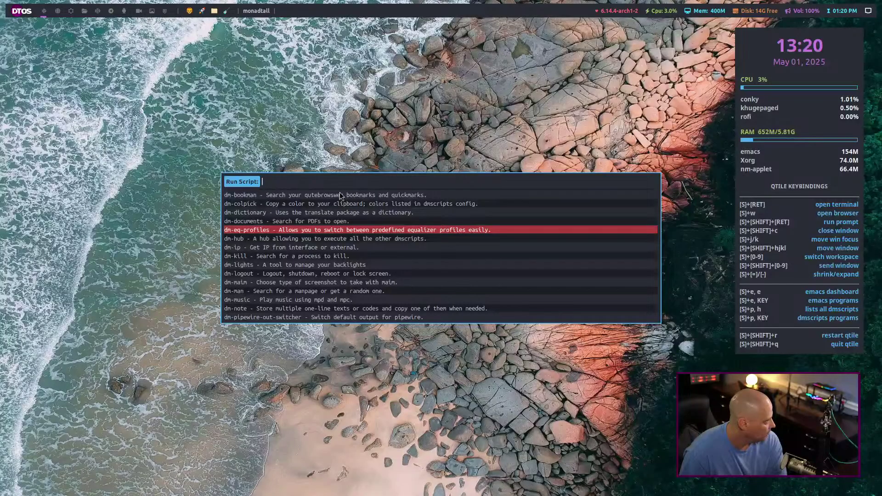
key(Up)
key(Up)
key(Up)
key(Up)
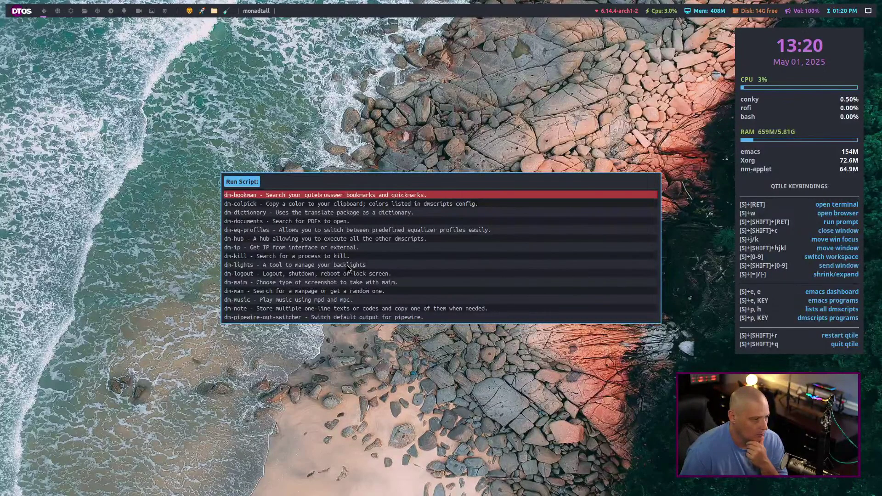
- Run dm-dictionary from the script list and enter "dog" as the word to look up
key(Down)
key(Down)
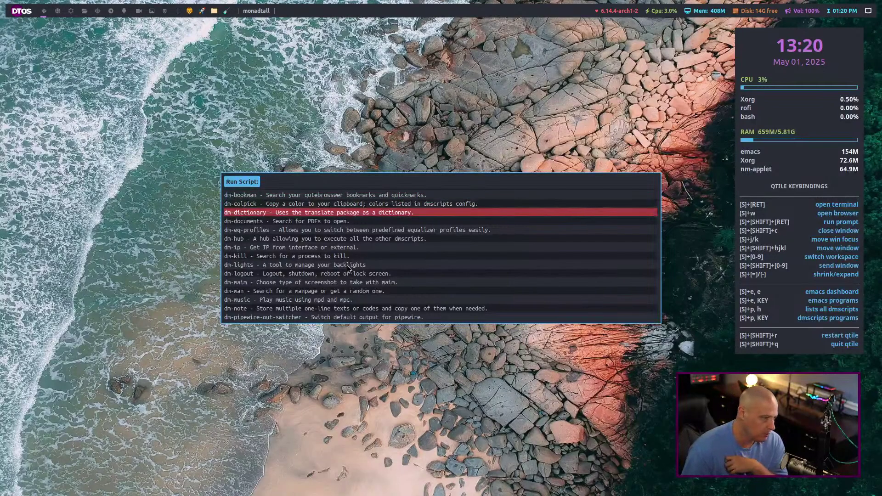
key(Return)
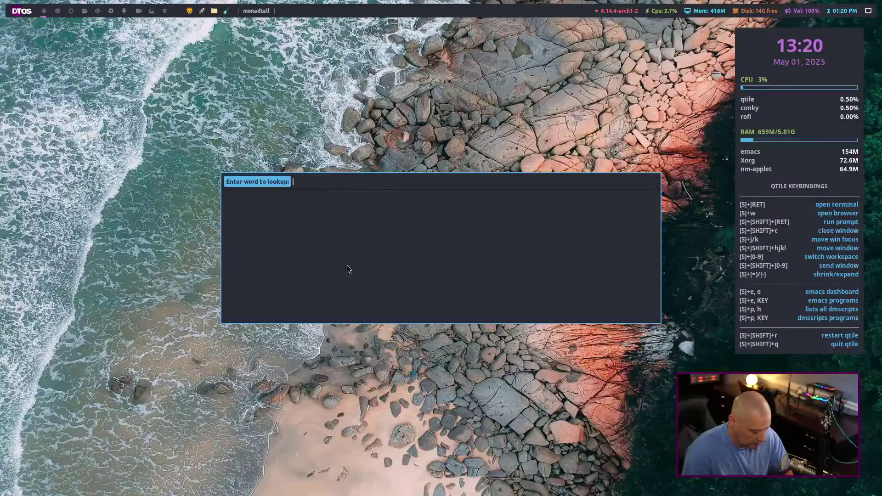
text(d)
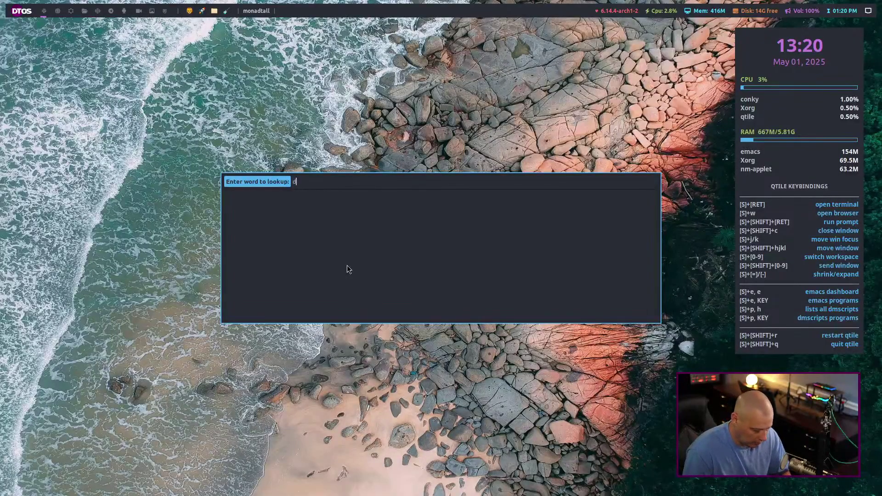
text(og)
key(Return)
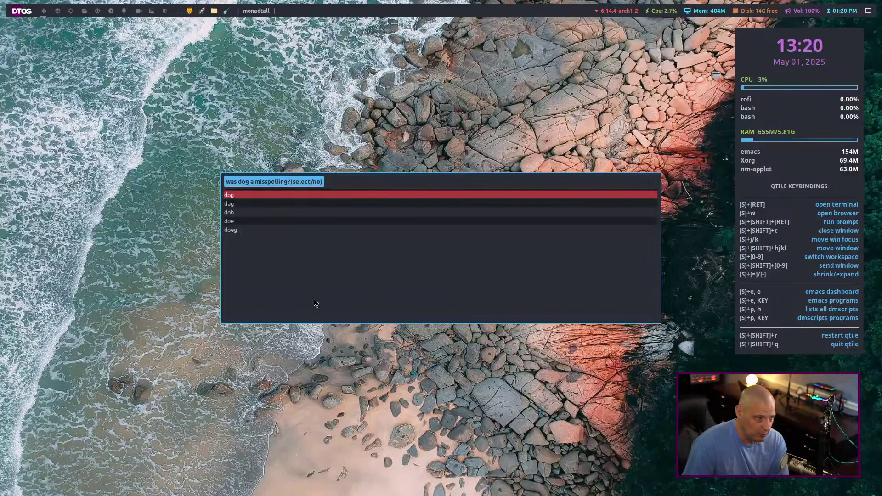
- Accept "dog" as the spelling, view its definition, and exit the dictionary
key(Return)
key(super+Return)
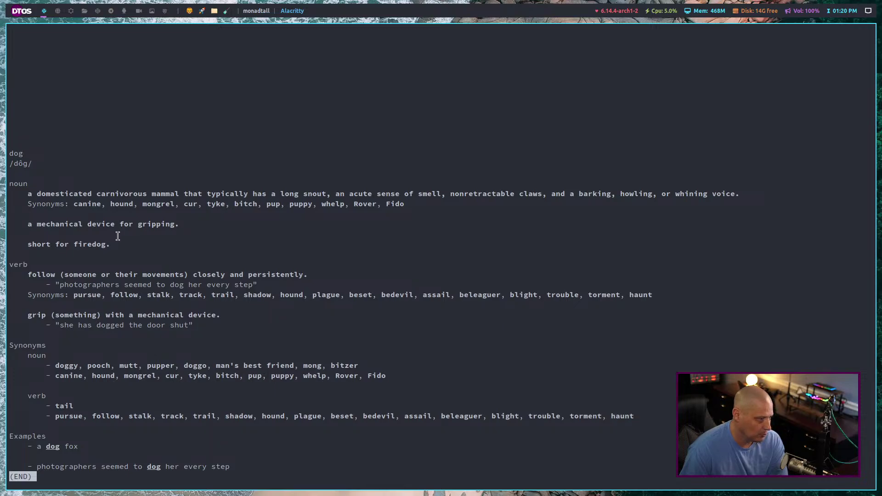
key(q)
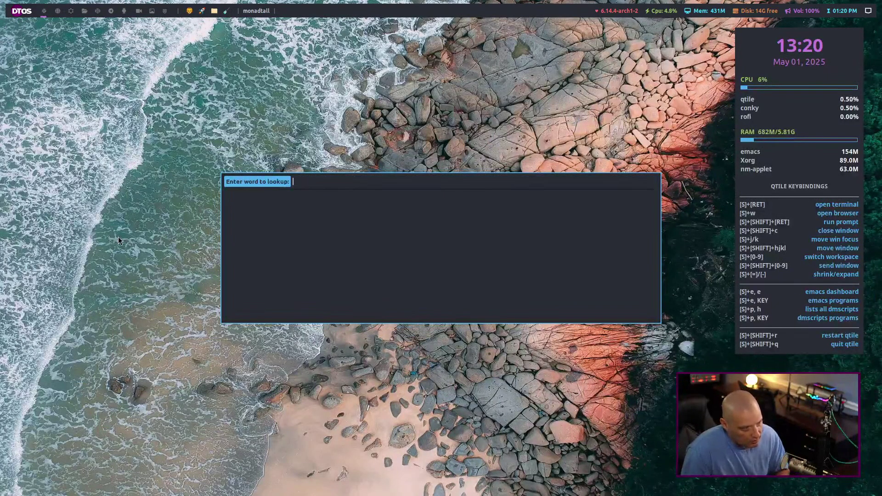
key(Escape)
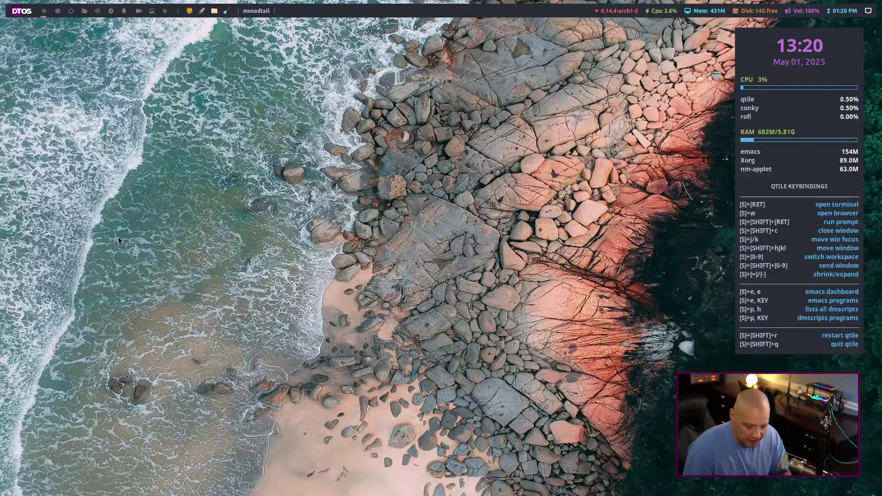
- Reopen the dmscripts list and try to run dm-eq-profiles
key(super+p)
key(h)
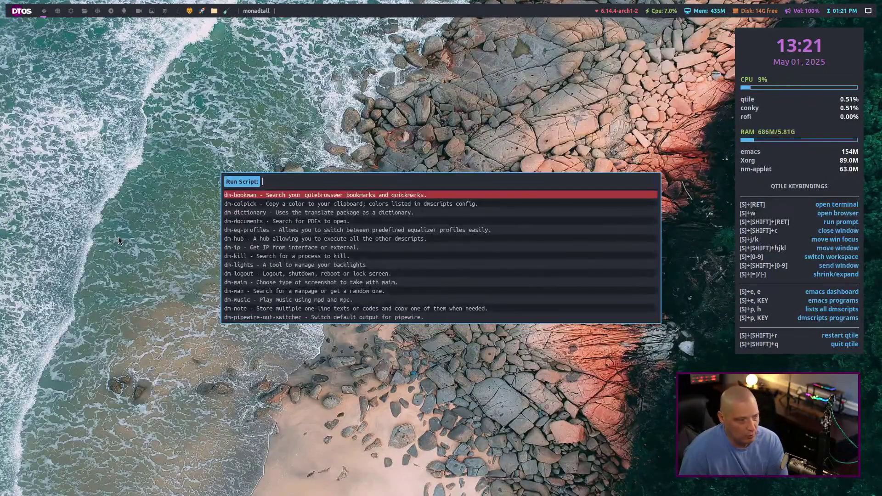
key(Down)
key(Down)
key(Down)
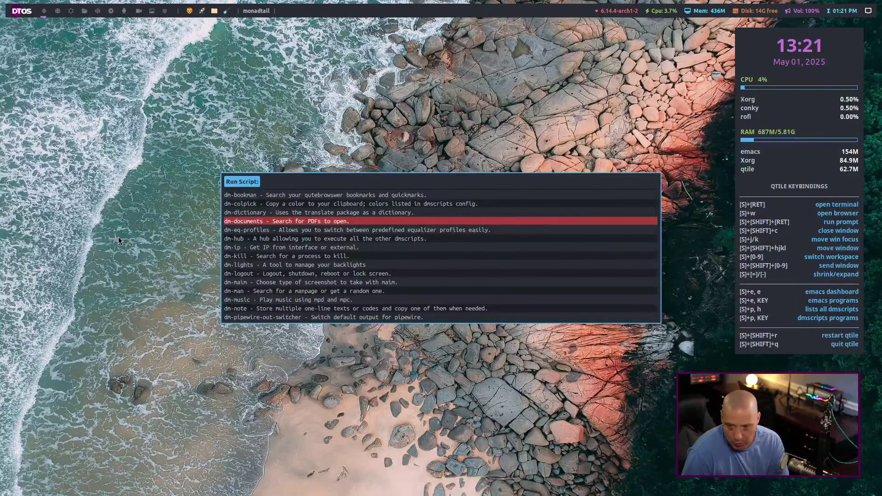
key(Down)
key(Down)
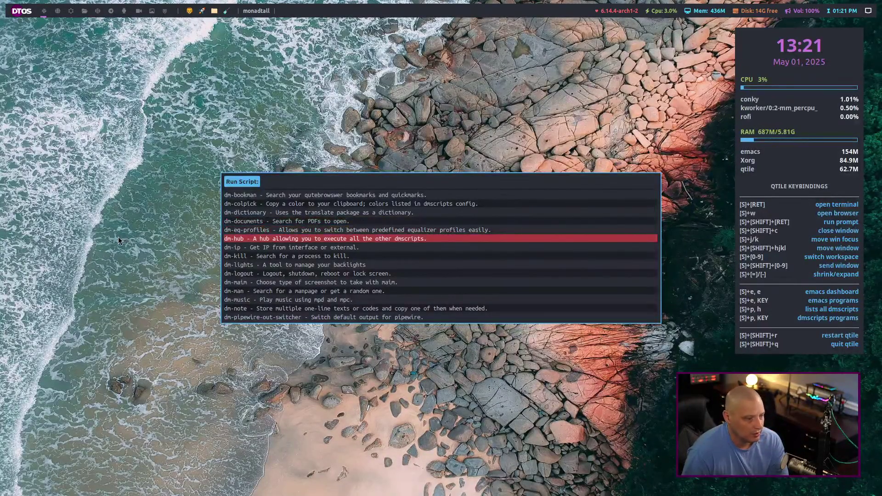
key(Up)
key(Up)
key(Up)
key(Down)
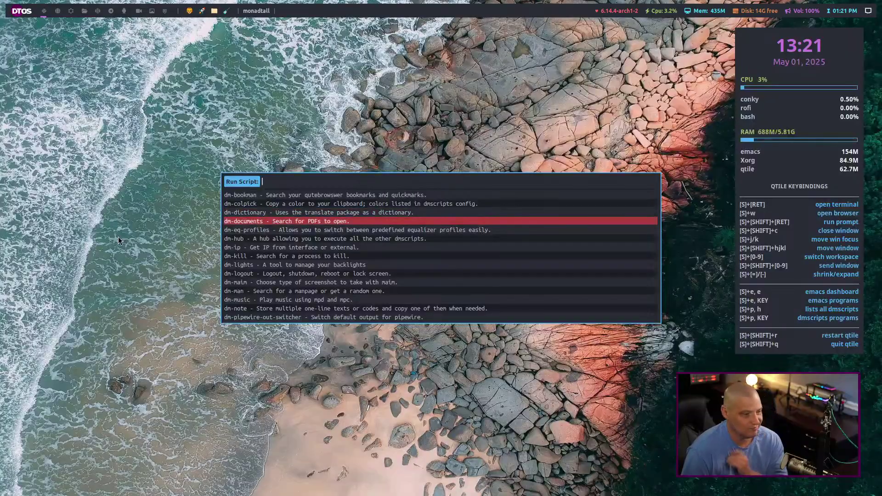
key(Down)
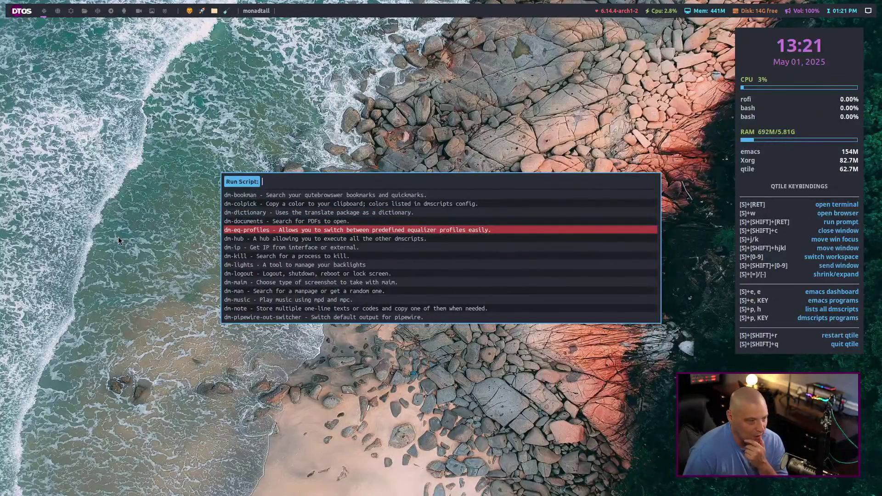
key(Return)
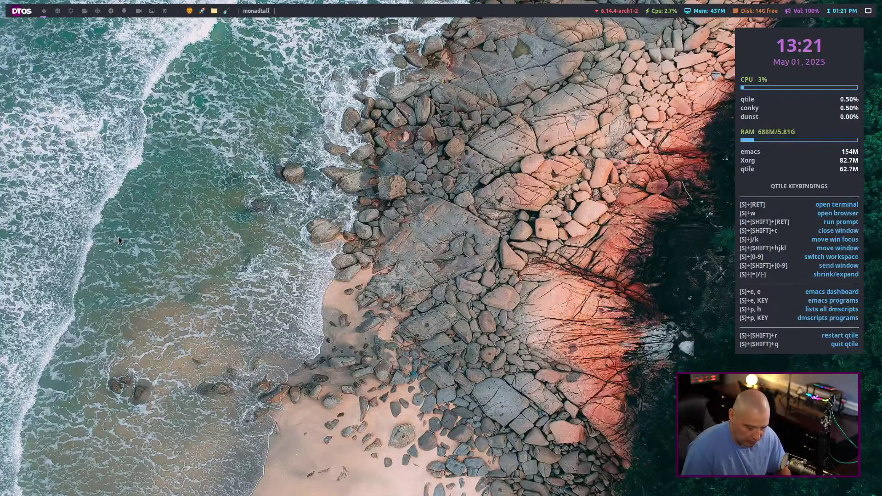
- Reopen the dmscripts list and run dm-kill to bring up the process search
key(super+p)
key(h)
key(Down)
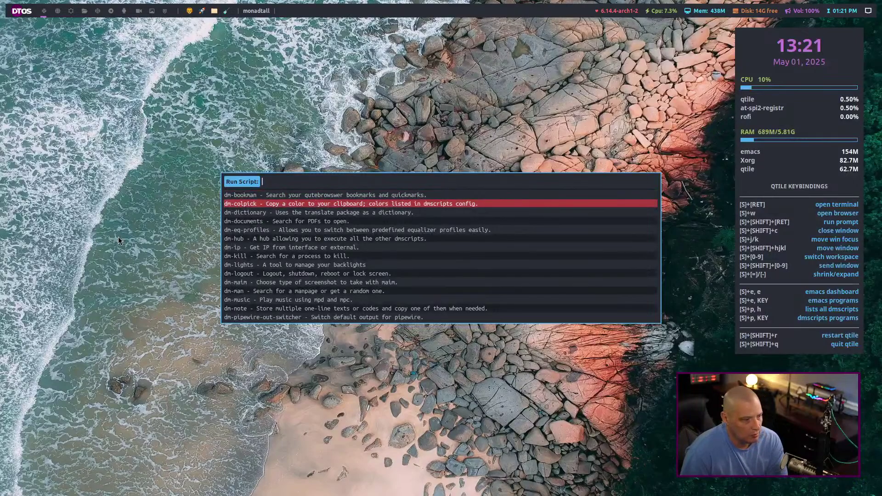
key(Down)
key(Down)
key(Down)
key(Down)
key(Down)
key(Down)
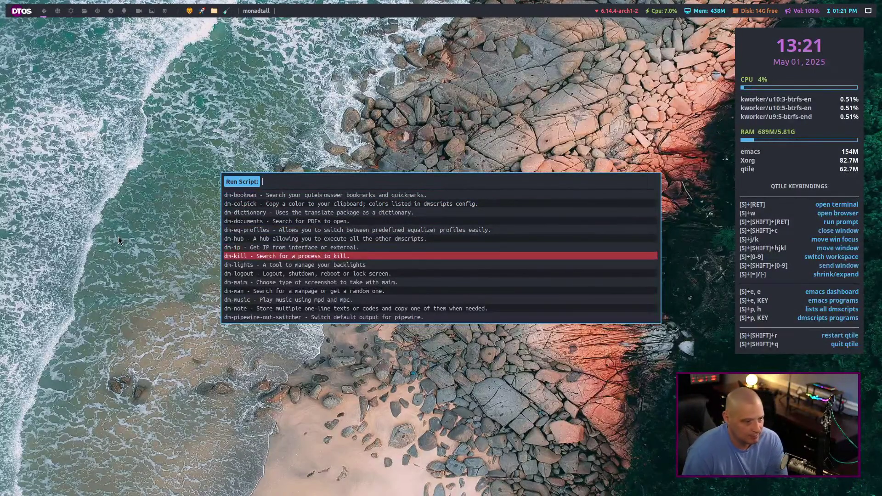
key(Up)
key(Up)
key(Down)
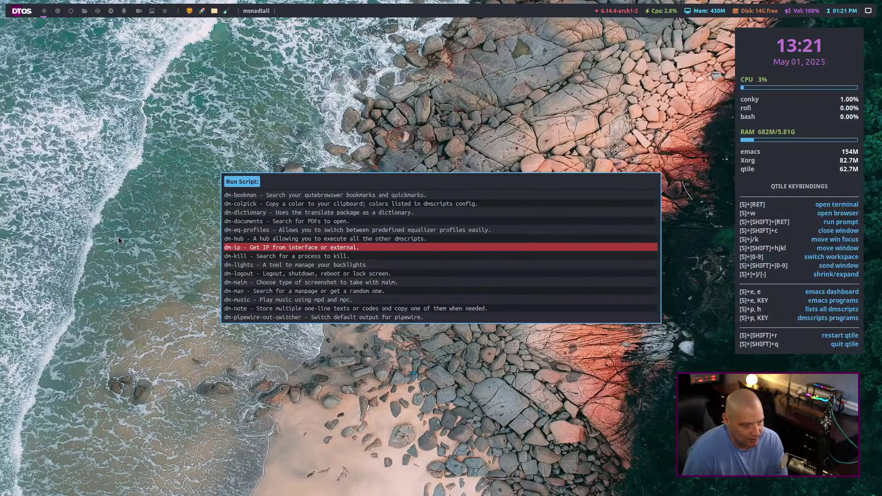
key(Down)
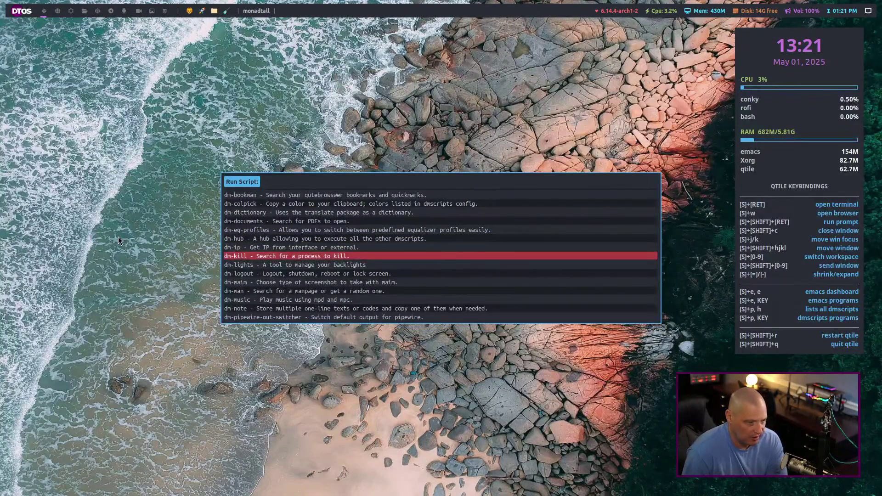
key(Return)
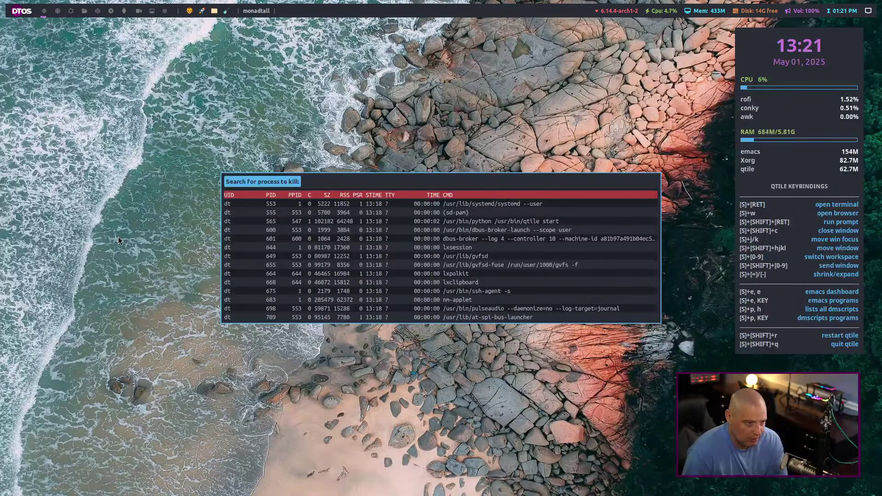
- Select the nm-applet process in dm-kill and confirm killing it
key(Down)
key(Down)
key(Down)
key(Down)
key(Down)
key(Down)
key(Down)
key(Down)
key(Down)
key(Down)
key(Down)
key(Down)
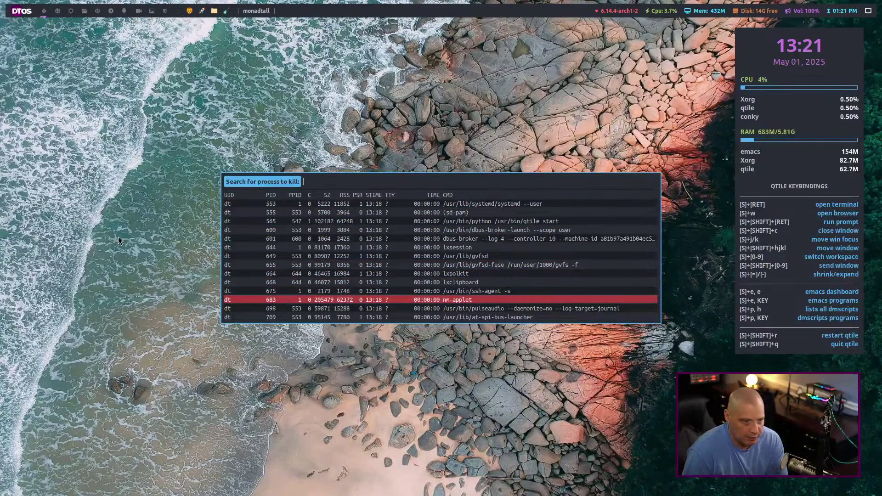
key(Return)
key(Down)
key(Return)
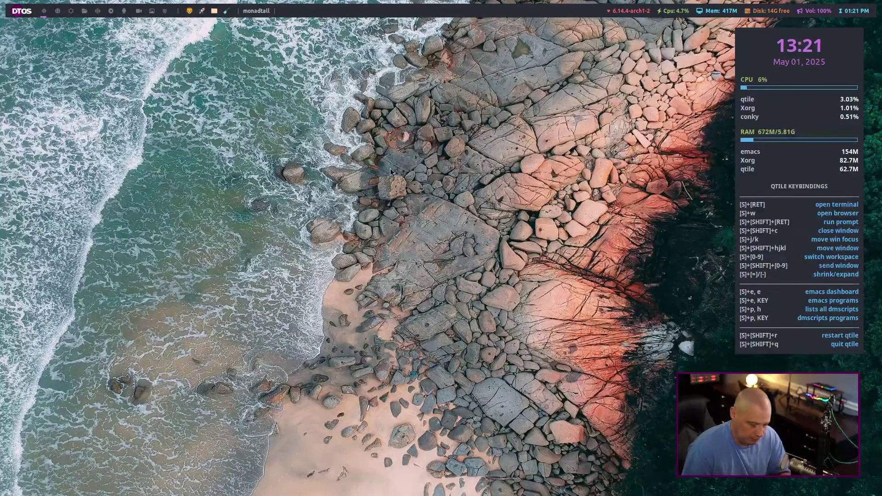
- Reopen the dmscripts list and review the entries around dm-lights, dm-logout and dm-maim
key(super+p)
key(h)
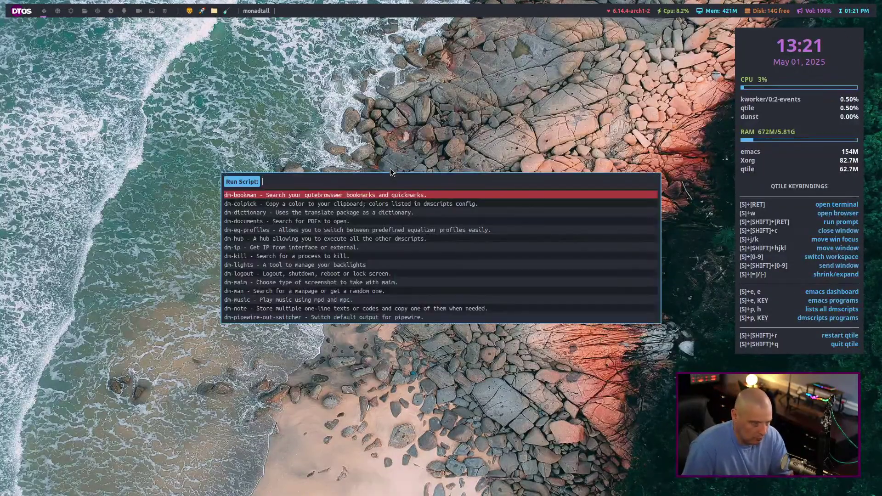
key(Down)
key(Down)
key(Down)
key(Down)
key(Down)
key(Down)
key(Down)
key(Down)
key(Down)
key(Down)
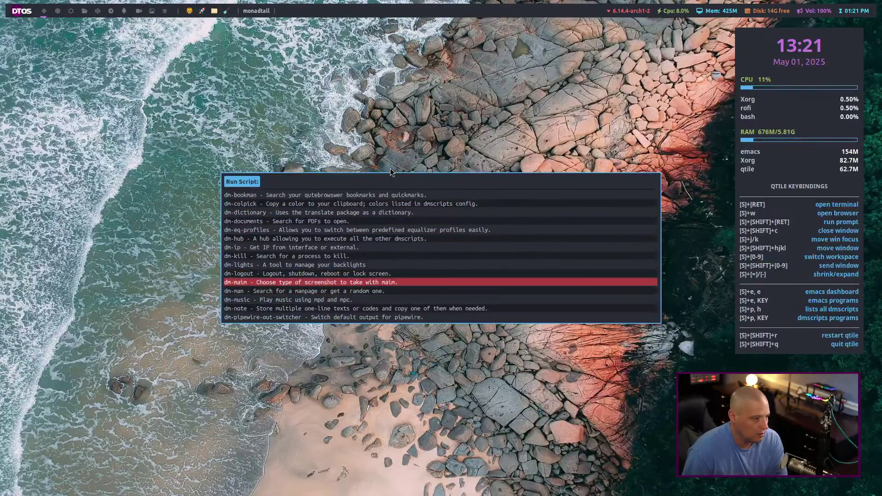
key(Up)
key(Up)
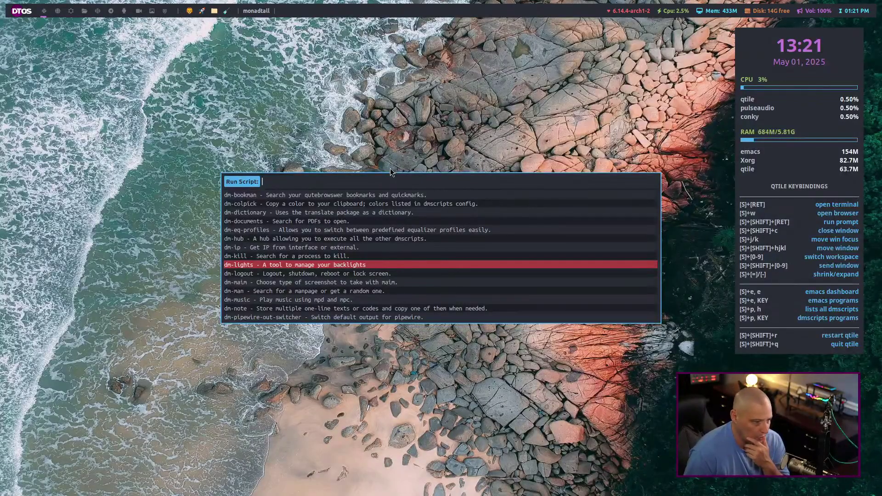
- Run dm-radio from the second page of the dmscripts list
key(Down)
key(Down)
key(Down)
key(Down)
key(Down)
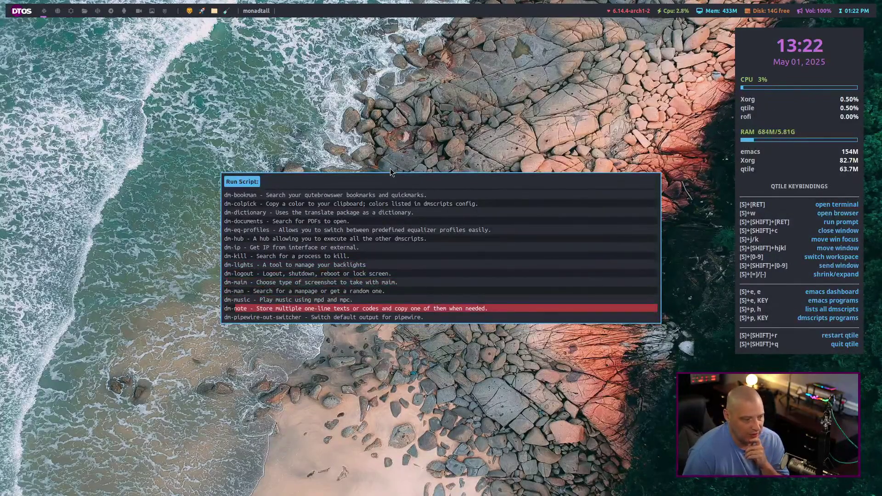
key(Down)
key(Up)
key(Down)
key(Down)
key(Down)
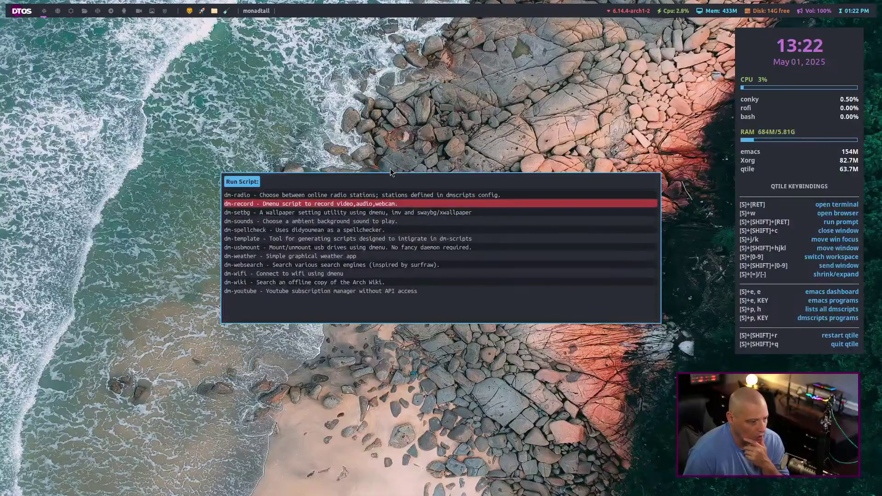
key(Up)
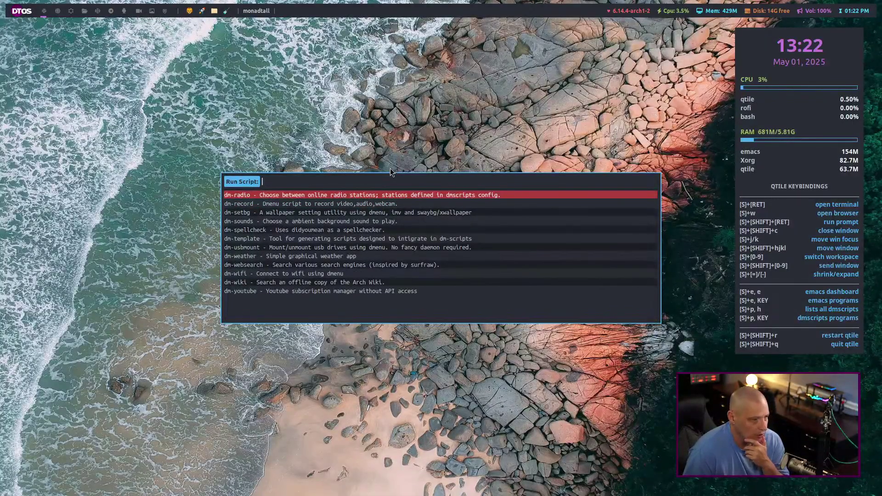
key(Return)
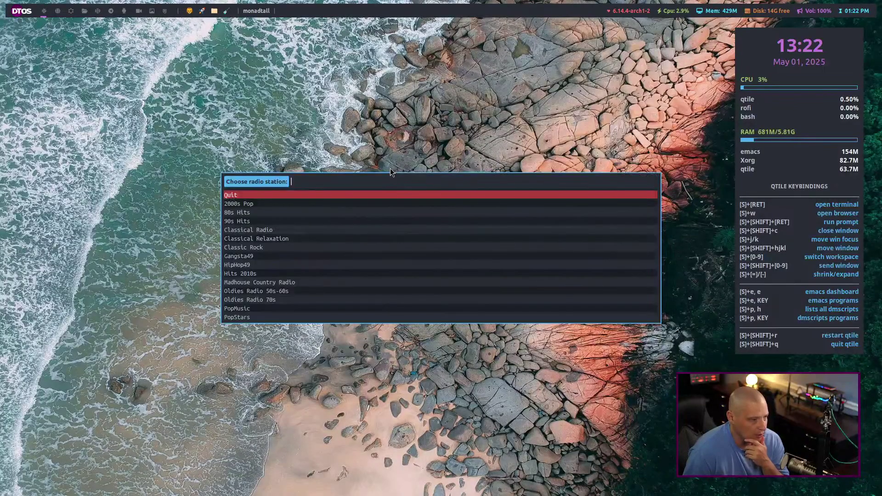
- Start playing the 80s Hits radio station
key(Down)
key(Down)
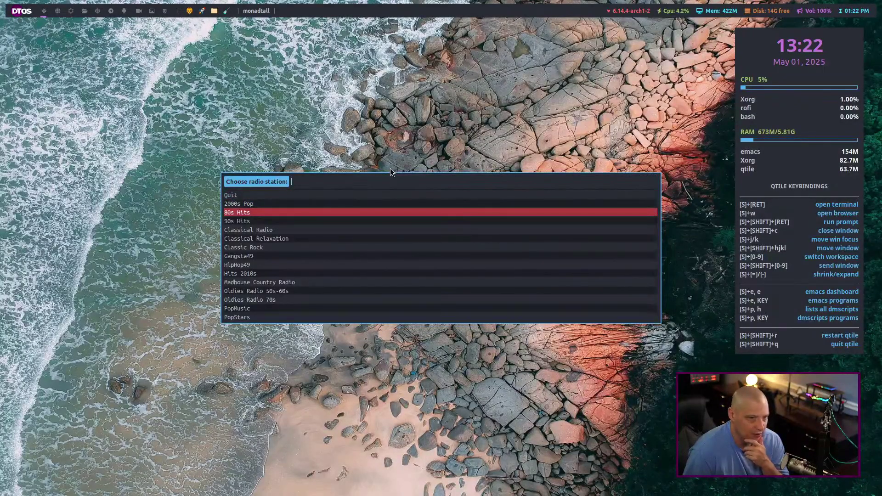
key(Return)
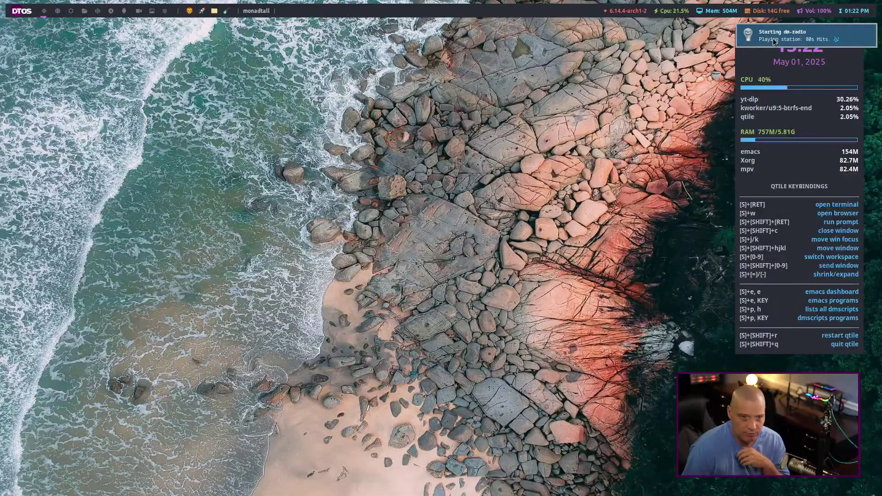
- Dismiss the dm-radio notification, then run dm-websearch from the dmscripts list
click(775, 42)
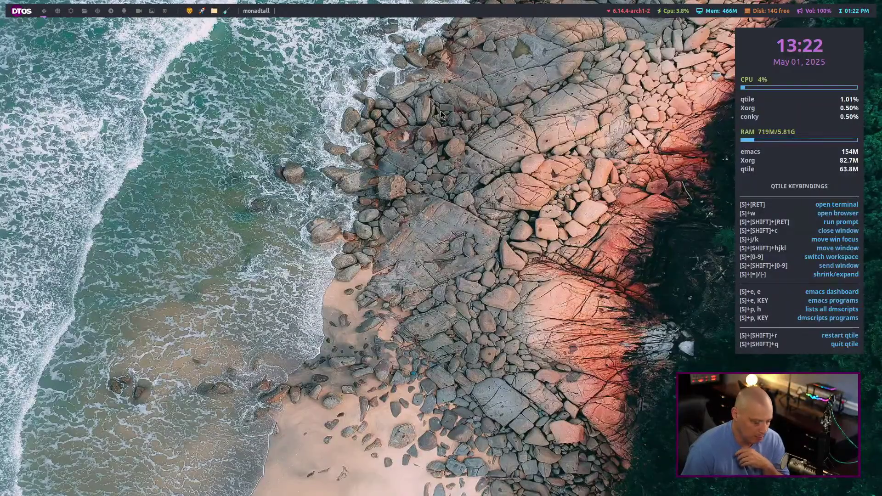
key(super+p)
key(h)
key(Down)
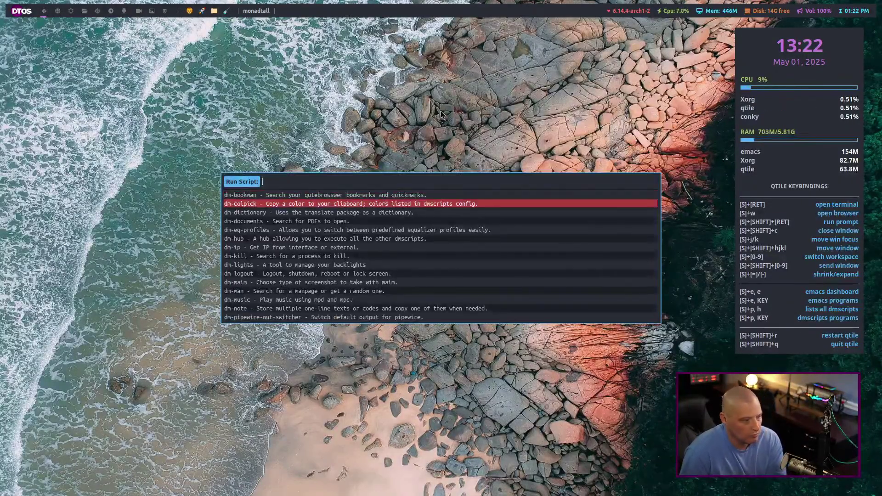
key(Down)
key(Down)
key(Down)
key(Down)
key(Down)
key(Down)
key(Down)
key(Down)
key(Down)
key(Down)
key(Down)
key(Down)
key(Down)
key(Down)
text(.)
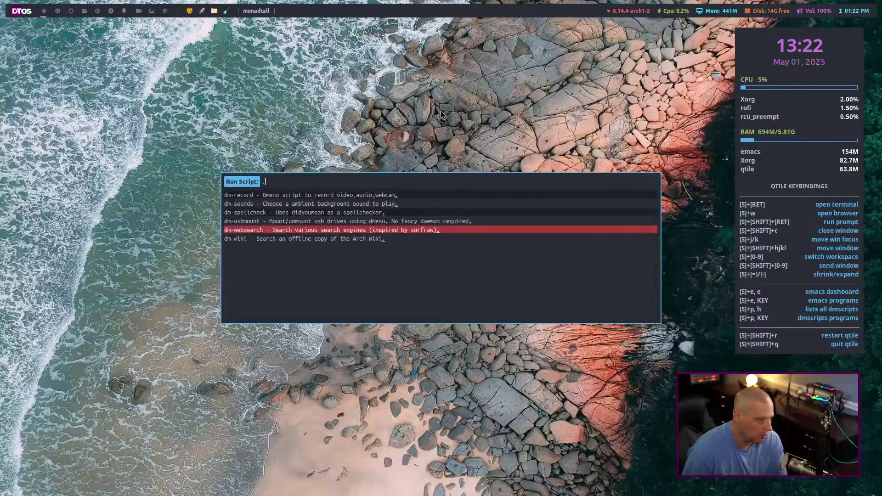
key(Down)
key(Up)
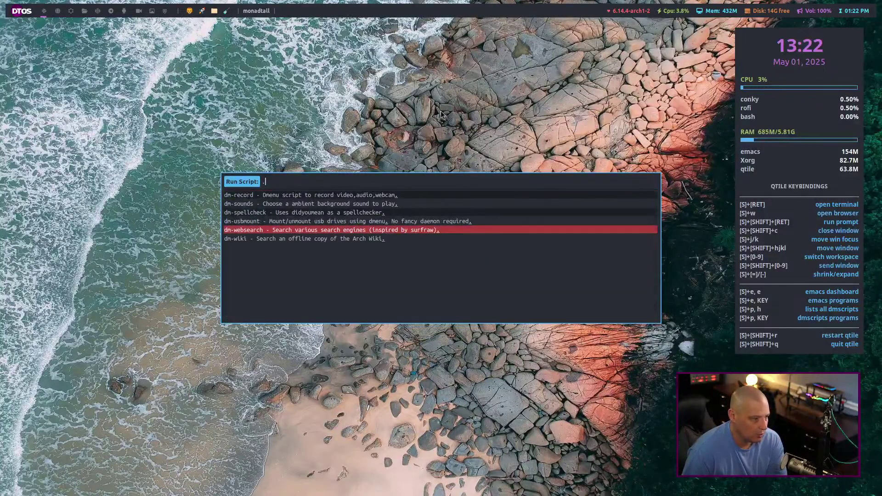
key(Up)
key(Up)
key(Down)
key(Down)
key(Return)
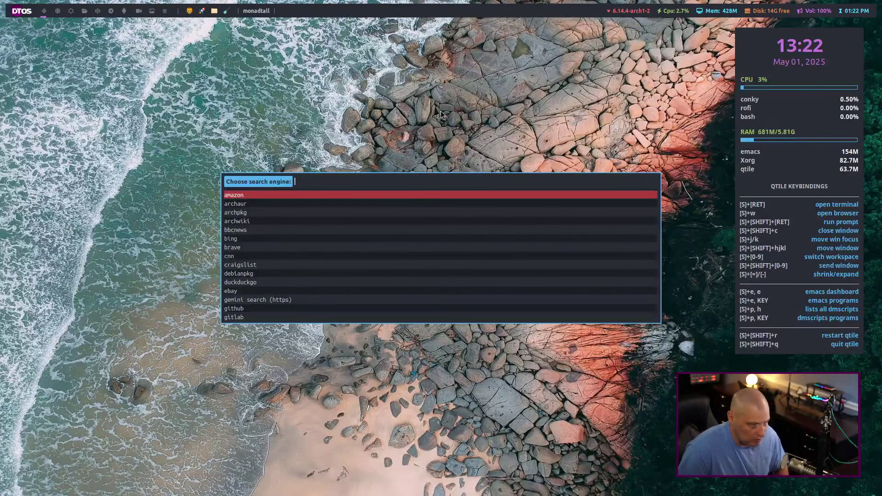
- Look through the search engines offered by dm-websearch, from amazon down to ebay
key(Down)
key(Down)
key(Down)
key(Down)
key(Down)
key(Down)
key(Down)
key(Down)
key(Down)
key(Down)
key(Down)
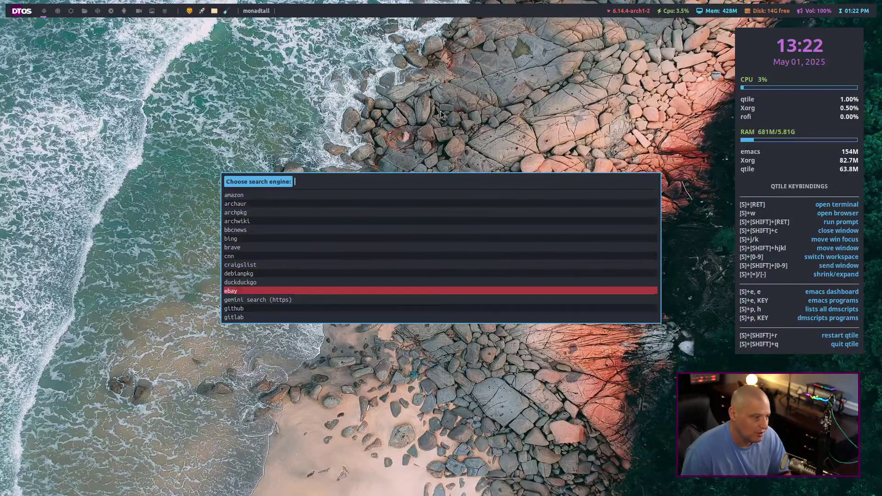
- Choose archaur as the search engine and search it for dmscripts
key(Up)
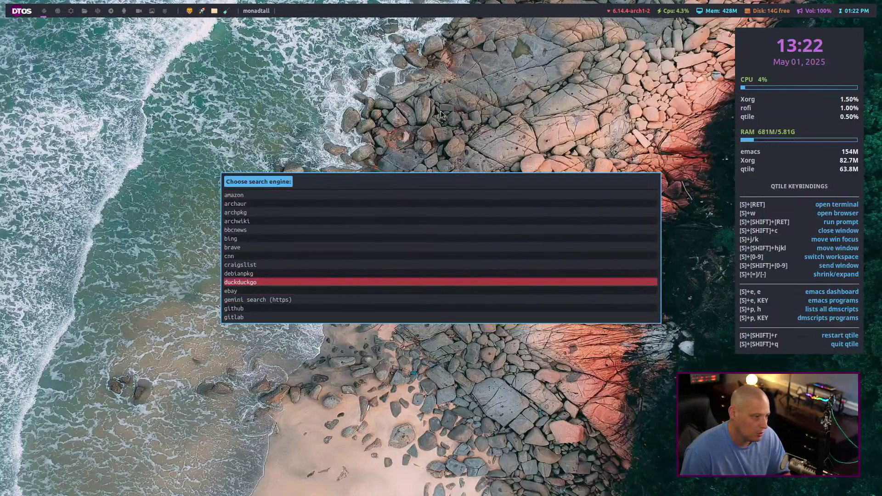
key(Up)
key(Up)
key(Up)
key(Up)
key(Up)
key(Up)
key(Up)
key(Up)
key(Up)
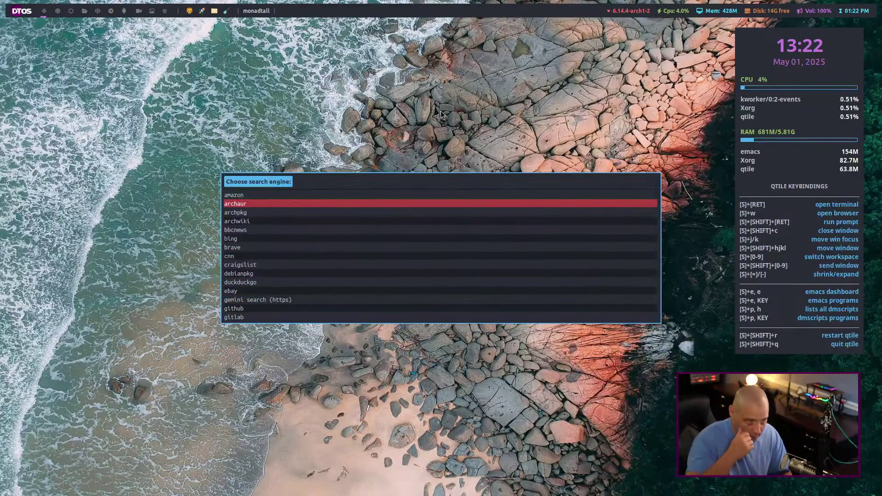
key(Return)
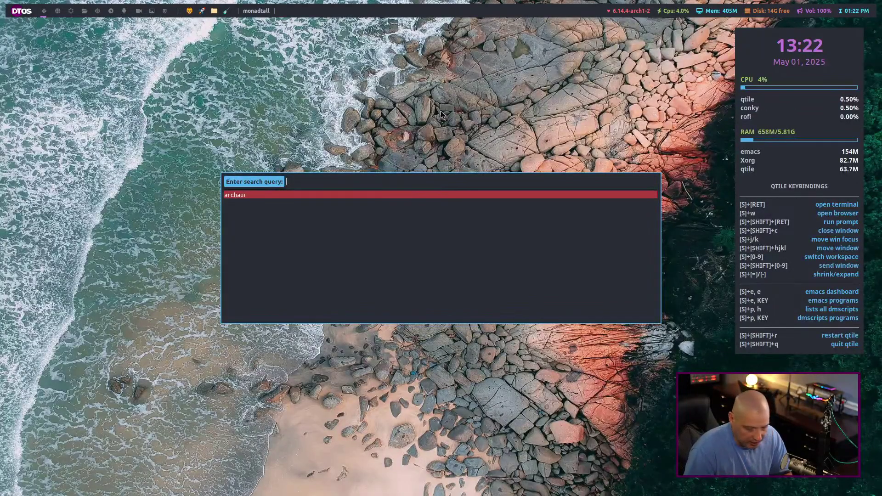
text(dmscripts)
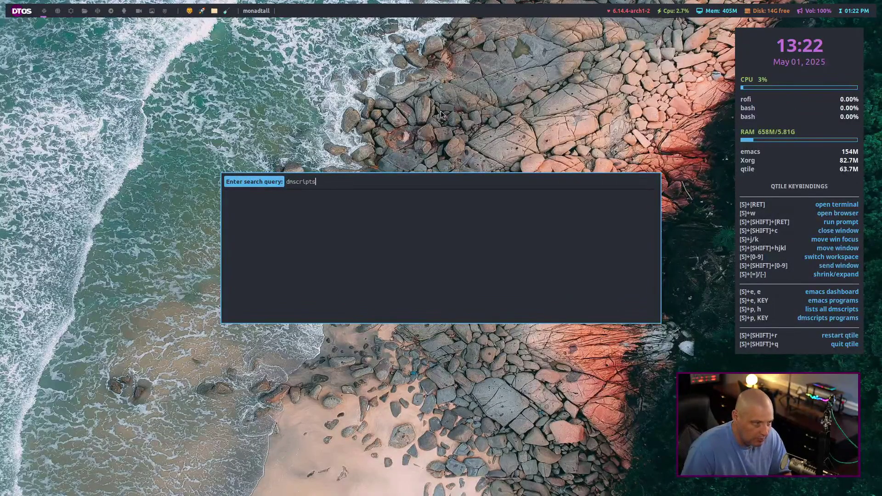
key(Return)
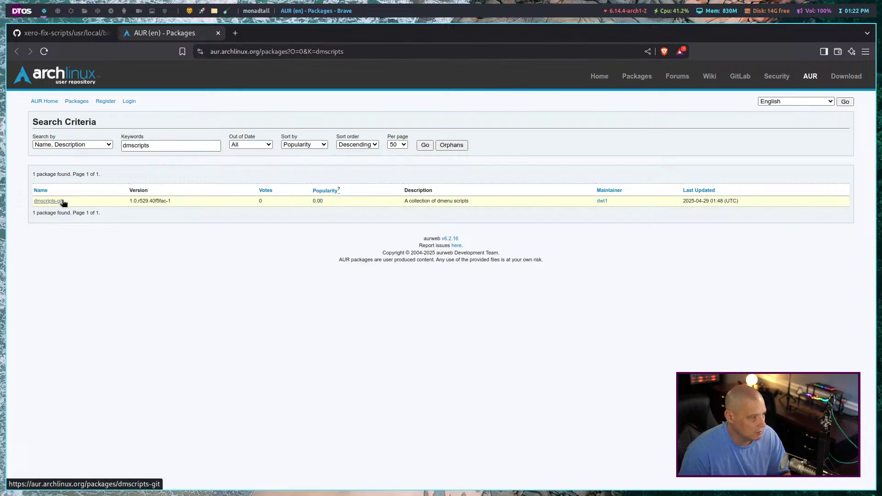
- Close the browser in the virtual machine and switch to the host's browser showing the xero-fix-scripts repository
click(109, 33)
click(109, 33)
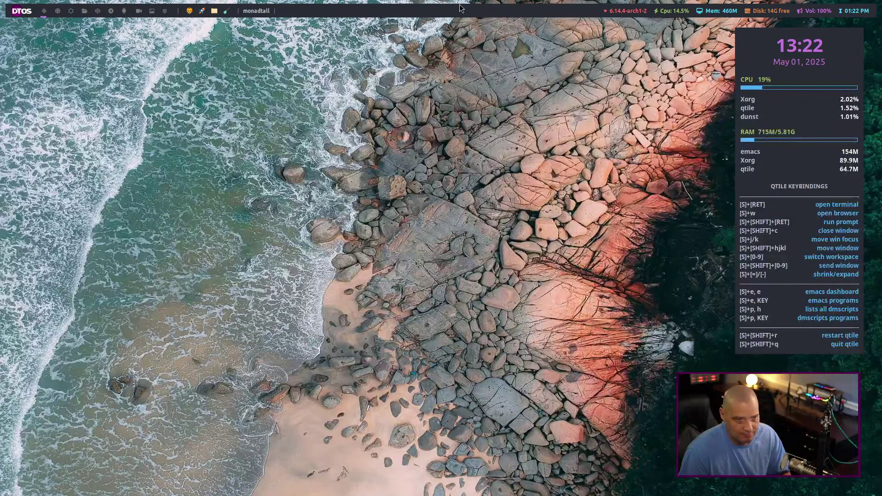
click(432, 8)
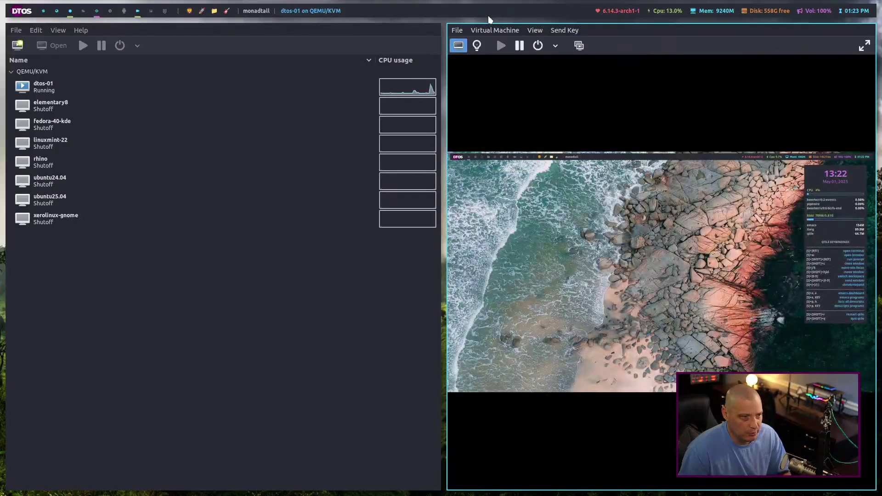
click(56, 11)
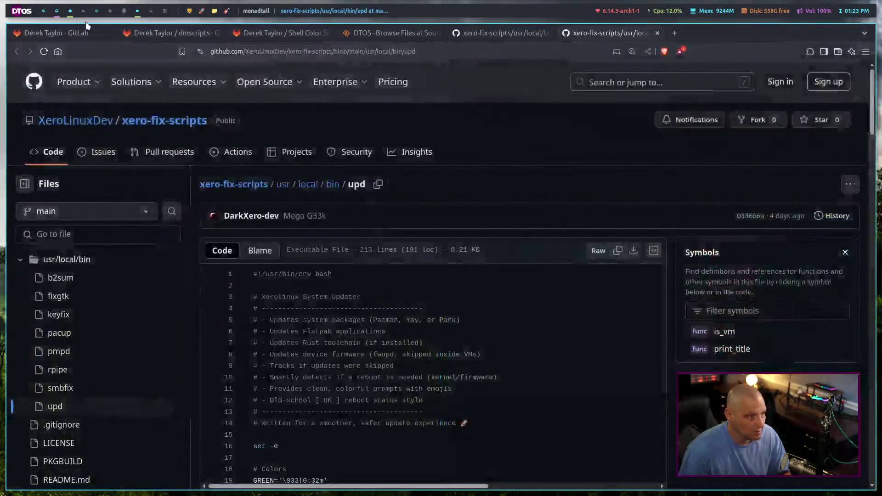
mouse_move(219, 95)
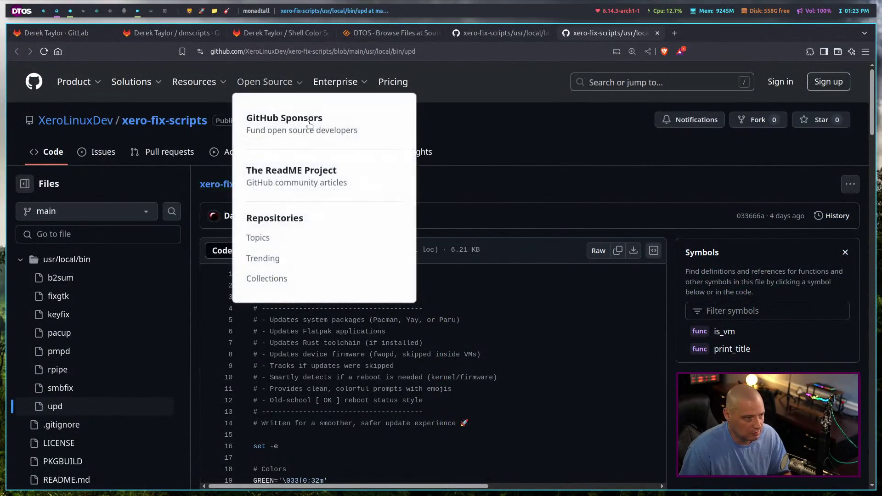